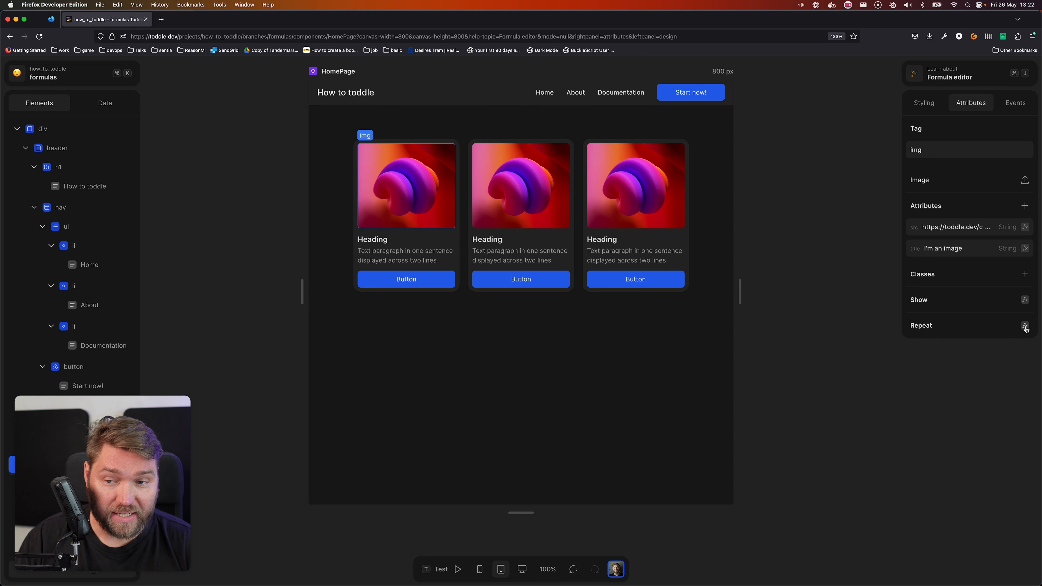
Open the formula for the first card's heading text and replace its value node with the Capitalize formula
{"action": "left_click", "coordinate": [372, 239]}
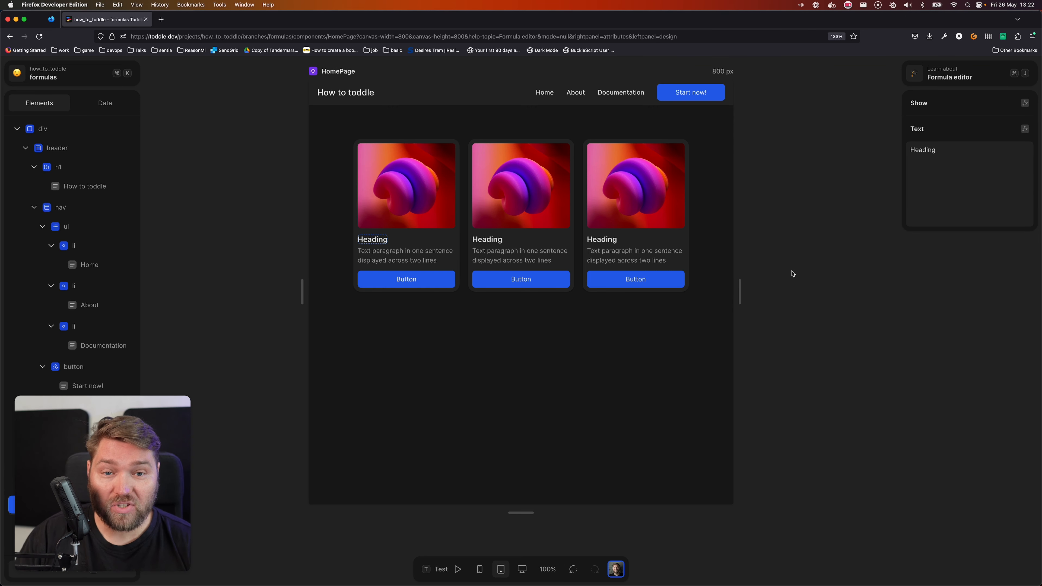
{"action": "left_click", "coordinate": [1025, 129]}
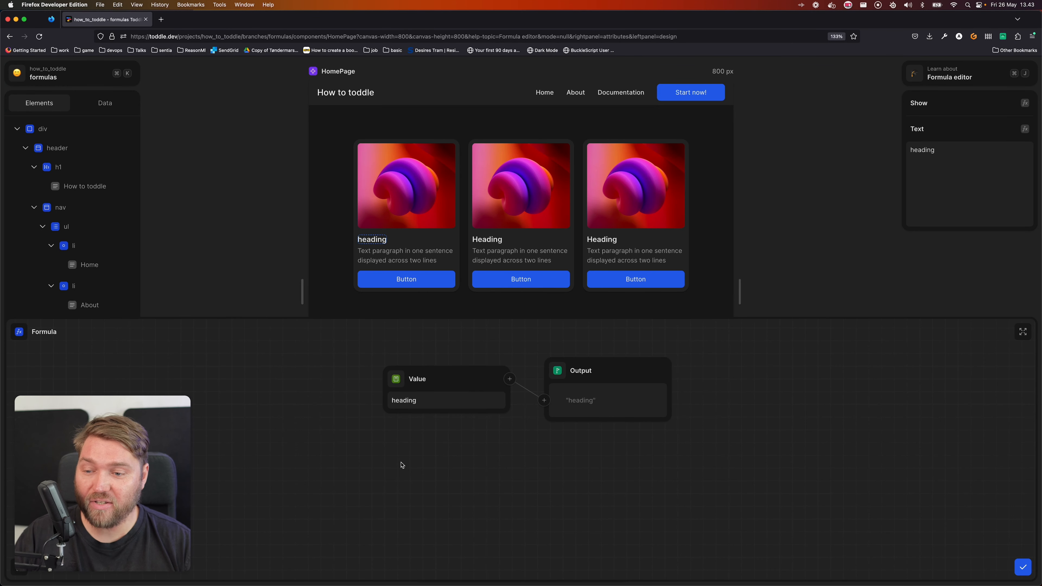
{"action": "left_click", "coordinate": [395, 380]}
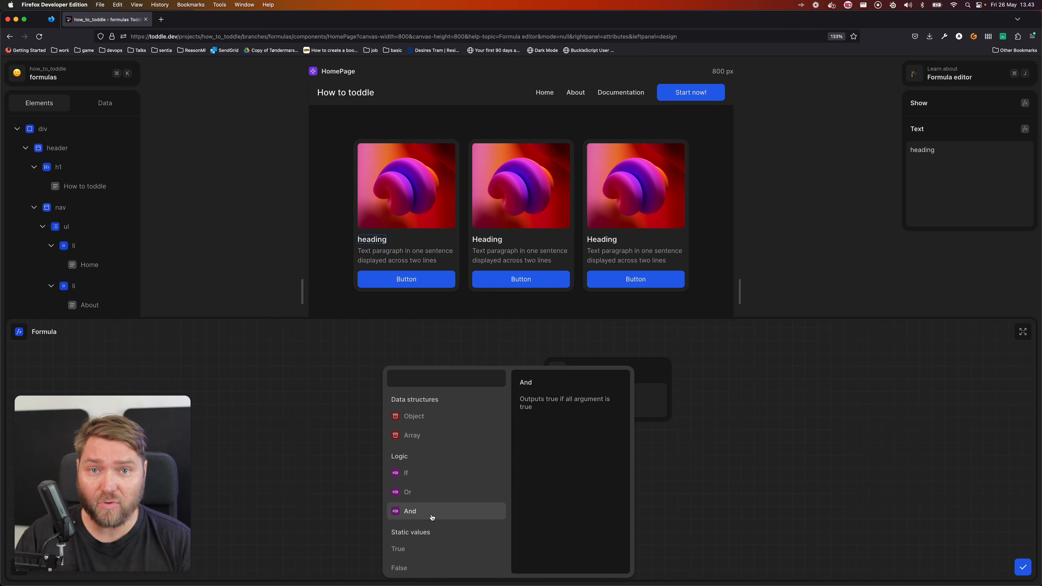
{"action": "scroll", "coordinate": [426, 519], "scroll_direction": "down", "scroll_amount": 3}
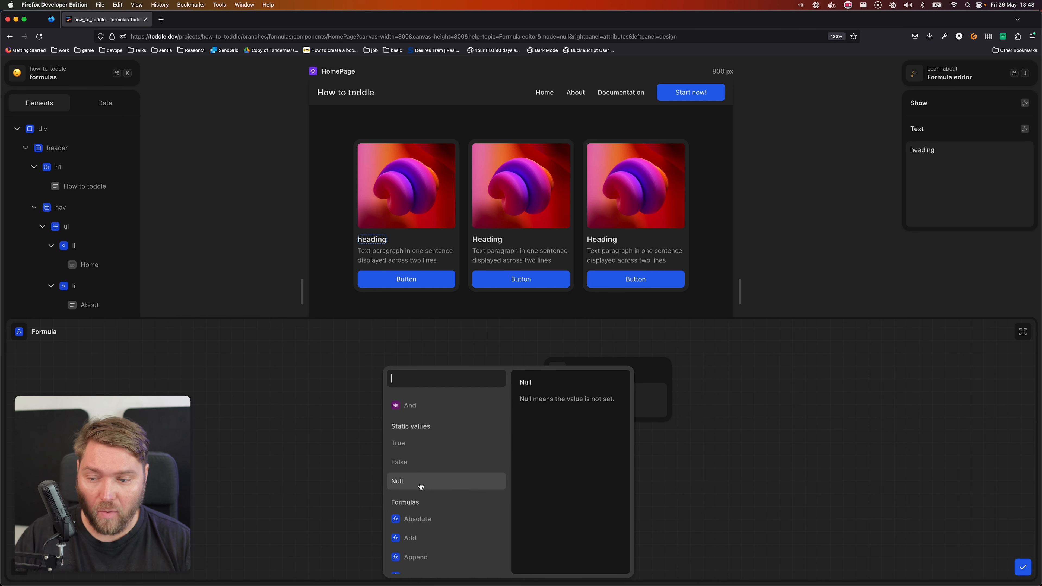
{"action": "scroll", "coordinate": [422, 480], "scroll_direction": "down", "scroll_amount": 3}
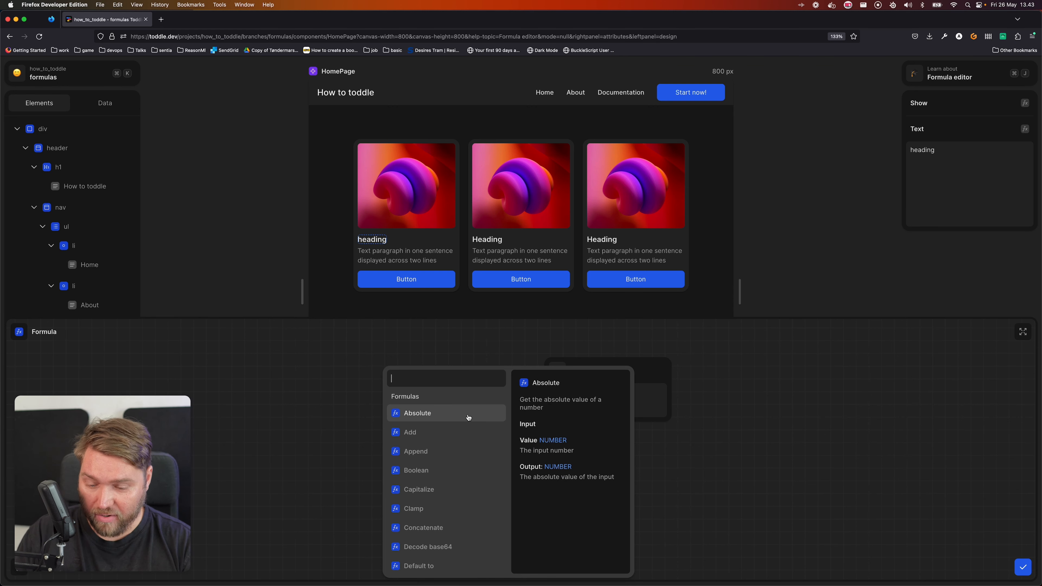
{"action": "type", "text": "capi"}
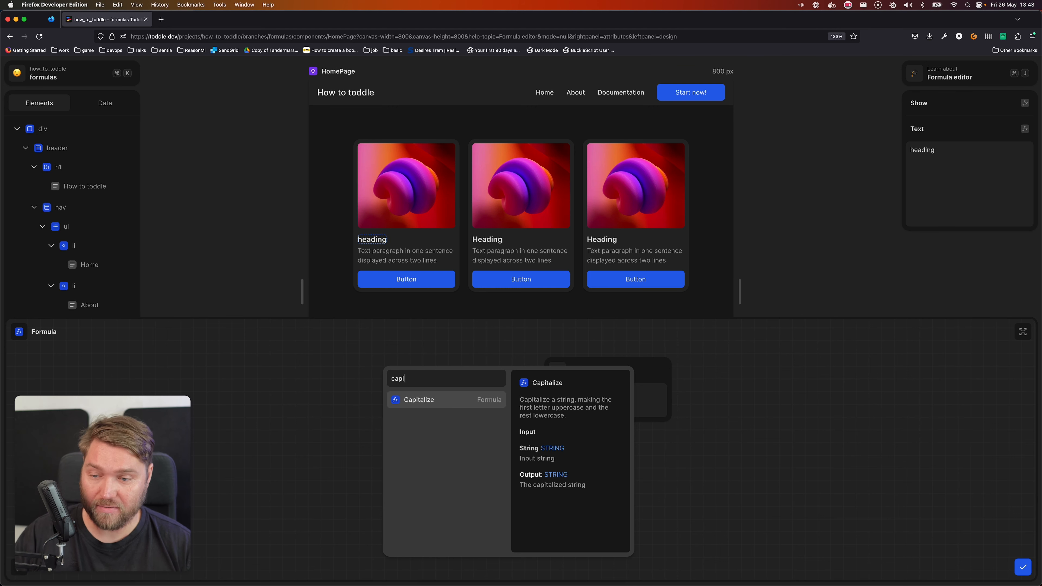
{"action": "key", "text": "Return"}
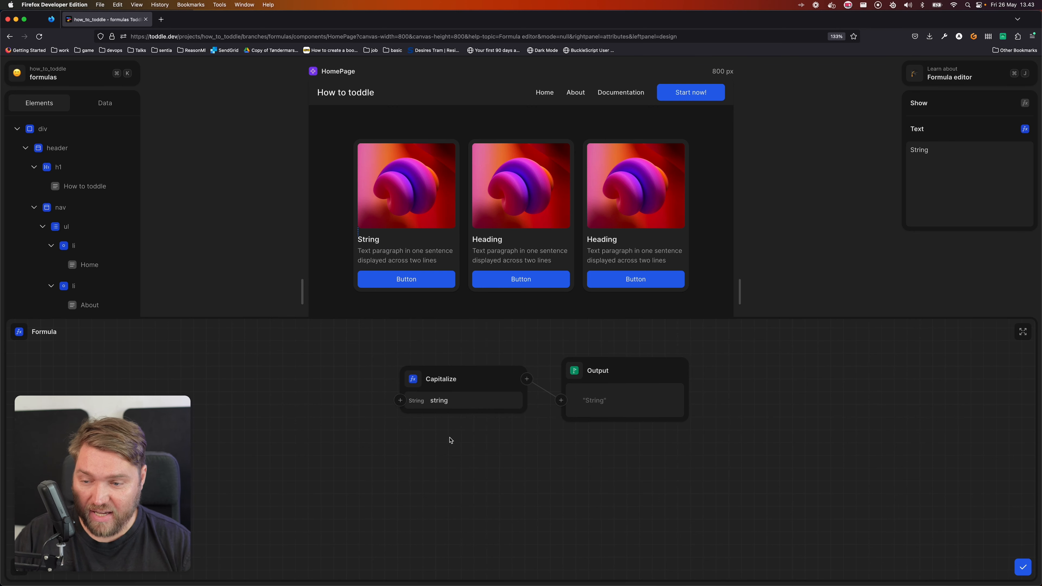
Set the Capitalize formula's string to a person's first name in lowercase
{"action": "double_click", "coordinate": [458, 401]}
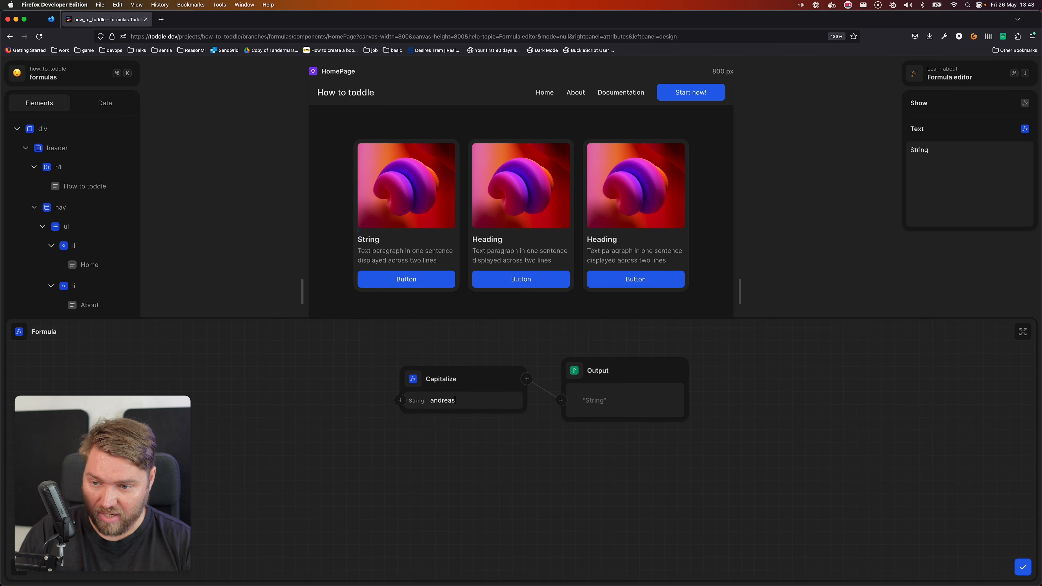
{"action": "key", "text": "Tab"}
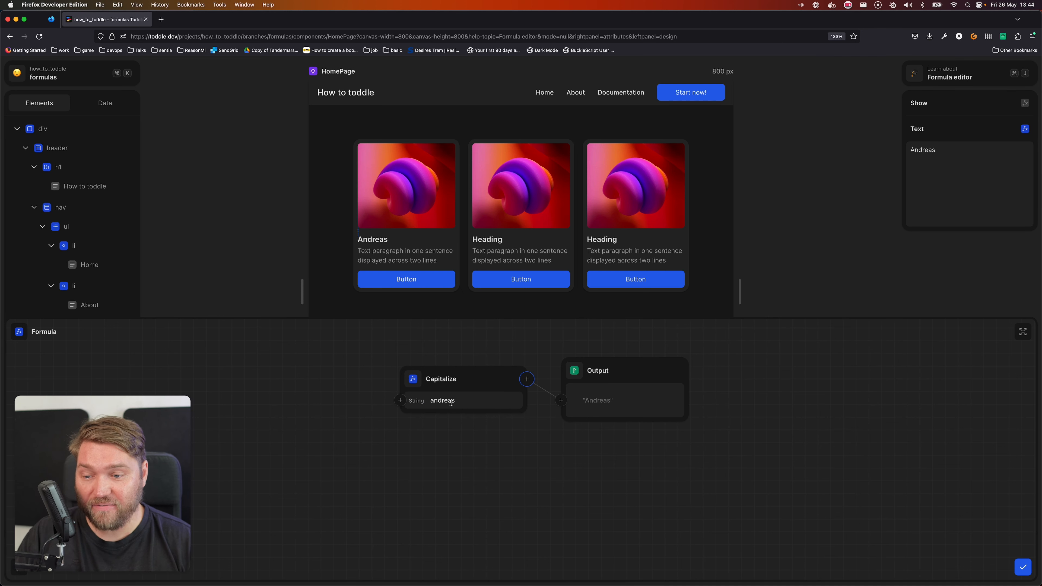
Insert a Concatenate formula that feeds the string input of the Capitalize formula
{"action": "double_click", "coordinate": [492, 397]}
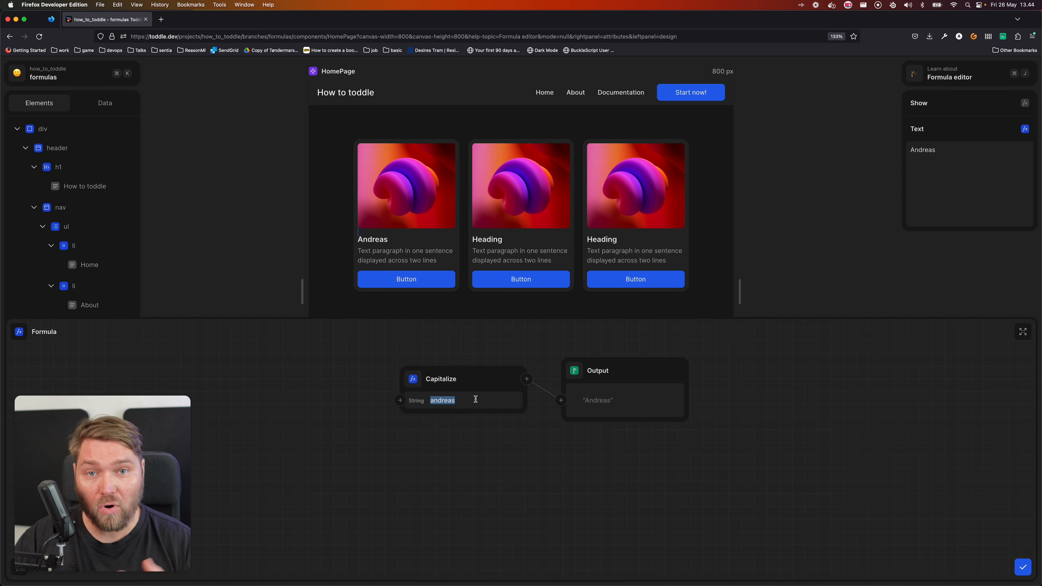
{"action": "left_click", "coordinate": [400, 400]}
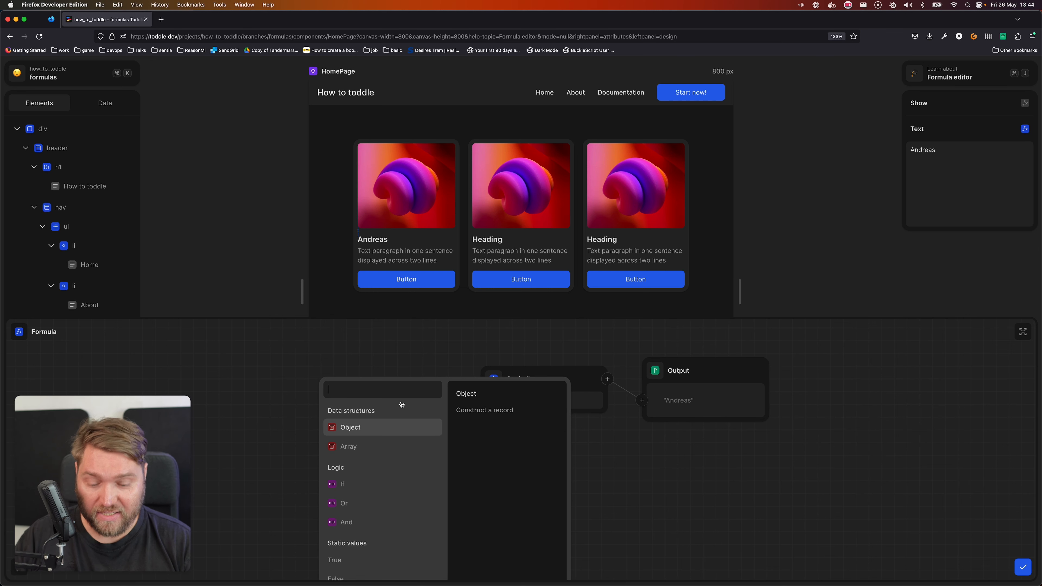
{"action": "type", "text": "capi"}
{"action": "key", "text": "Return"}
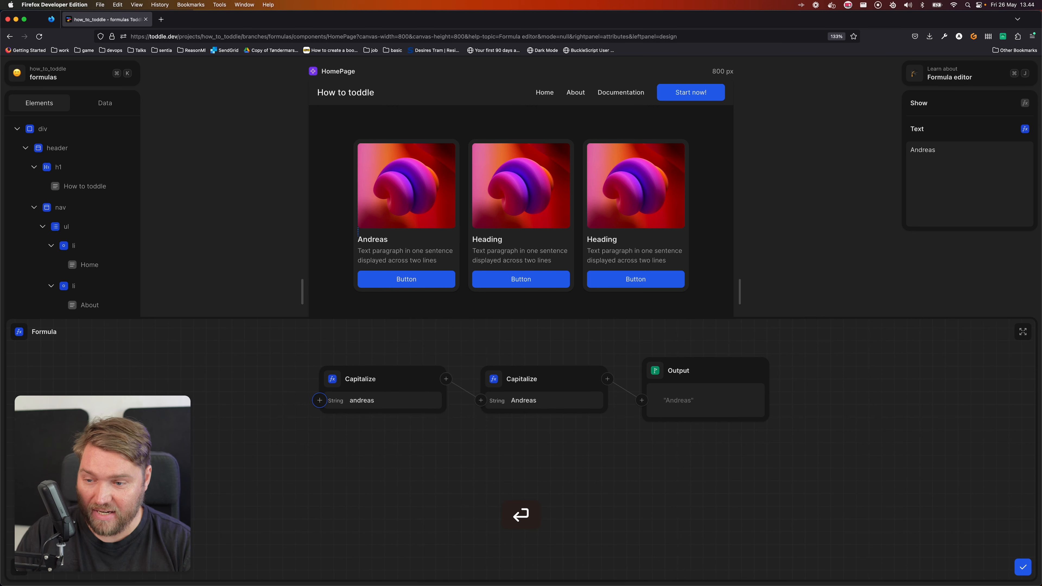
{"action": "left_click", "coordinate": [336, 378]}
{"action": "type", "text": "concat"}
{"action": "key", "text": "Return"}
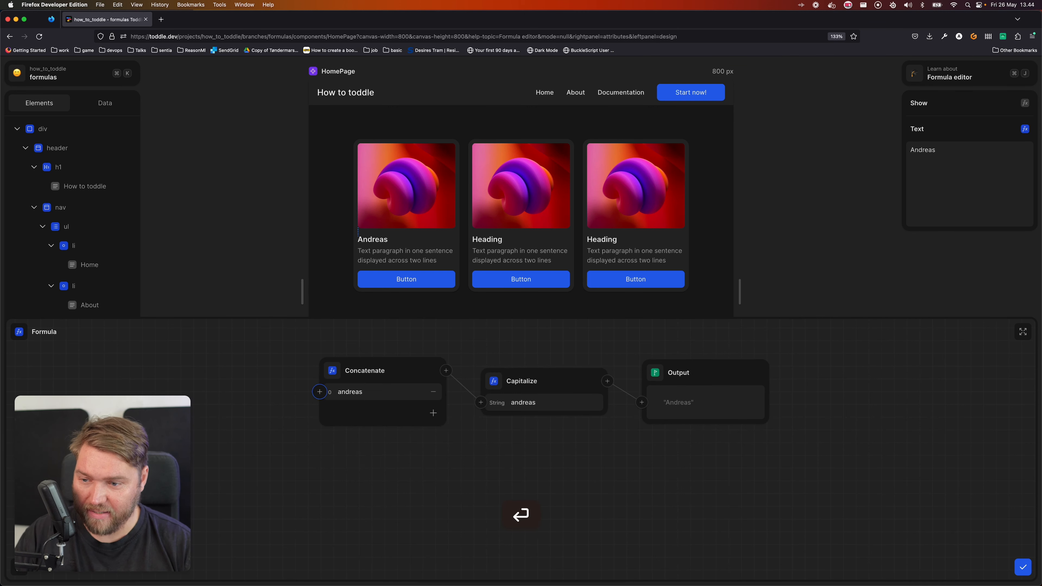
{"action": "left_click", "coordinate": [433, 412]}
{"action": "left_click", "coordinate": [382, 413]}
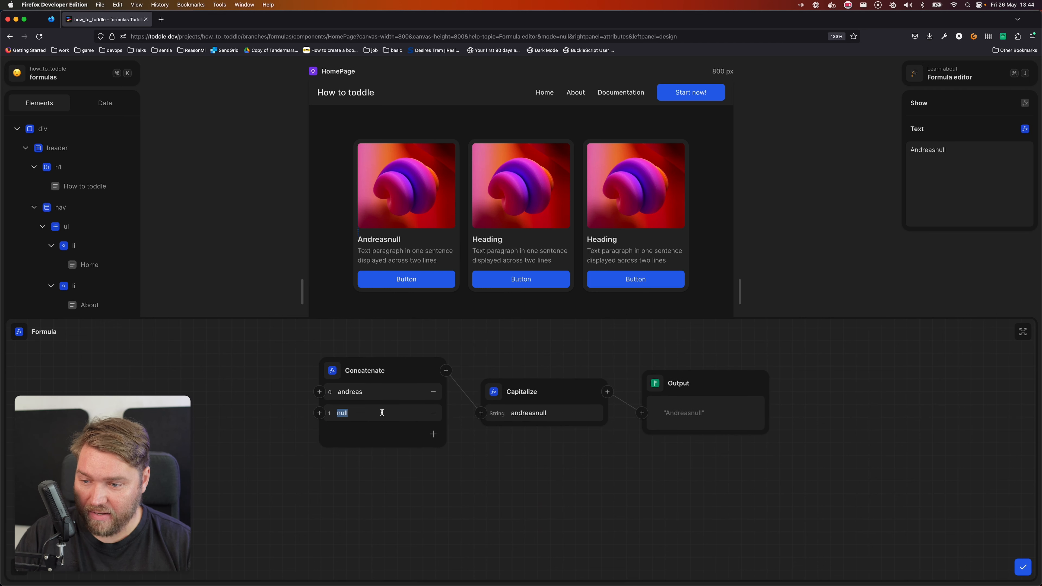
{"action": "key", "text": "super+BackSpace"}
{"action": "key", "text": "Tab"}
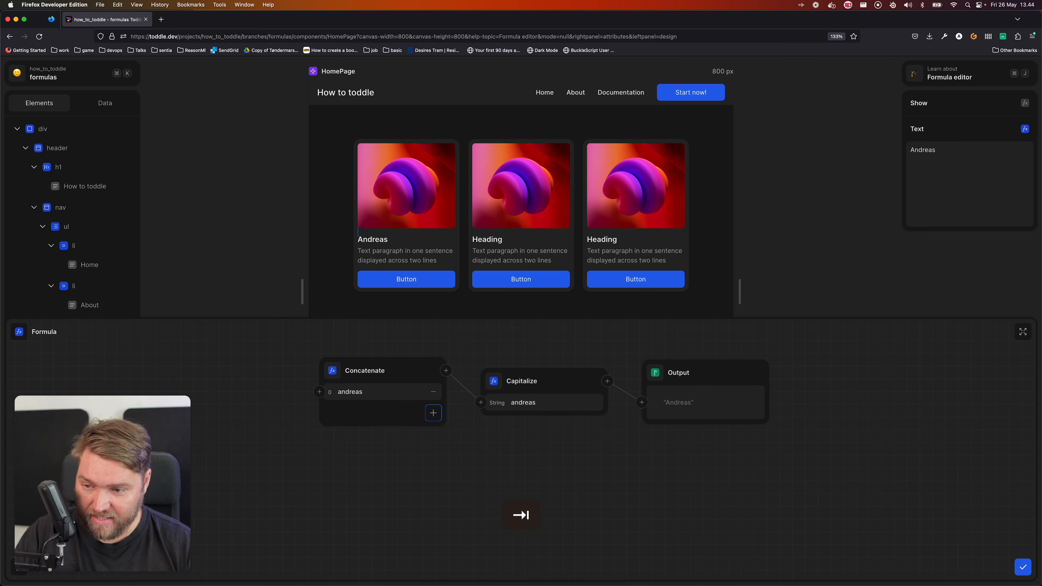
Add a second entry to the Concatenate formula and set it to a single space
{"action": "left_click", "coordinate": [433, 414]}
{"action": "left_click", "coordinate": [386, 410]}
{"action": "key", "text": "super+BackSpace"}
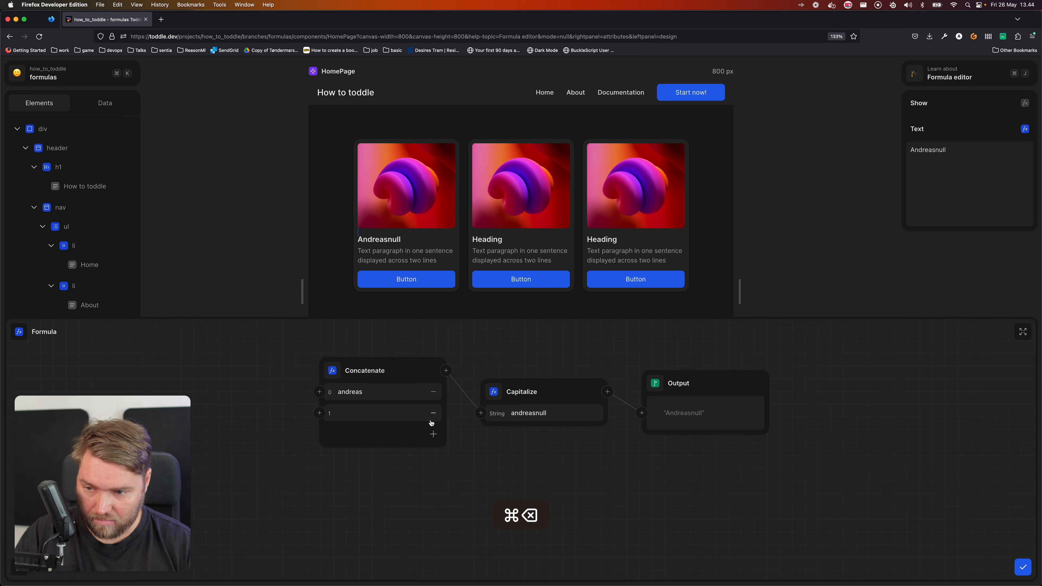
Add a third entry to the Concatenate formula and set it to the person's last name with an uppercase initial
{"action": "left_click", "coordinate": [433, 434]}
{"action": "left_click", "coordinate": [369, 434]}
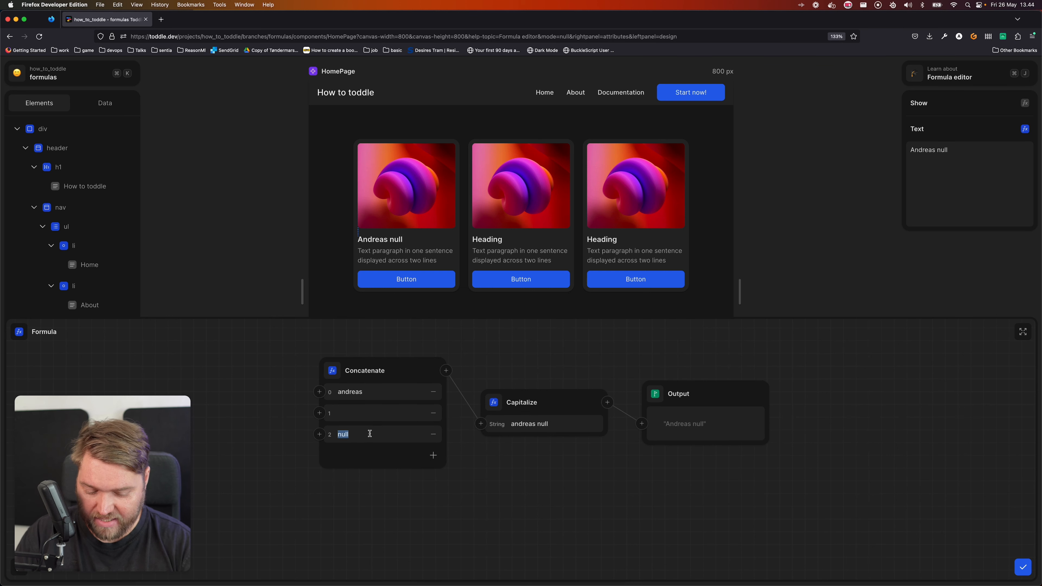
{"action": "type", "text": "møle"}
{"action": "key", "text": "BackSpace"}
{"action": "key", "text": "BackSpace"}
{"action": "key", "text": "BackSpace"}
{"action": "key", "text": "BackSpace"}
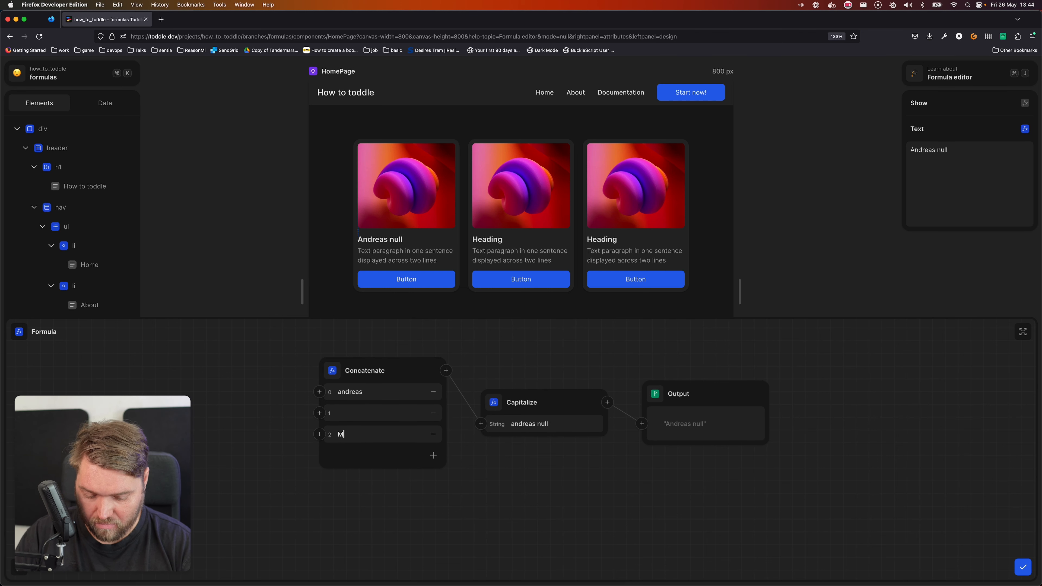
{"action": "key", "text": "Tab"}
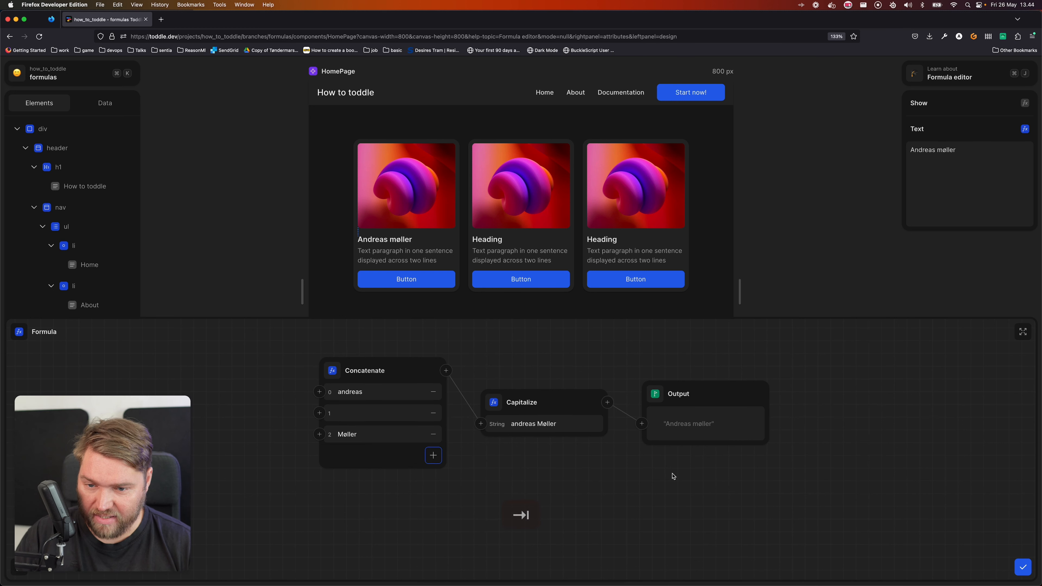
{"action": "left_click", "coordinate": [370, 465]}
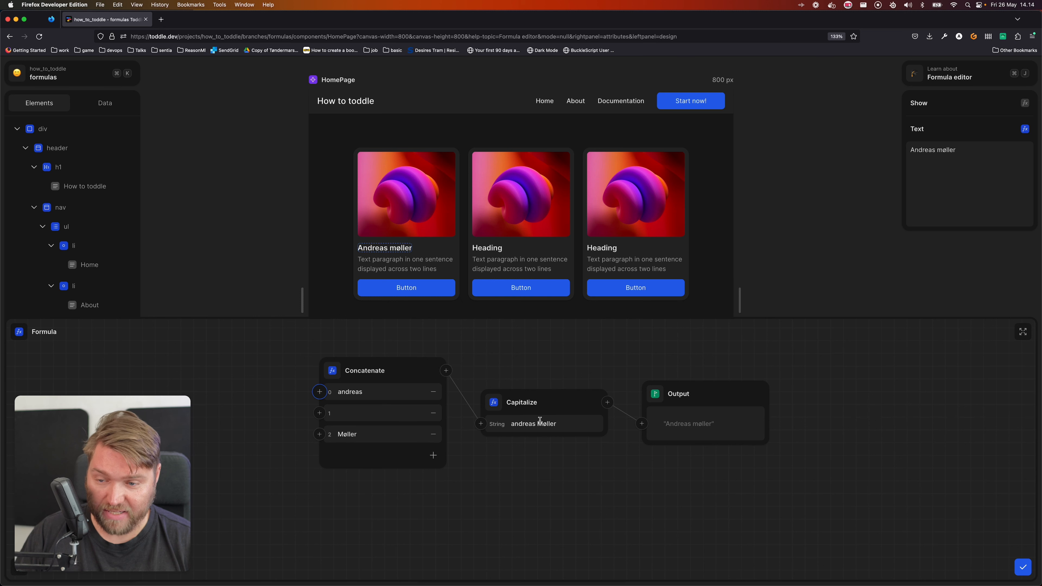
Insert a Trim formula between the Capitalize formula and the output
{"action": "left_click", "coordinate": [607, 402]}
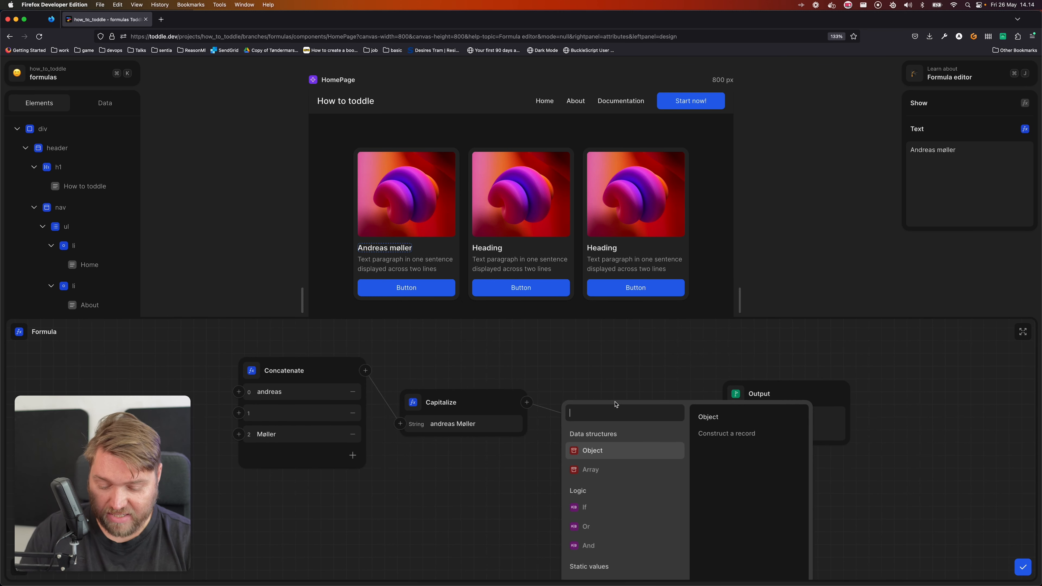
{"action": "type", "text": "trim"}
{"action": "key", "text": "Return"}
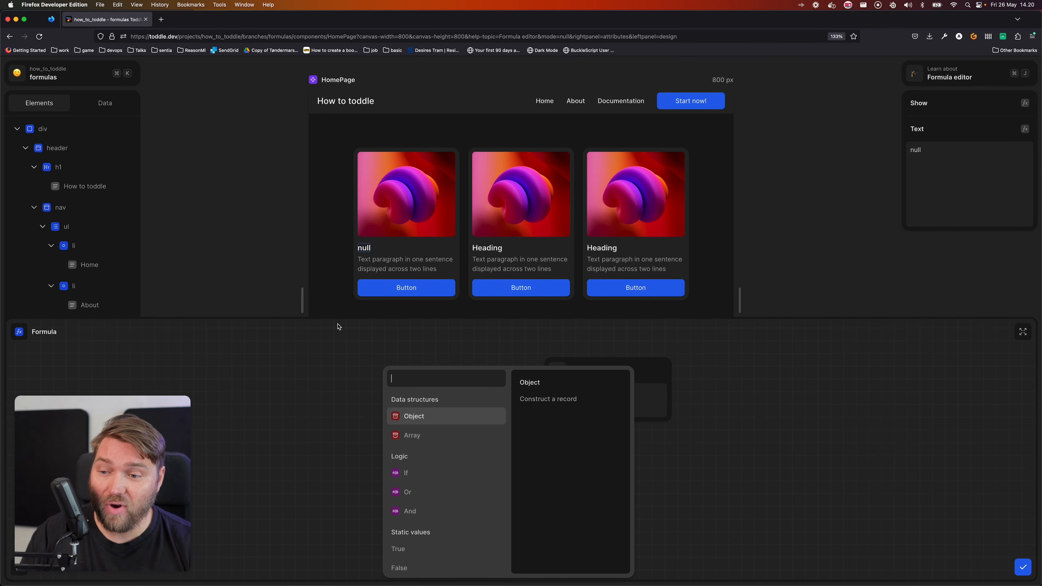
Create a page variable named Message with the initial value "hello"
{"action": "key", "text": "Escape"}
{"action": "left_click", "coordinate": [111, 103]}
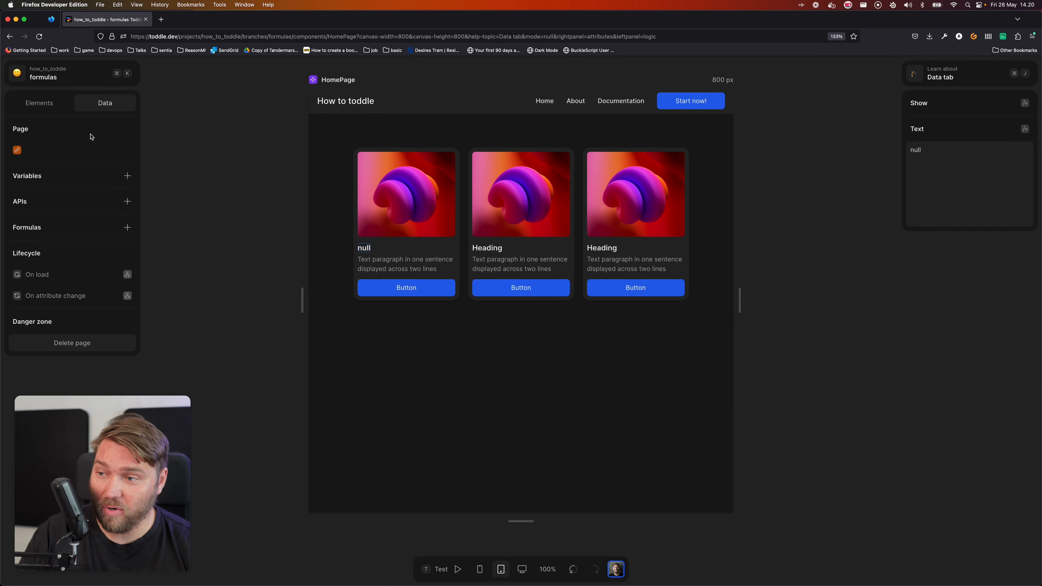
{"action": "left_click", "coordinate": [127, 176]}
{"action": "type", "text": "Message"}
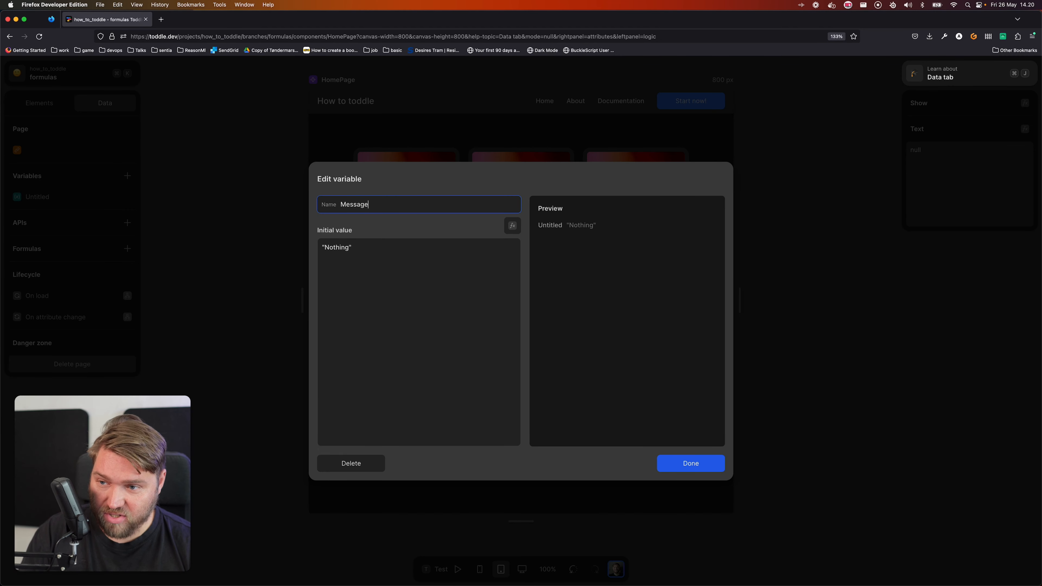
{"action": "key", "text": "Tab"}
{"action": "key", "text": "Tab"}
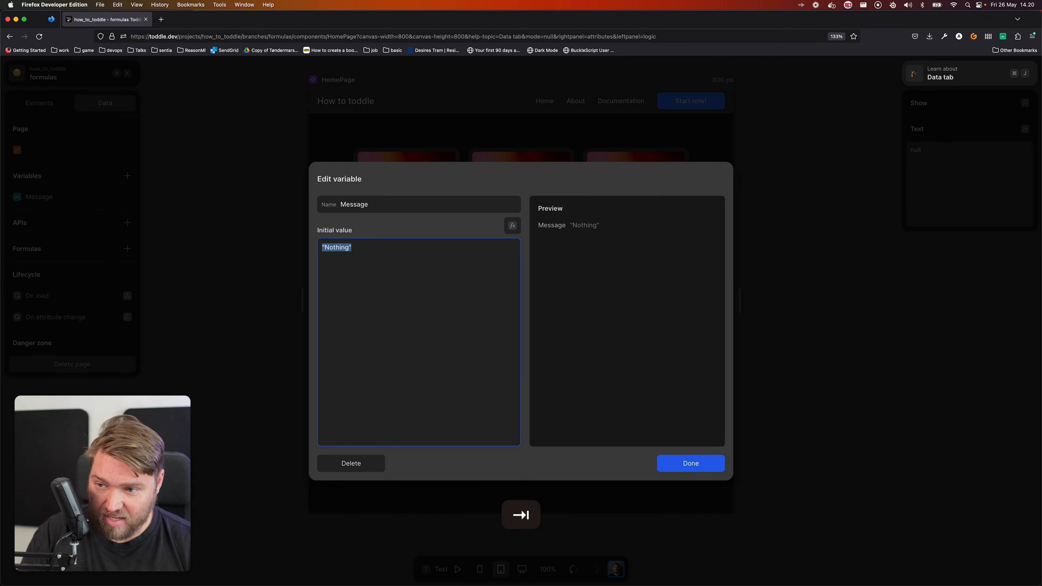
{"action": "type", "text": "\"hello\""}
{"action": "key", "text": "Tab"}
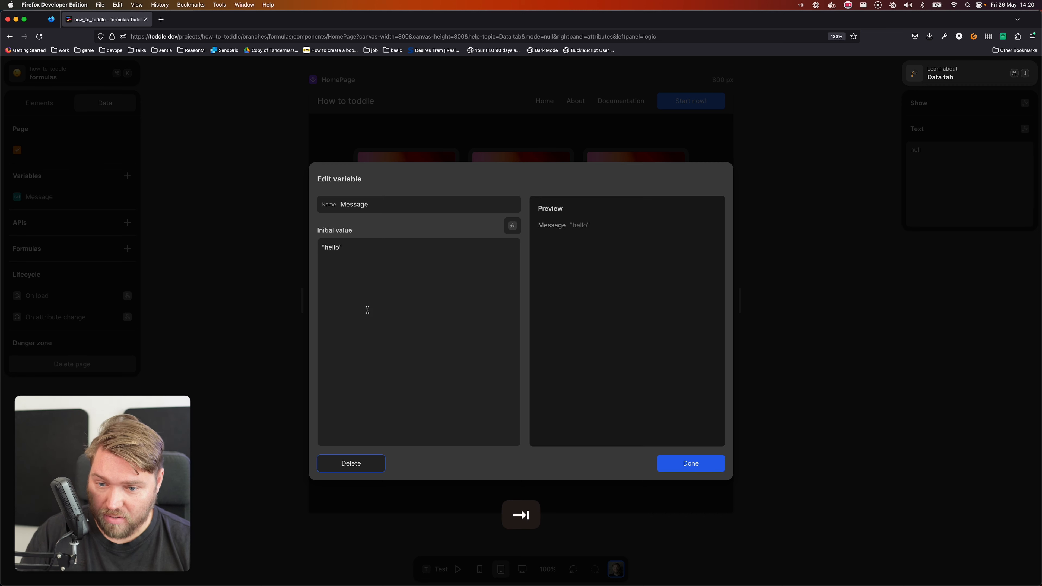
{"action": "left_click", "coordinate": [691, 466]}
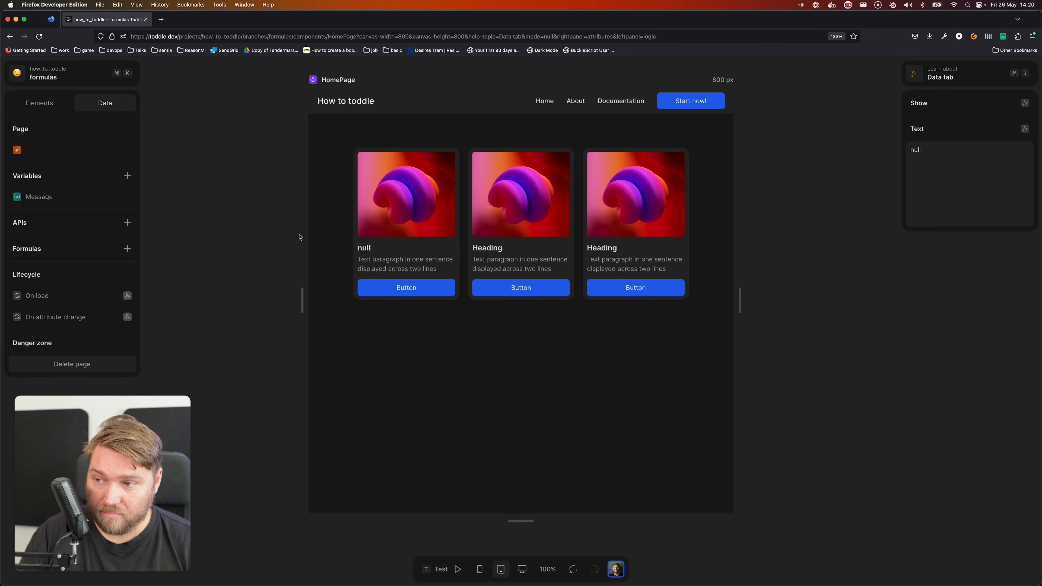
Bind the first card's heading text to the Message variable through its text formula
{"action": "left_click", "coordinate": [364, 247]}
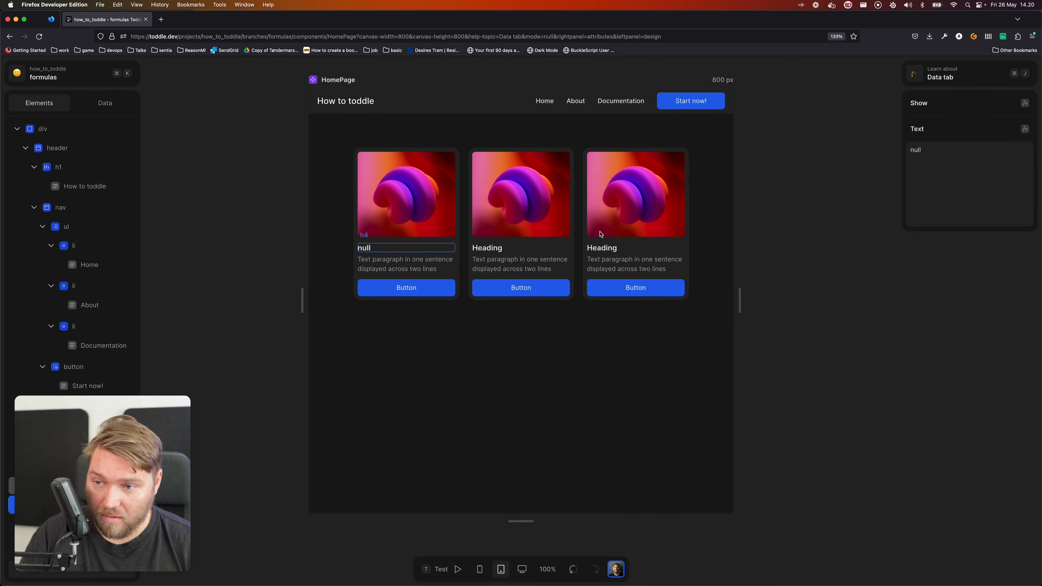
{"action": "left_click", "coordinate": [1024, 129]}
{"action": "left_click", "coordinate": [396, 379]}
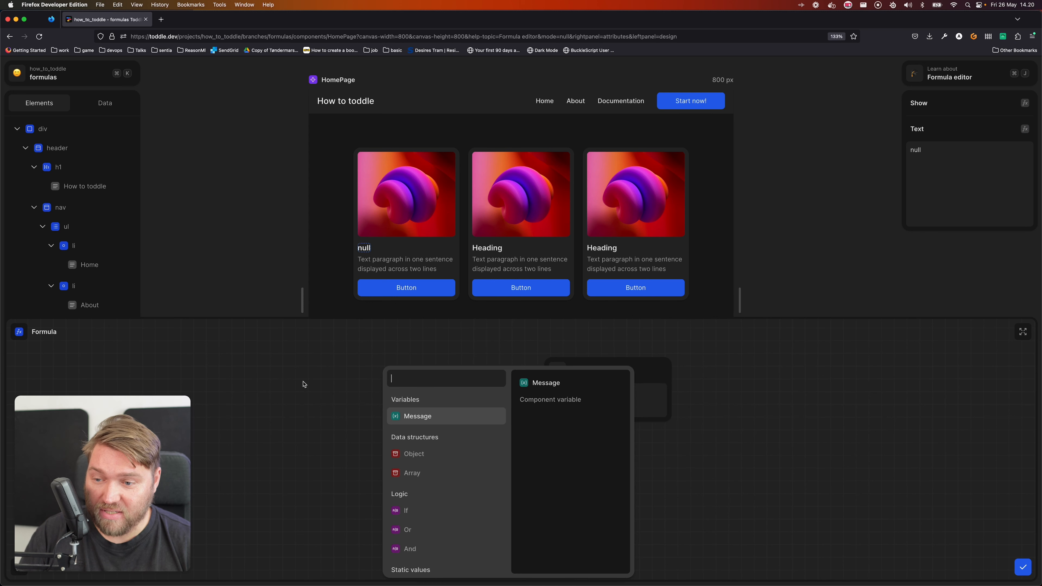
{"action": "left_click", "coordinate": [422, 415]}
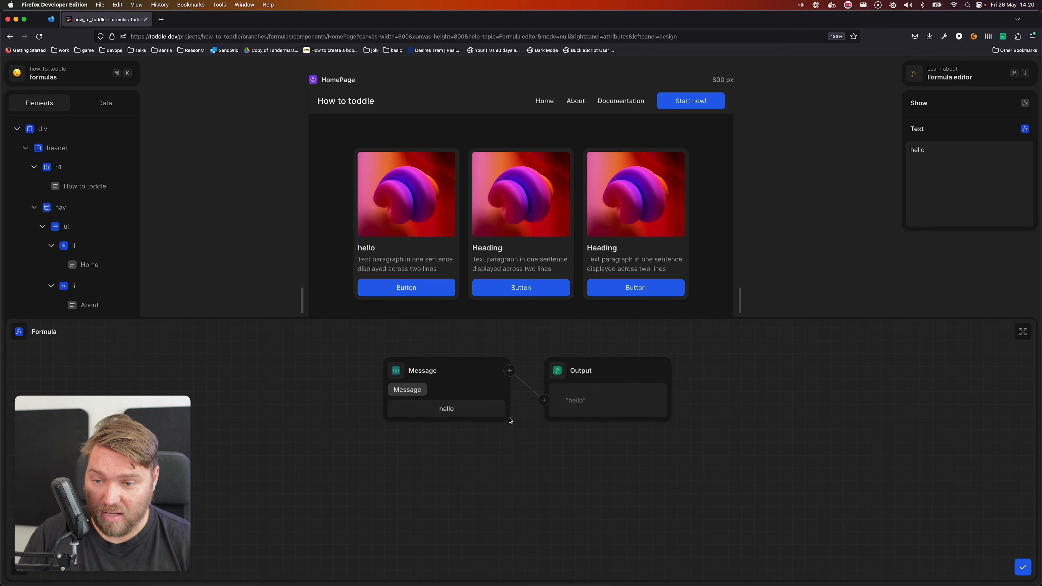
Insert a Capitalize formula between the Message variable and the output
{"action": "left_click", "coordinate": [510, 373]}
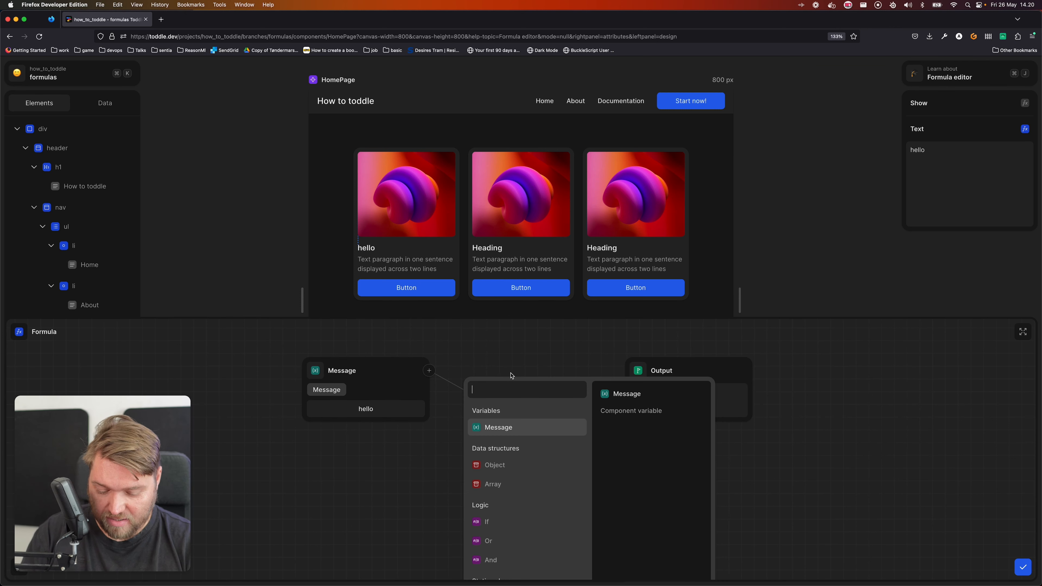
{"action": "type", "text": "c"}
{"action": "key", "text": "Down"}
{"action": "key", "text": "Return"}
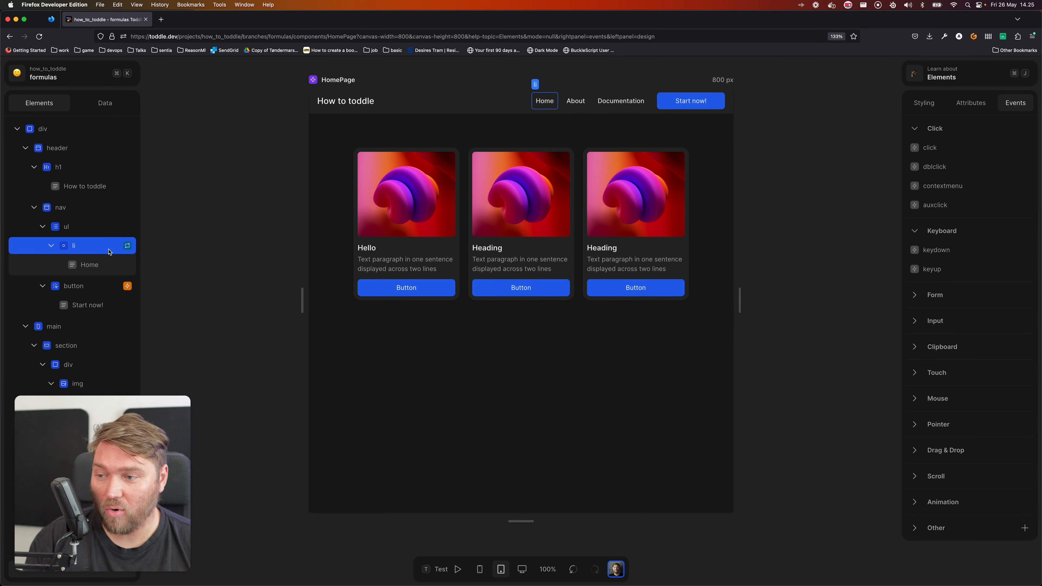
Examine the data sources offered in the text formula of the repeated Home navigation item, and close the formula editor
{"action": "left_click", "coordinate": [101, 267]}
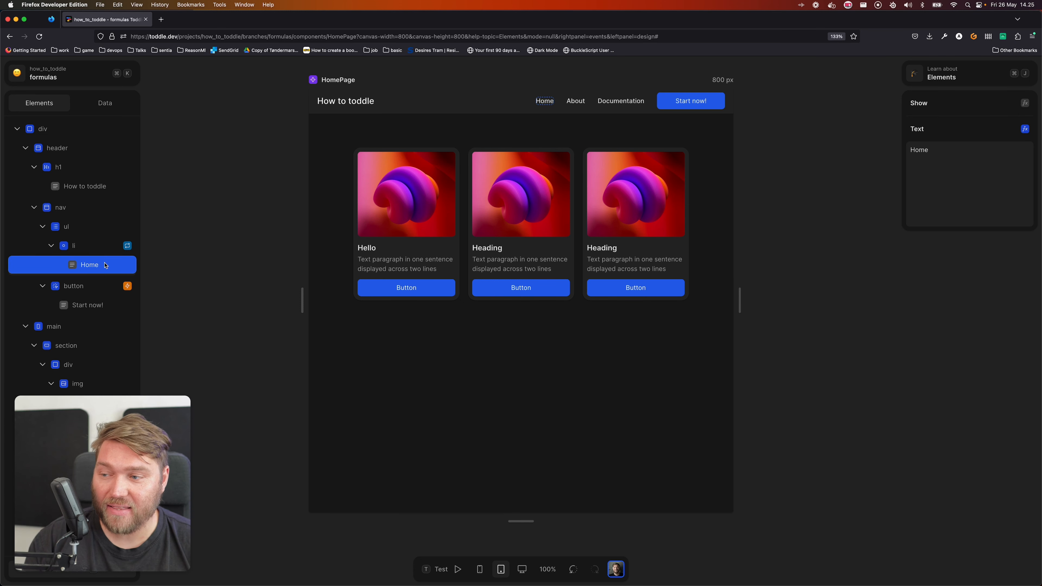
{"action": "left_click", "coordinate": [1024, 129]}
{"action": "left_click", "coordinate": [396, 370]}
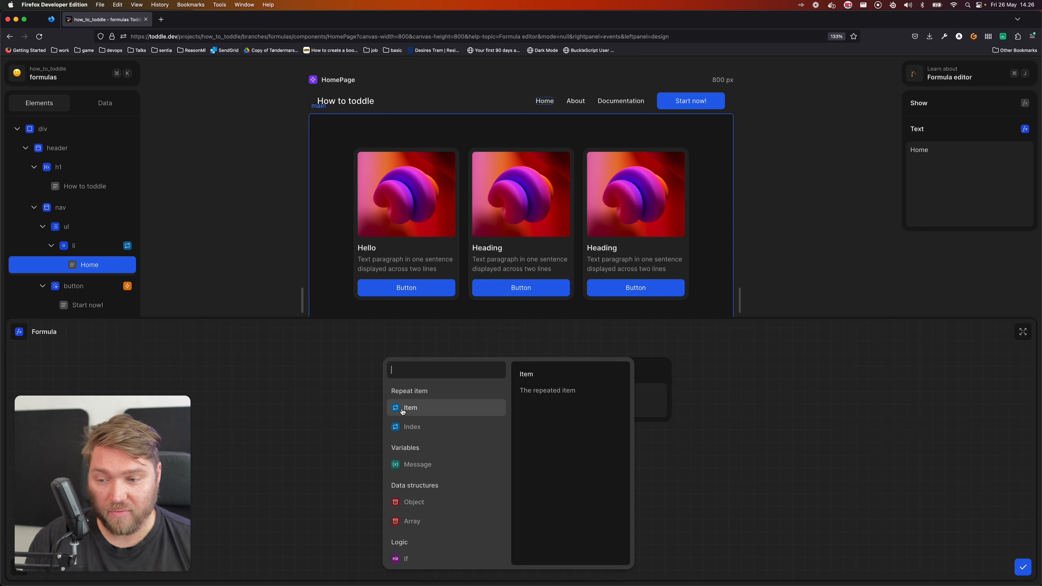
{"action": "key", "text": "Escape"}
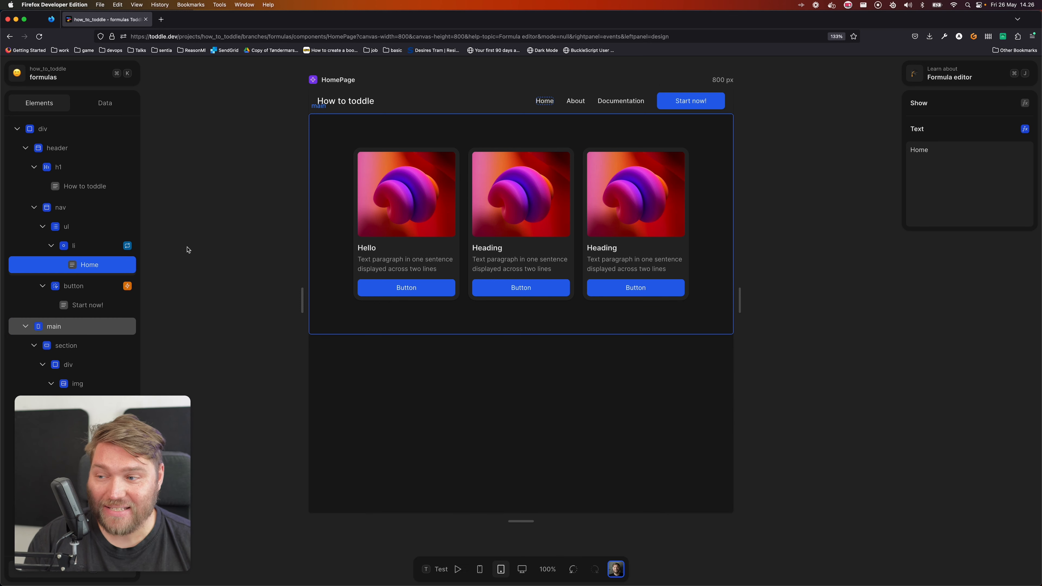
Open the value formula of the Set: Message action in the Start now! button's click event
{"action": "left_click", "coordinate": [91, 288]}
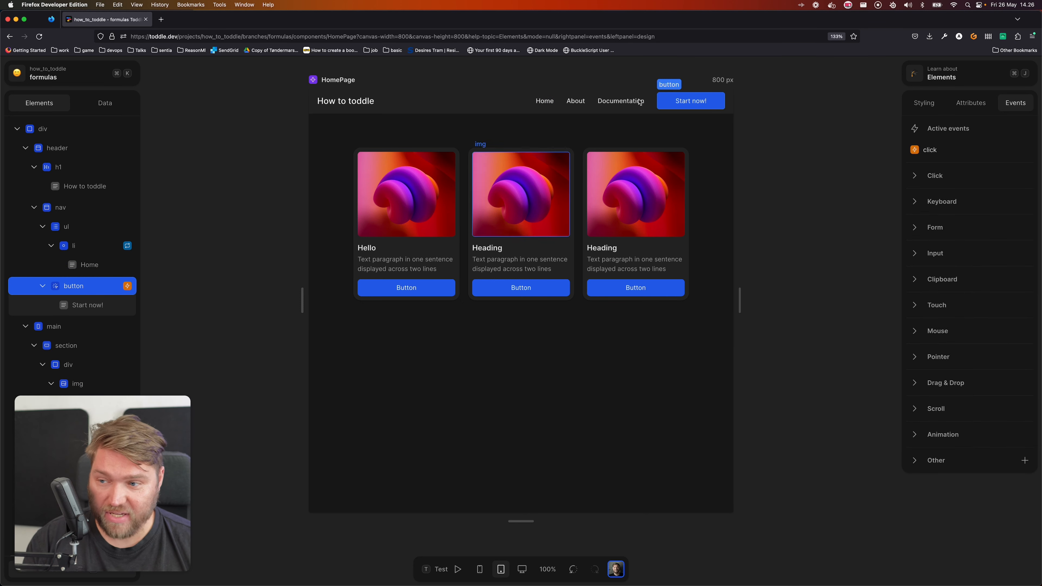
{"action": "left_click", "coordinate": [962, 152]}
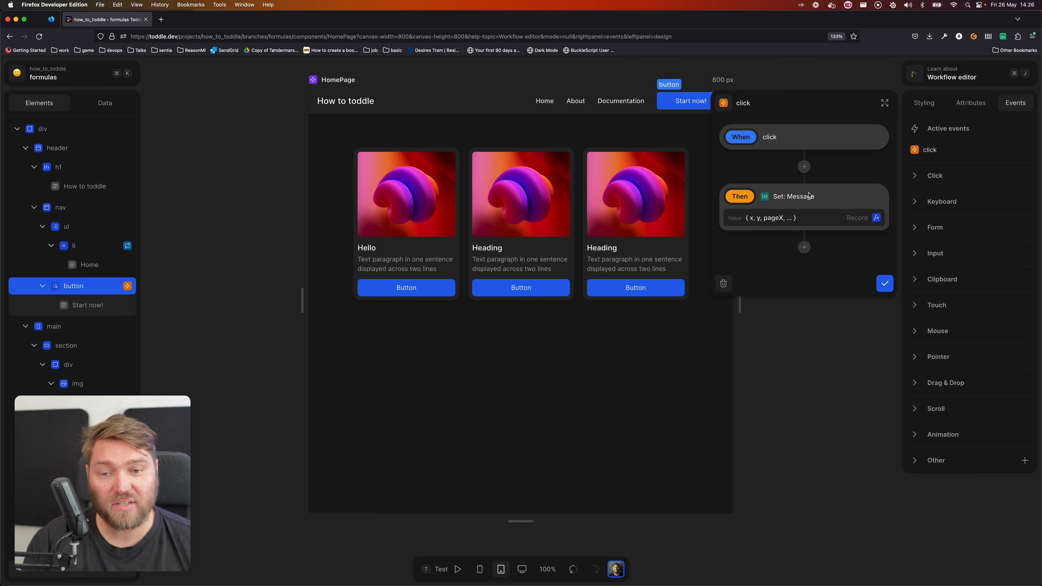
{"action": "left_click", "coordinate": [876, 218]}
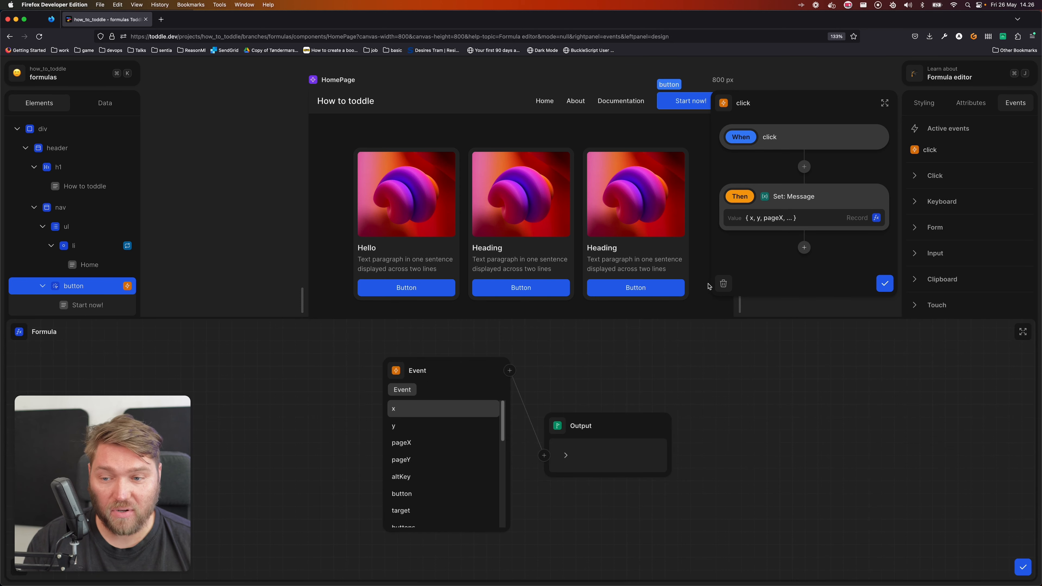
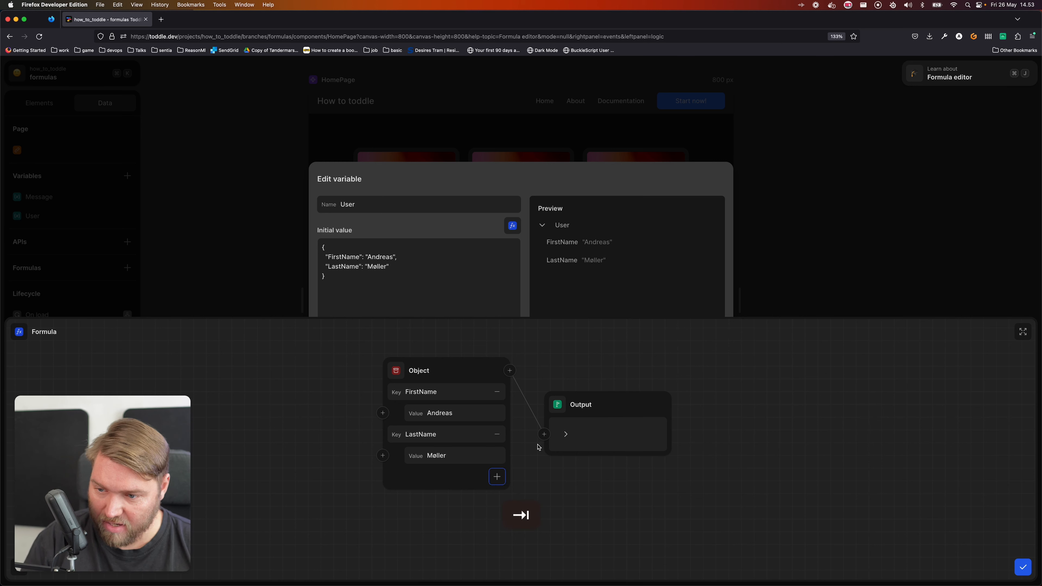
Expand the output preview of the User variable's object formula, confirm the formula and close the variable dialog
{"action": "left_click", "coordinate": [565, 434]}
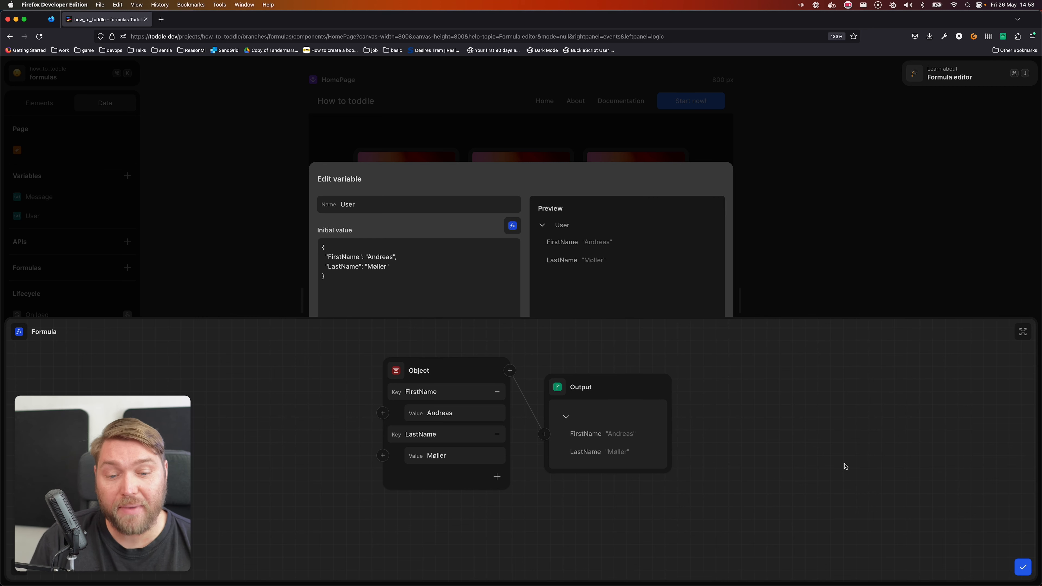
{"action": "left_click", "coordinate": [1022, 566]}
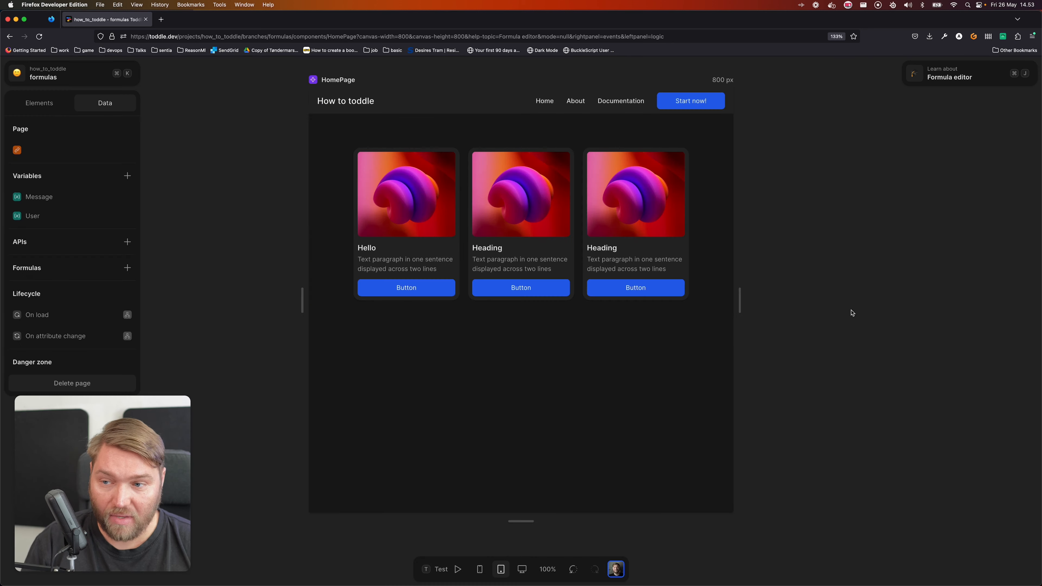
Replace the Message variable in the first card heading's text formula with the User variable's FirstName field
{"action": "left_click", "coordinate": [358, 247]}
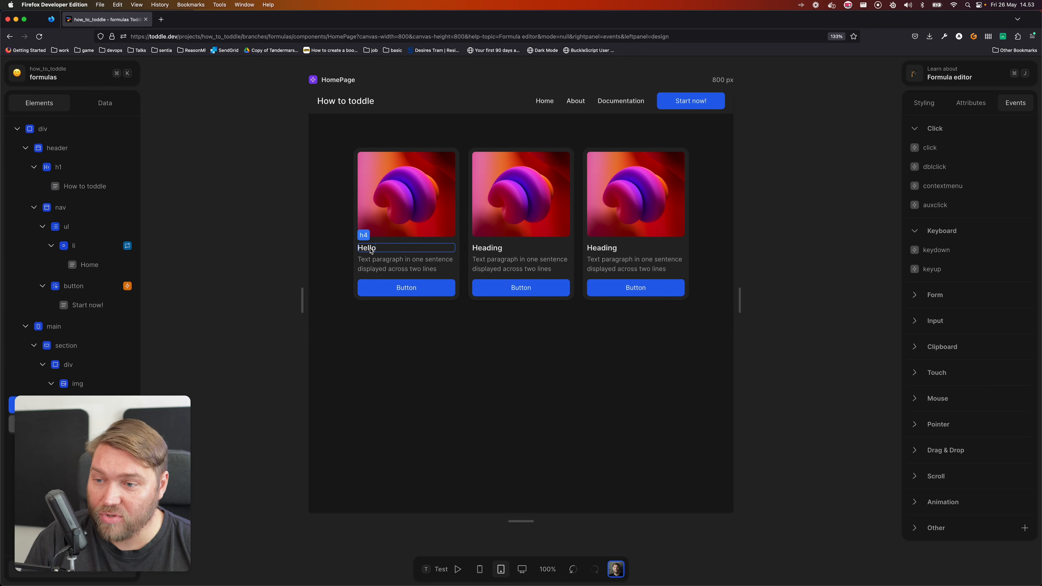
{"action": "left_click", "coordinate": [1024, 129]}
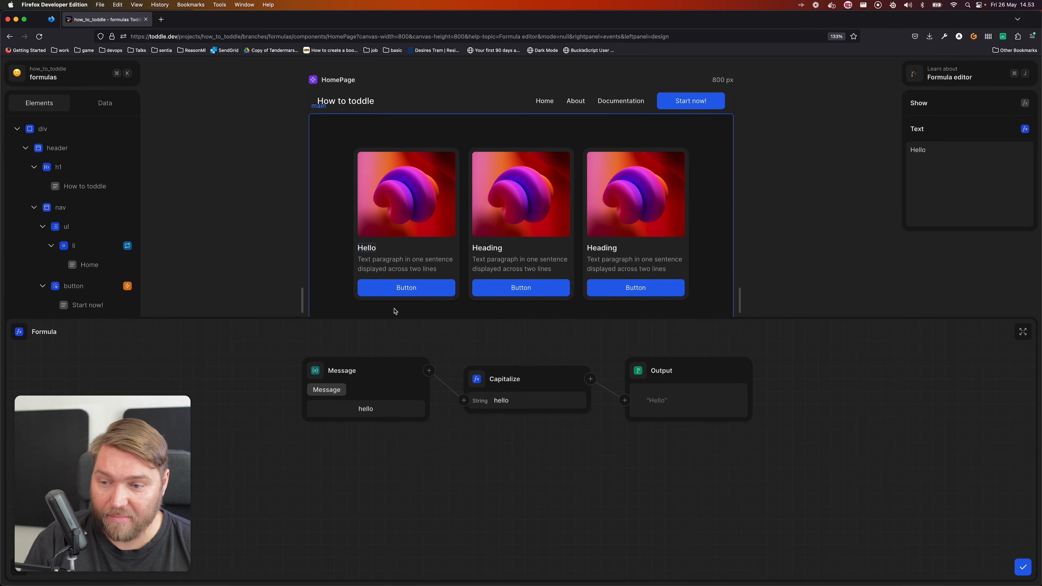
{"action": "left_click", "coordinate": [314, 372]}
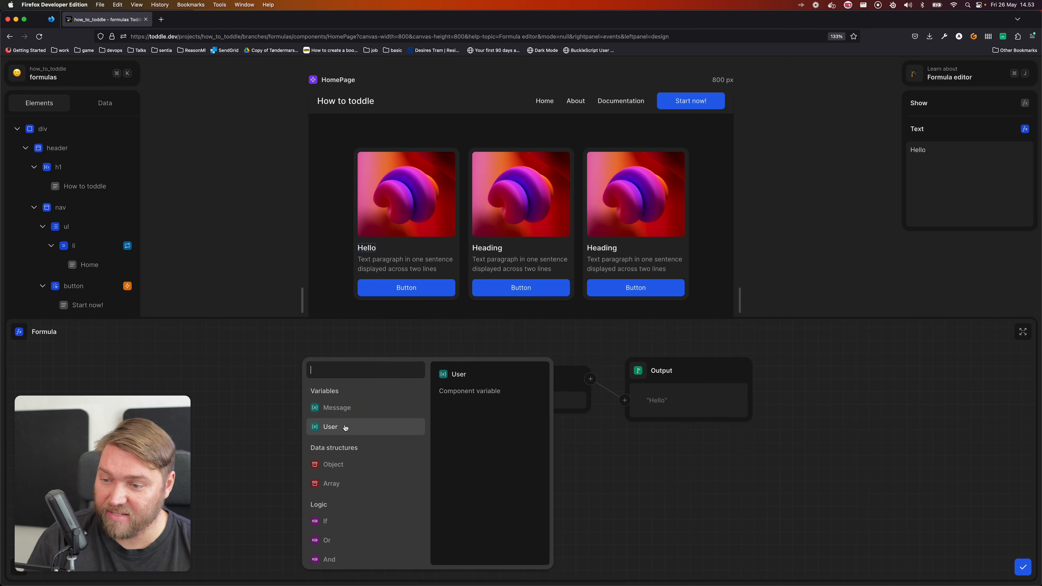
{"action": "left_click", "coordinate": [352, 427]}
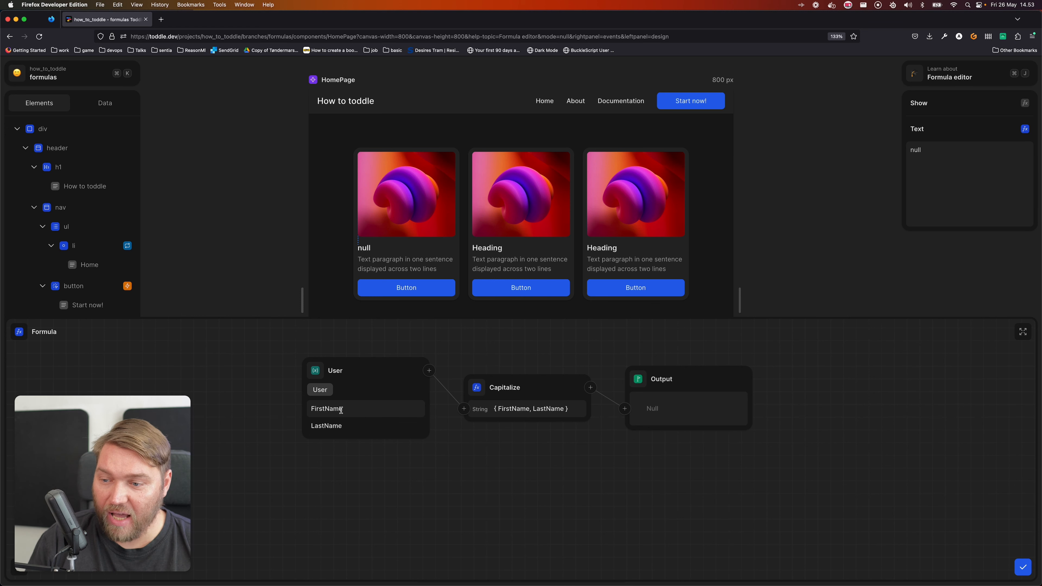
{"action": "left_click", "coordinate": [365, 408]}
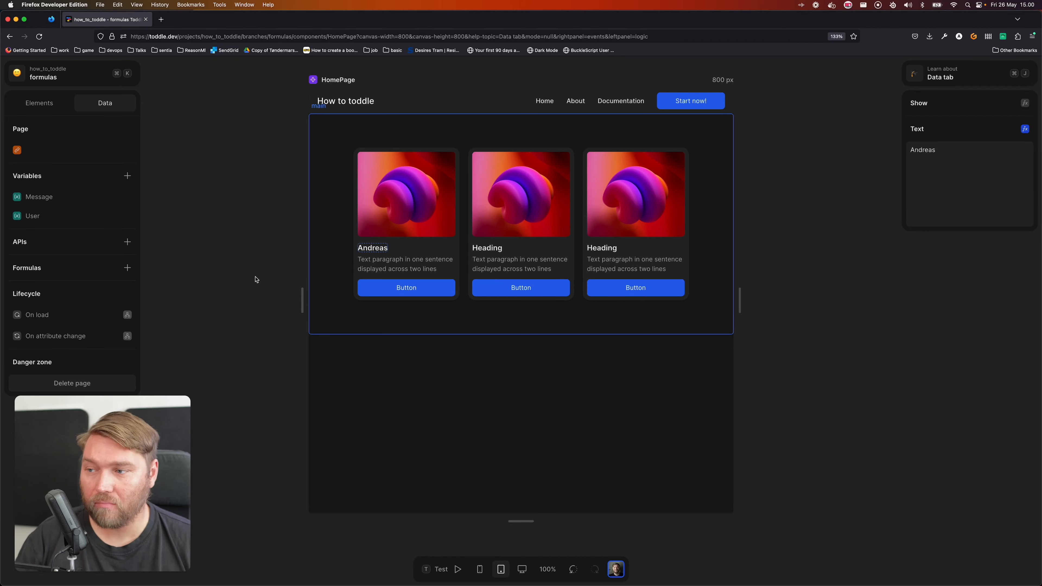
Rename the User variable to Users and change its initial value formula from an Object to an Array
{"action": "left_click", "coordinate": [64, 216]}
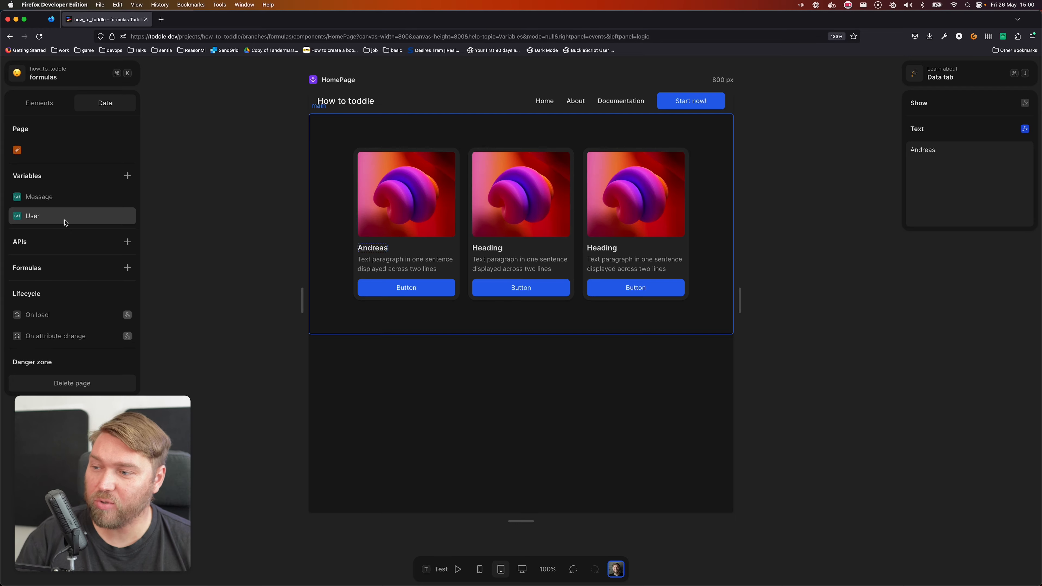
{"action": "type", "text": "Users"}
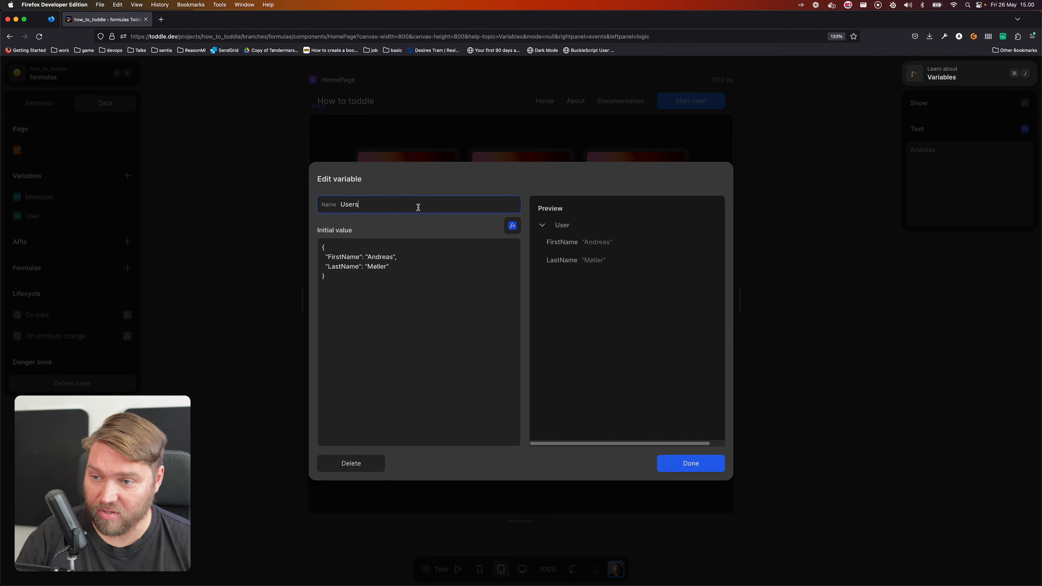
{"action": "left_click", "coordinate": [512, 225]}
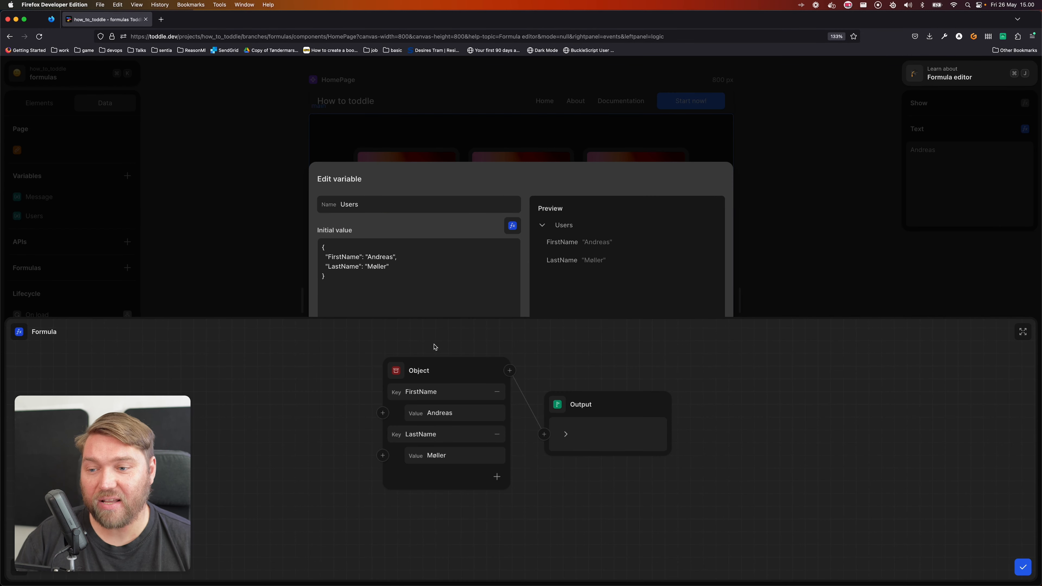
{"action": "left_click", "coordinate": [407, 367]}
{"action": "type", "text": "array"}
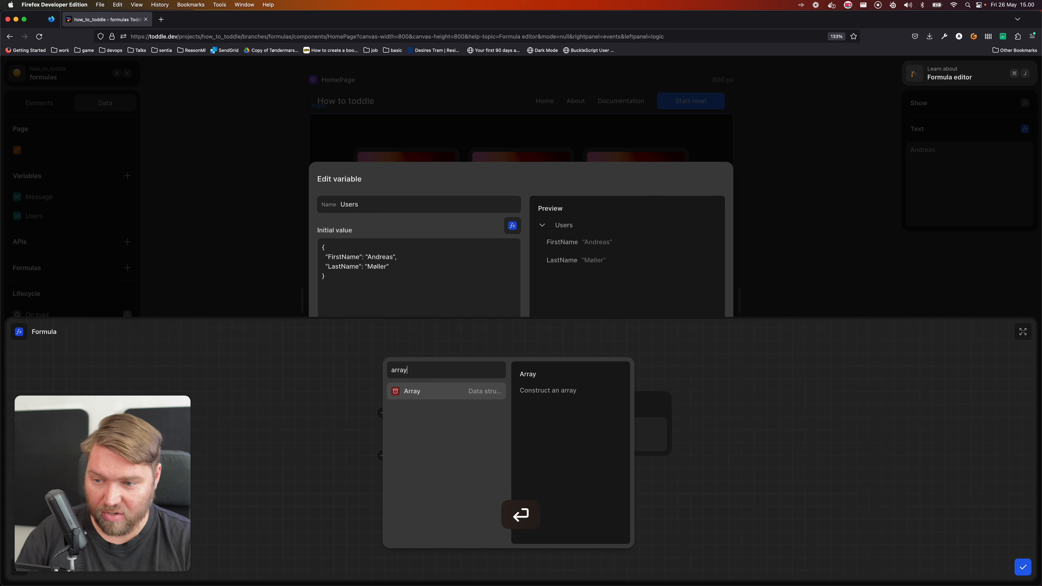
{"action": "key", "text": "Return"}
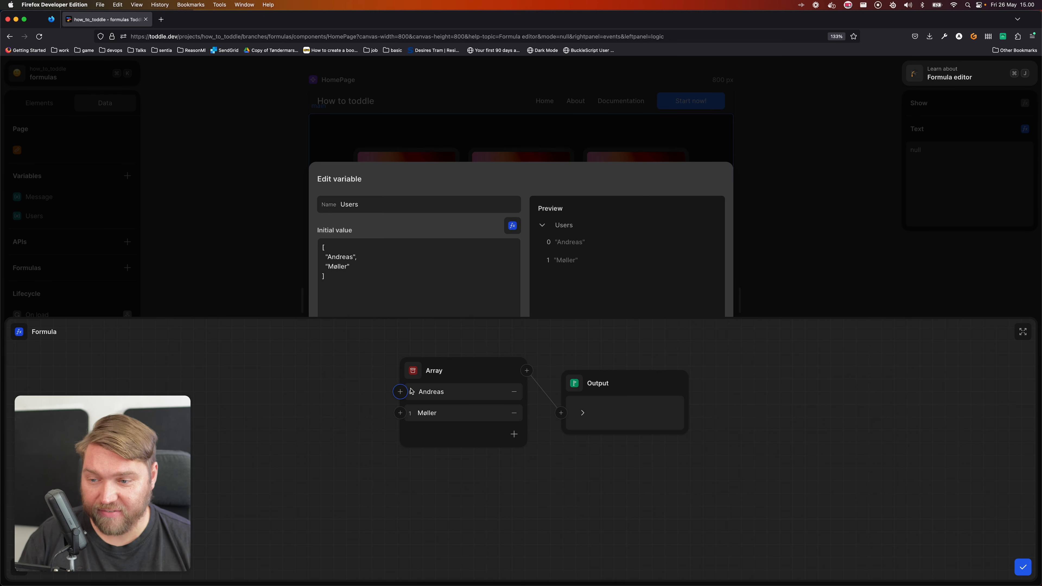
{"action": "left_click", "coordinate": [583, 413]}
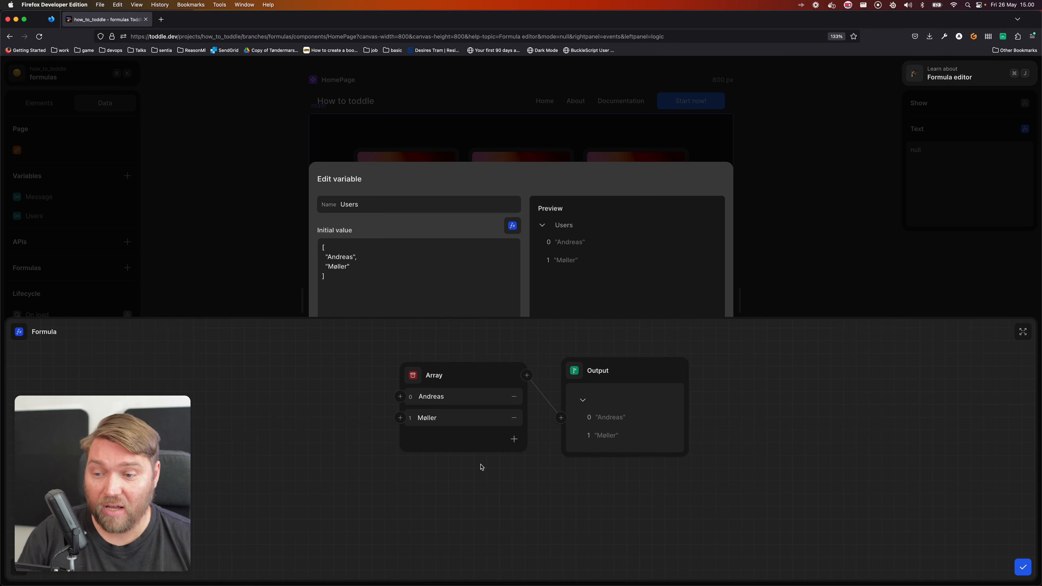
Connect an Object to the array's item 0, name its key FirstName and enter the person's first name as the value
{"action": "left_click", "coordinate": [400, 396]}
{"action": "type", "text": "objec"}
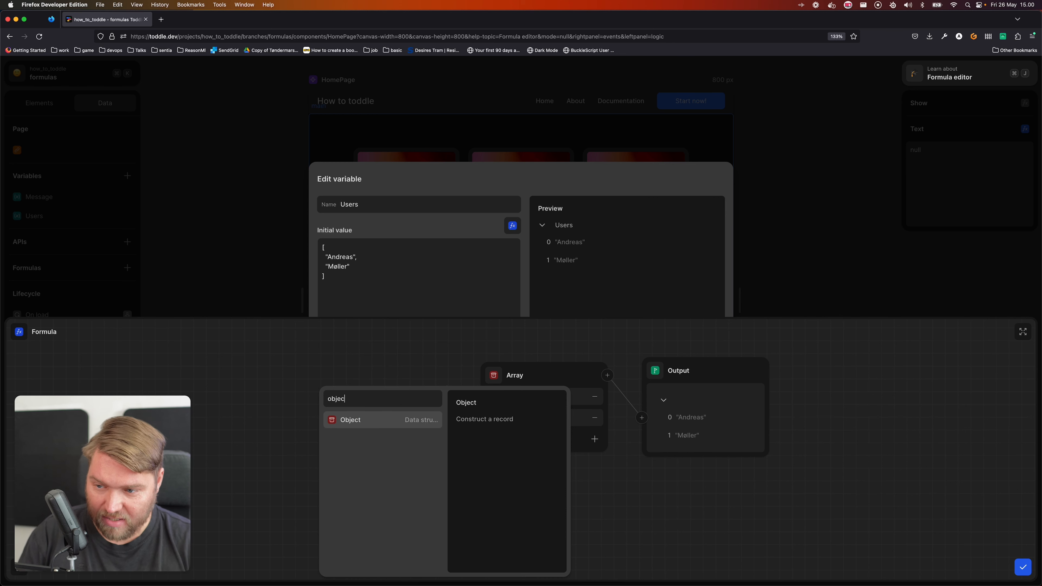
{"action": "key", "text": "Return"}
{"action": "left_click", "coordinate": [414, 410]}
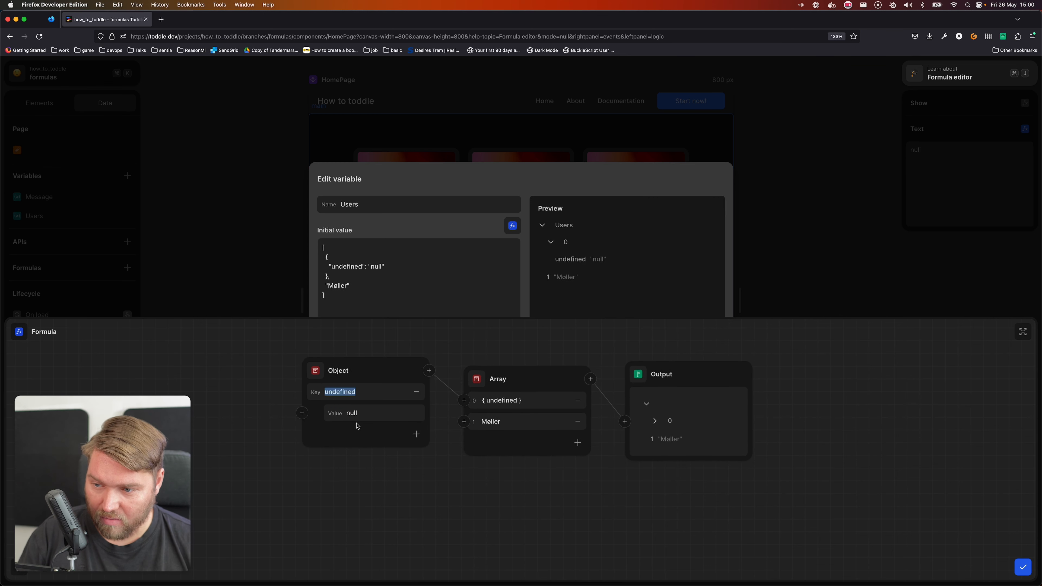
{"action": "left_click", "coordinate": [367, 392]}
{"action": "key", "text": "super+a"}
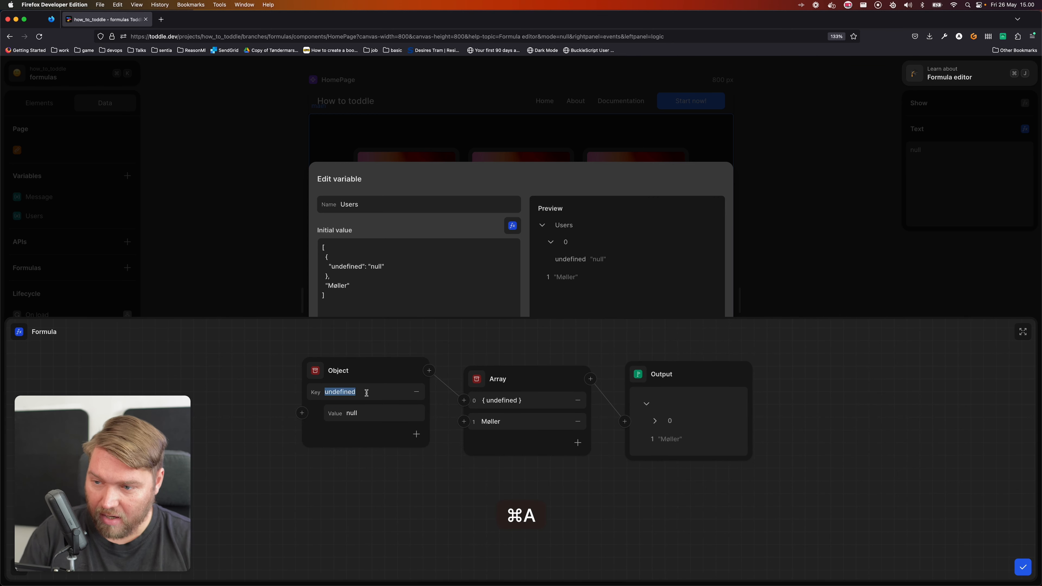
{"action": "type", "text": "fir"}
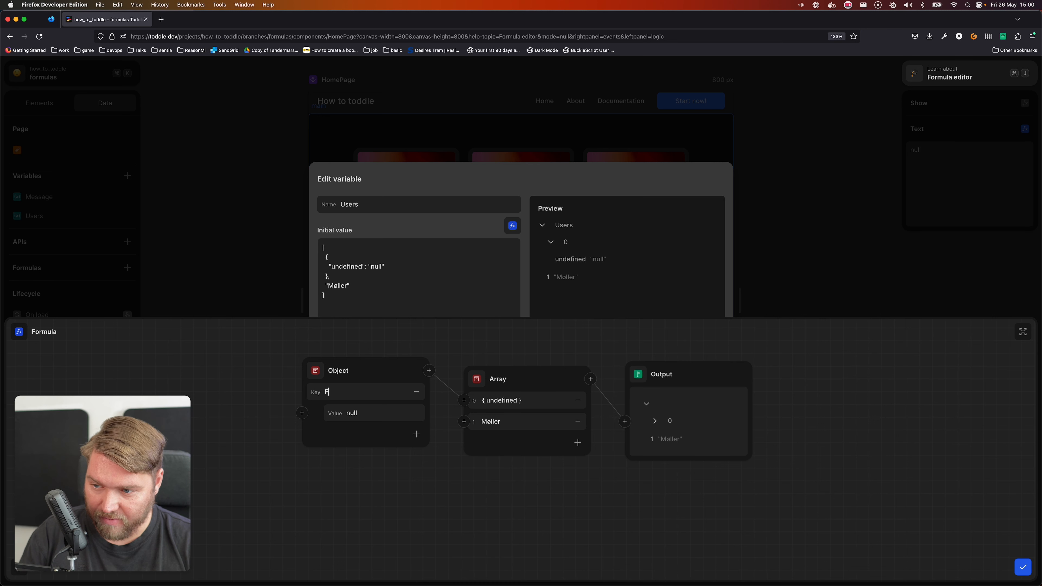
{"action": "type", "text": "stName"}
{"action": "key", "text": "Tab"}
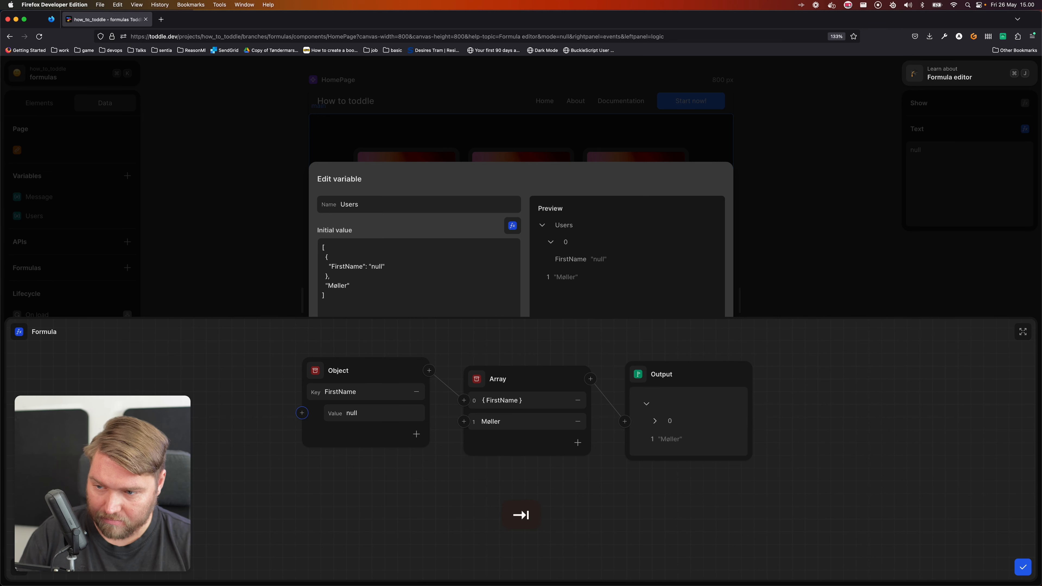
{"action": "key", "text": "Tab"}
Add a LastName key to the first object and enter the person's last name as its value
{"action": "key", "text": "Return"}
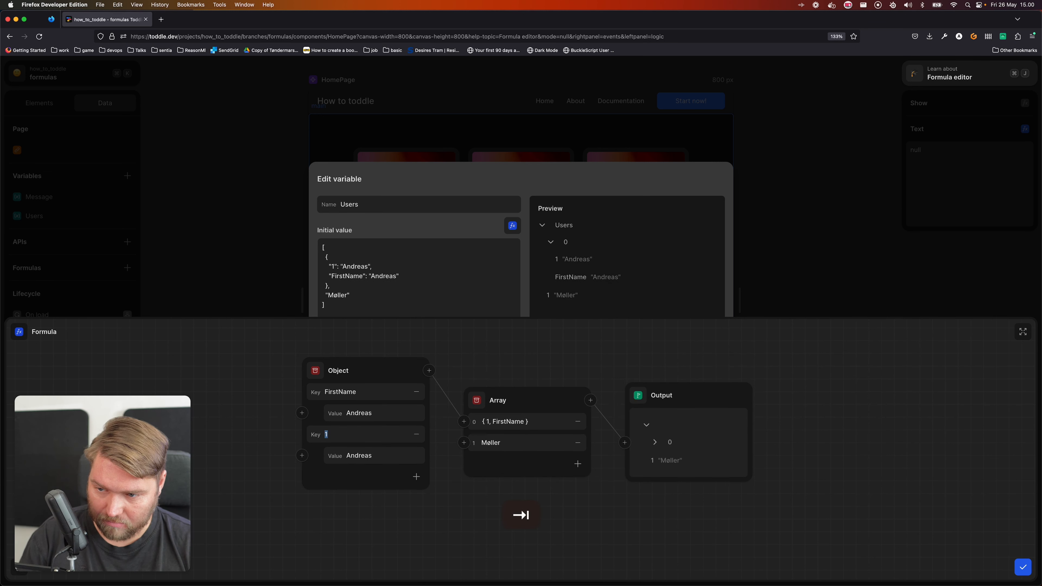
{"action": "type", "text": "LastName"}
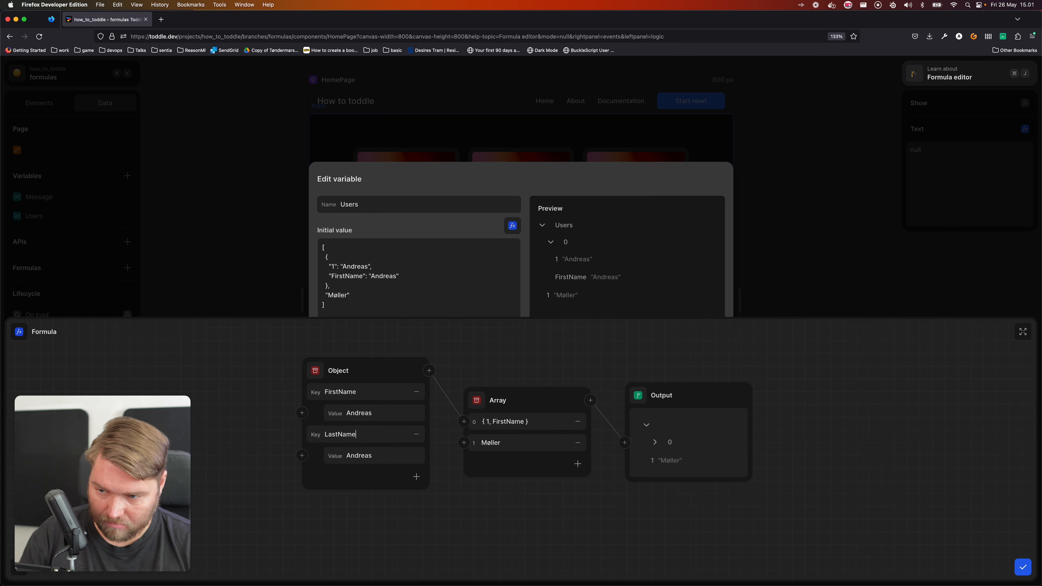
{"action": "key", "text": "Tab"}
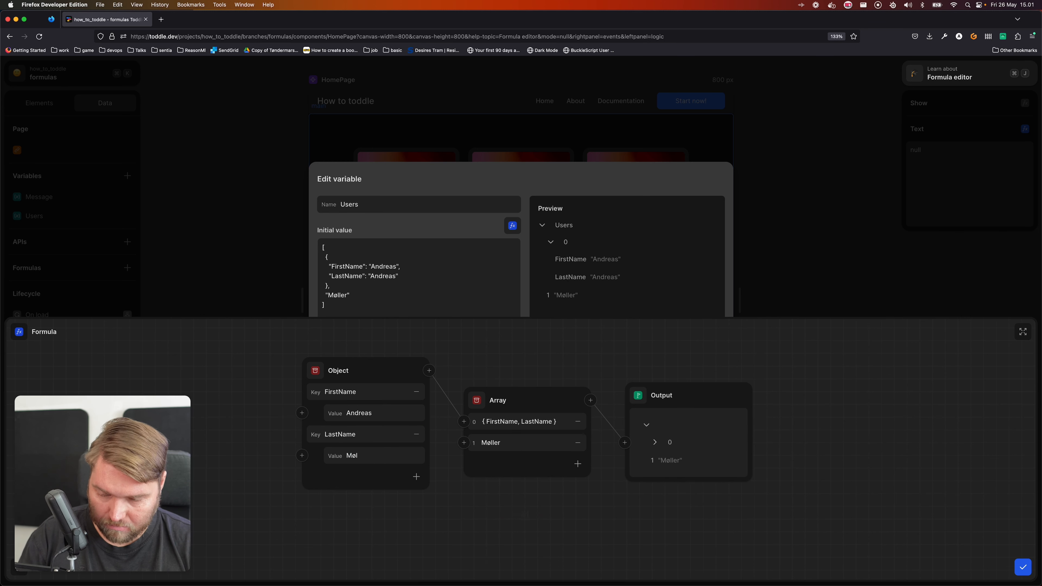
Connect a second Object to the array's item 1 with the key Firstname and enter another person's first name as the value
{"action": "left_click", "coordinate": [464, 445]}
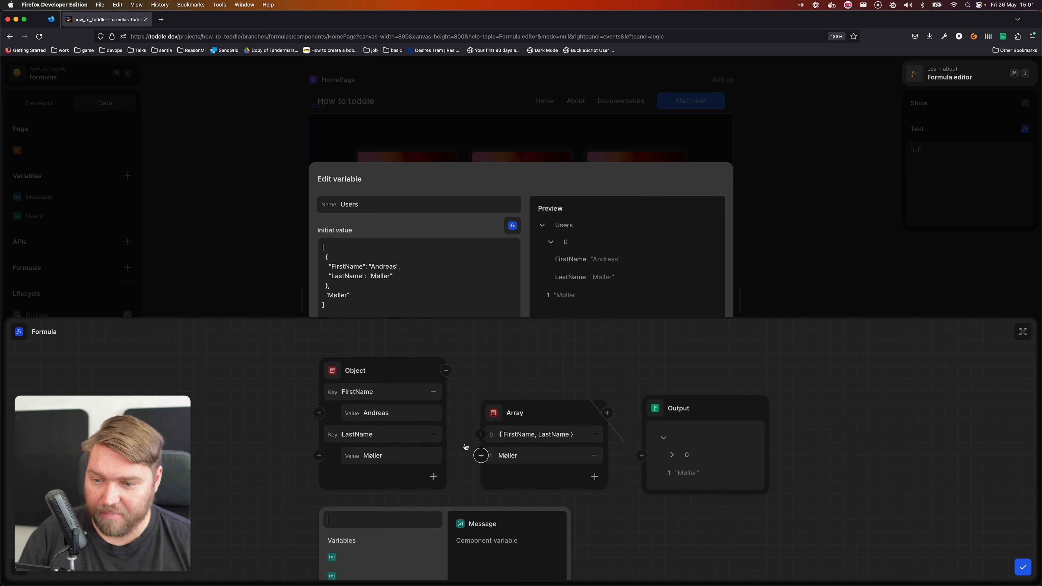
{"action": "type", "text": "obj"}
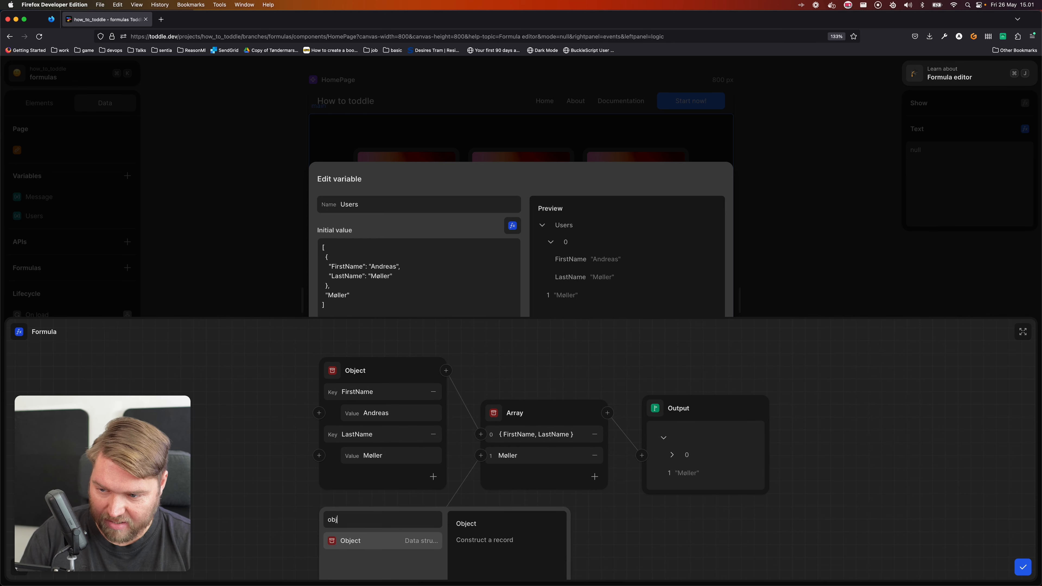
{"action": "key", "text": "Return"}
{"action": "left_click", "coordinate": [416, 542]}
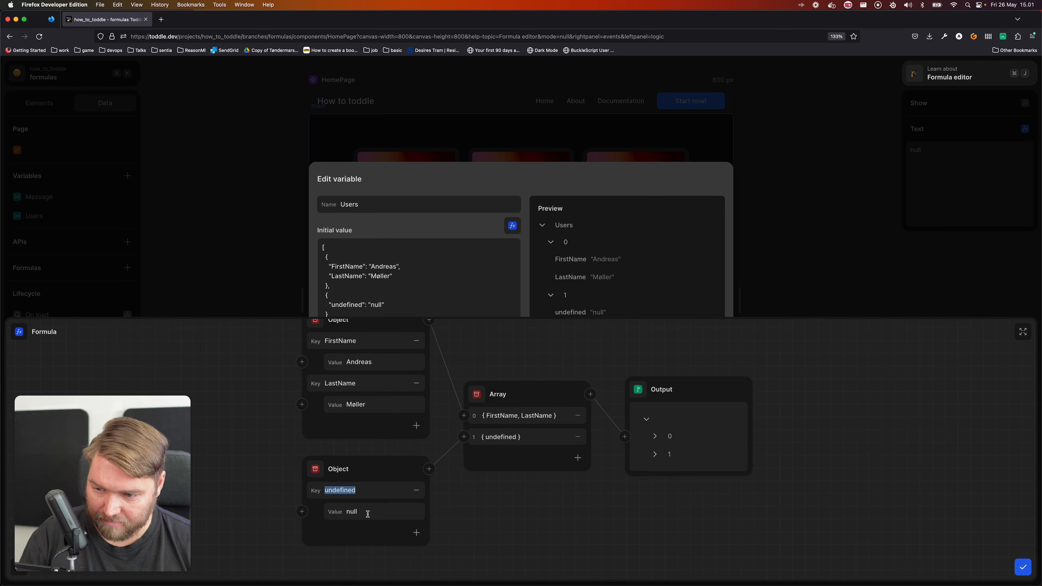
{"action": "type", "text": "Firstname"}
{"action": "key", "text": "Tab"}
{"action": "key", "text": "shift+Tab"}
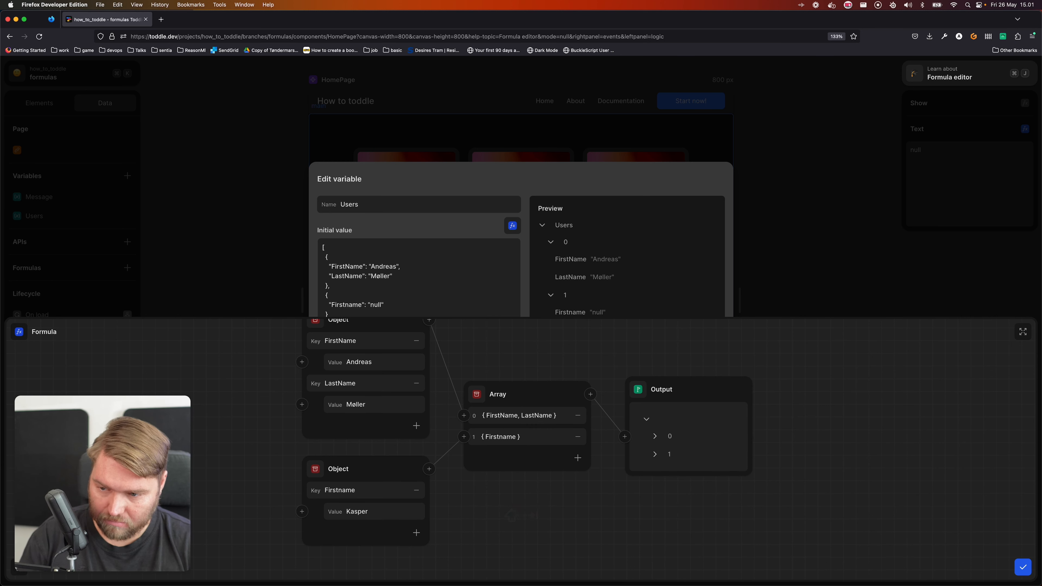
Add a LastName key to the second object and enter the second person's last name as its value
{"action": "left_click", "coordinate": [417, 533]}
{"action": "key", "text": "super+a"}
{"action": "type", "text": "LastNAme"}
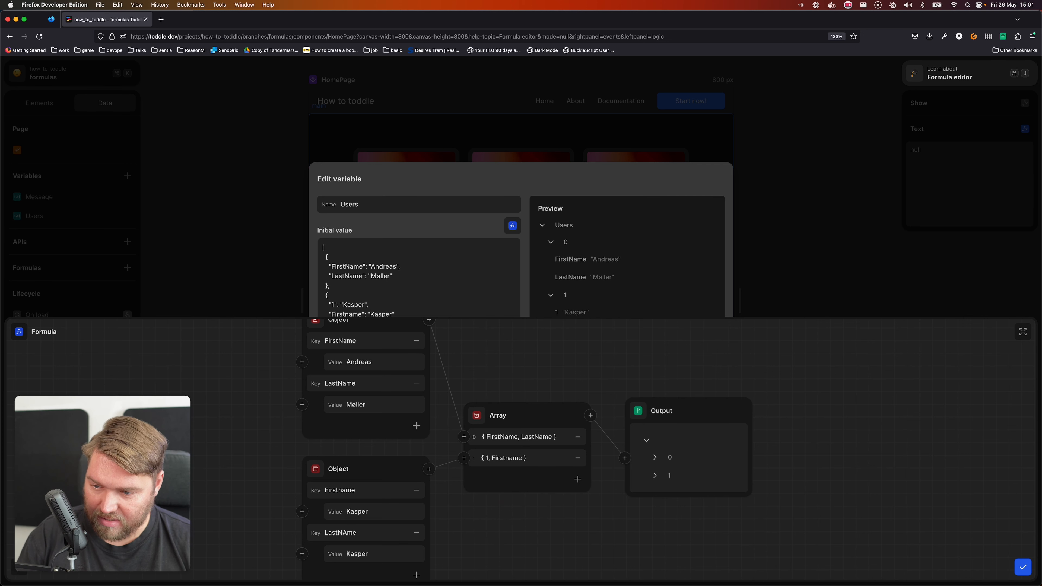
{"action": "type", "text": "me"}
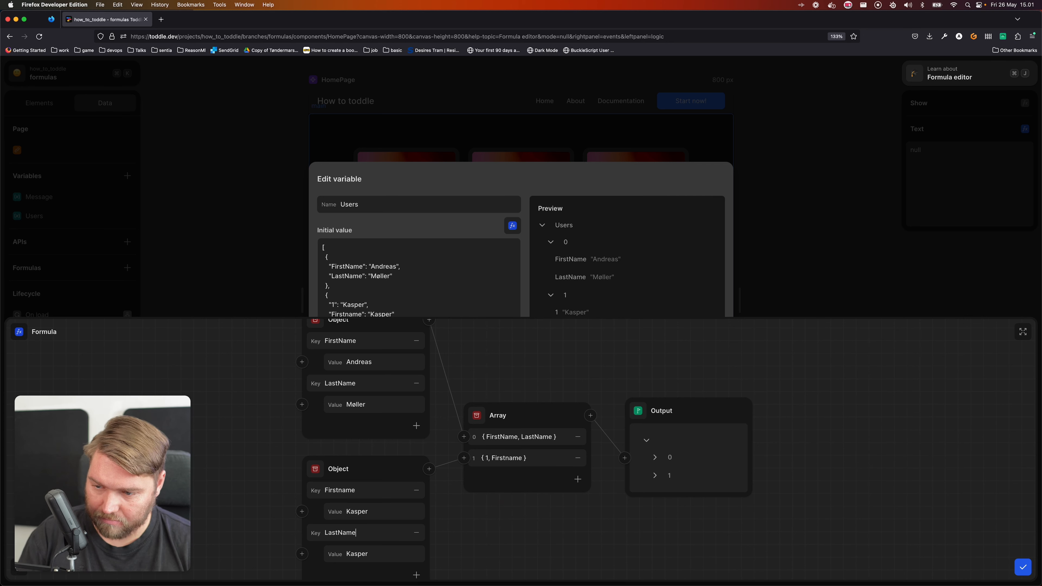
{"action": "left_click", "coordinate": [377, 550]}
{"action": "key", "text": "super+a"}
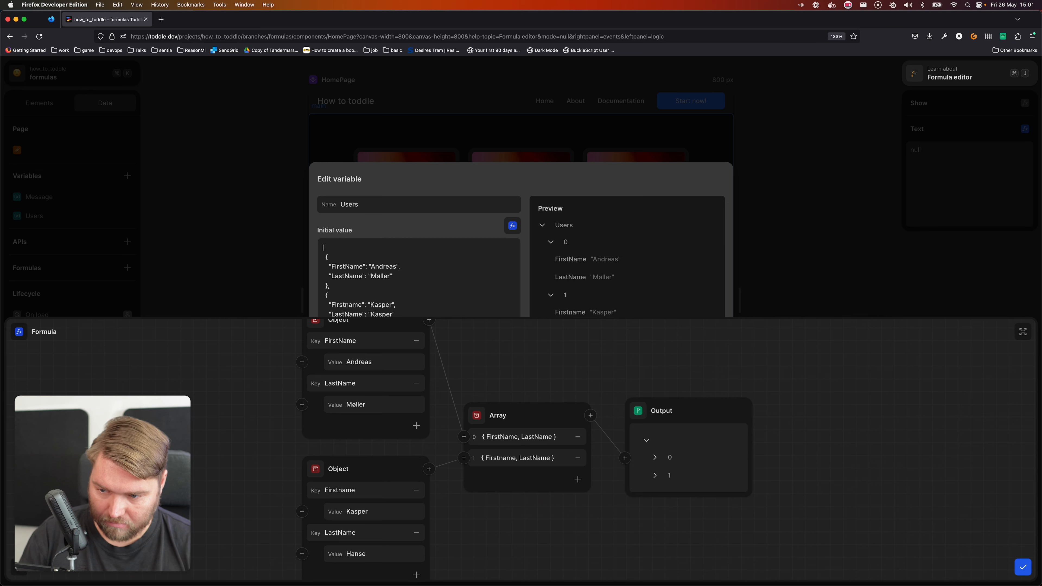
{"action": "key", "text": "Tab"}
{"action": "left_click", "coordinate": [647, 543]}
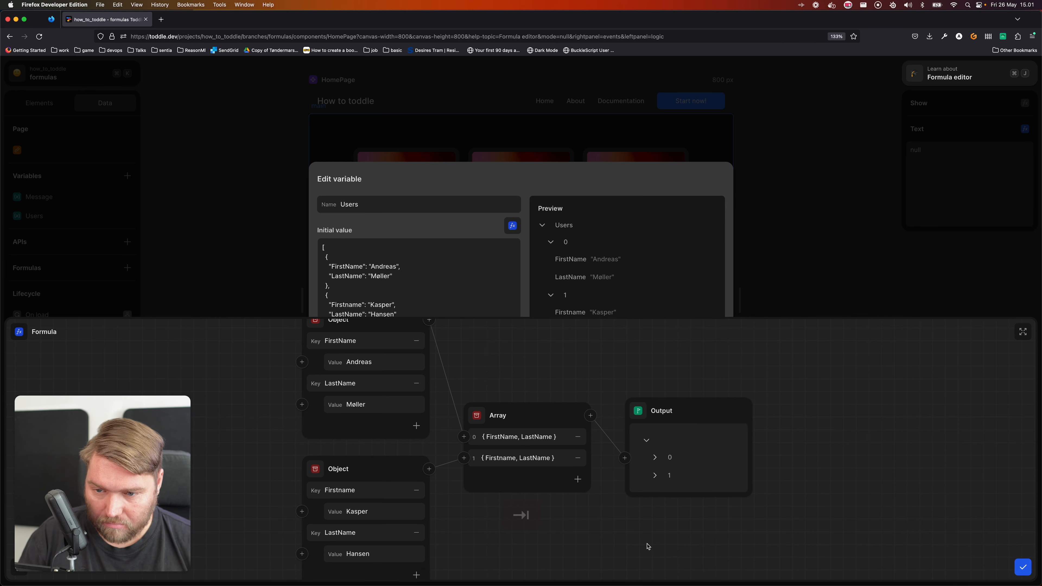
Check item 0 of the array output in the full-screen formula editor, and save the formula and the Users variable
{"action": "left_click", "coordinate": [1023, 336]}
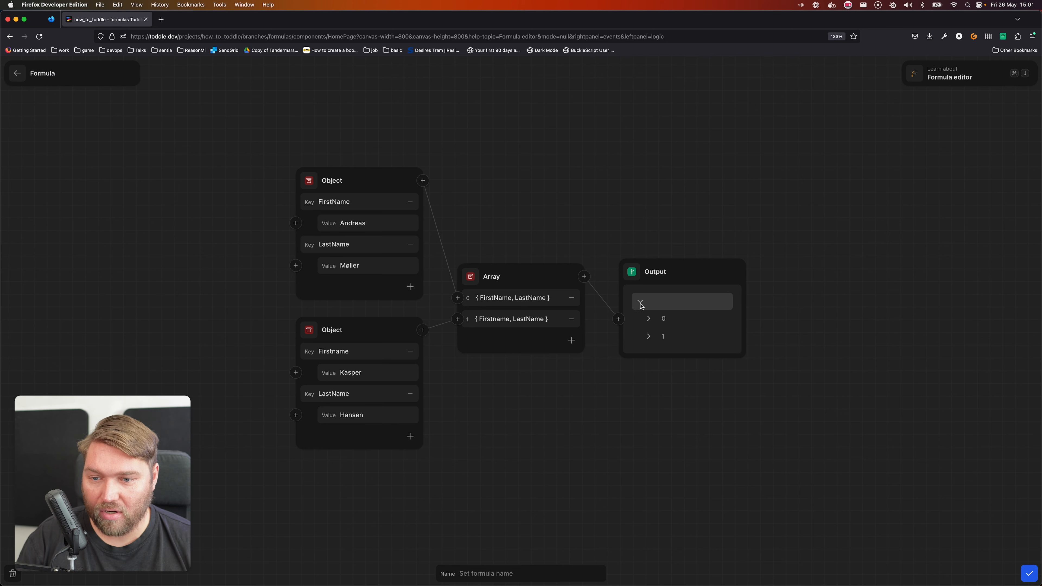
{"action": "left_click", "coordinate": [656, 318]}
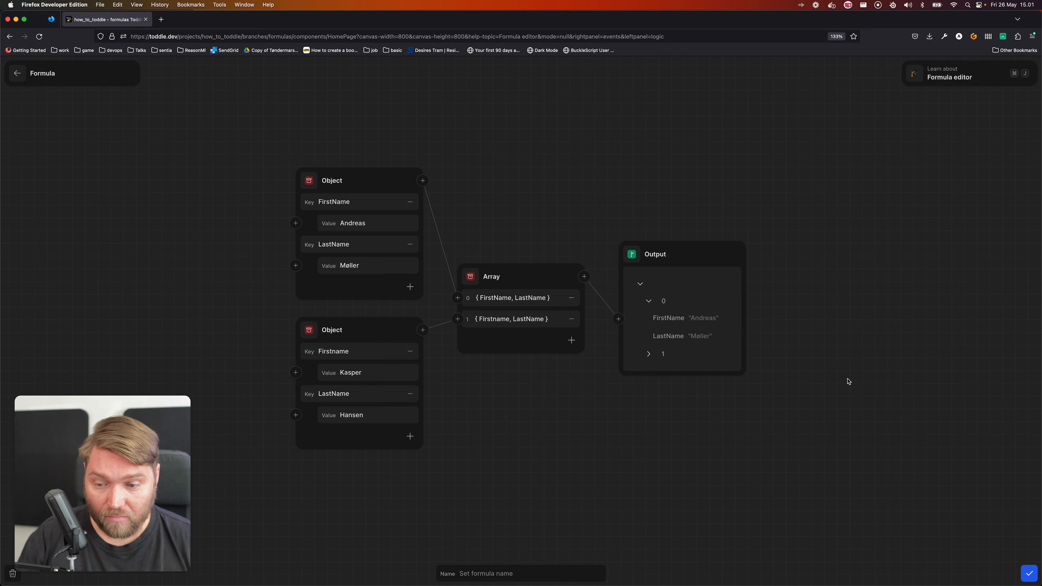
{"action": "left_click", "coordinate": [1029, 573]}
{"action": "left_click", "coordinate": [702, 469]}
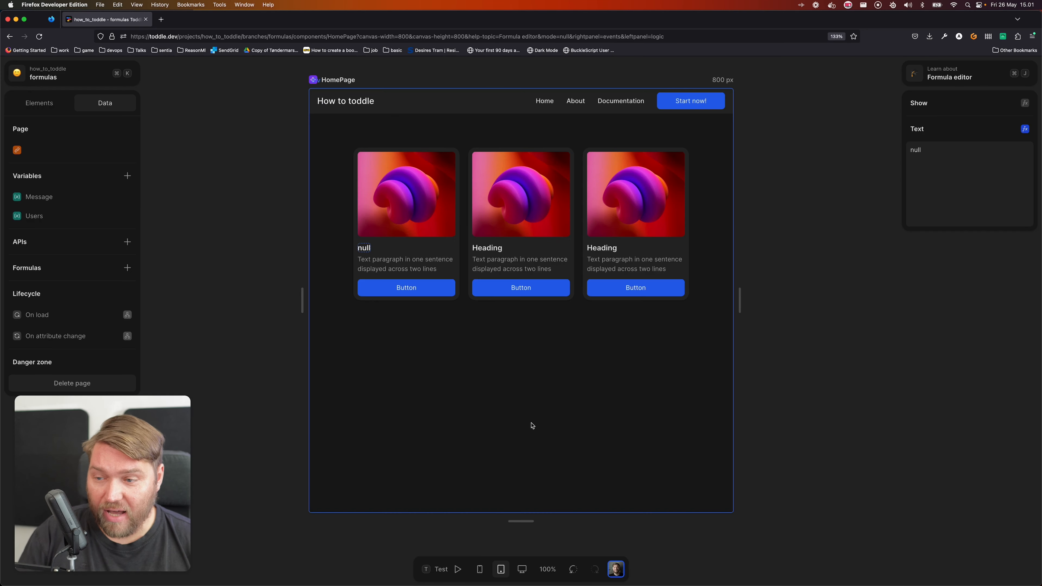
Add a list element inside the main element of the HomePage
{"action": "left_click", "coordinate": [39, 103]}
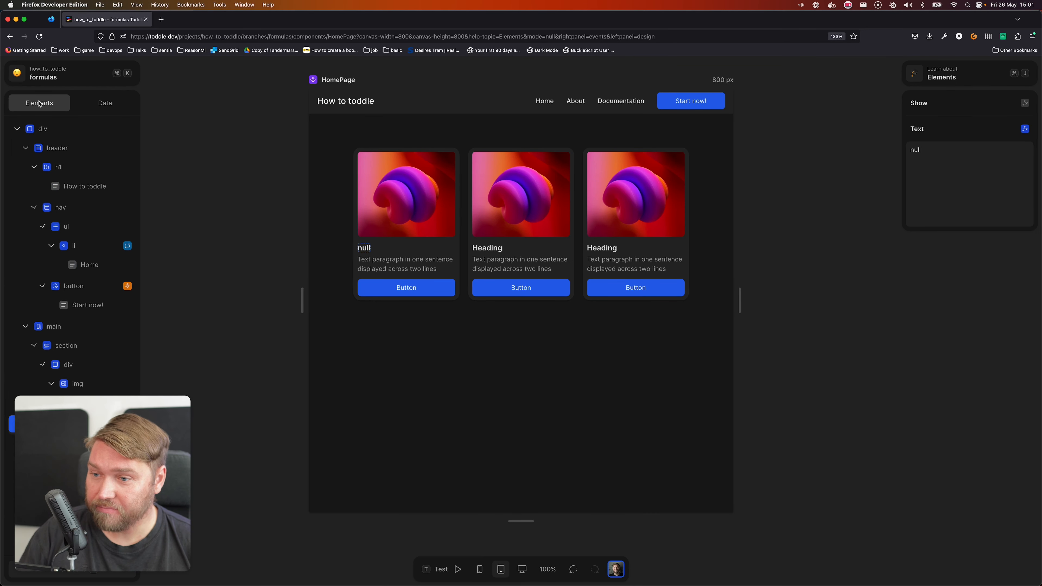
{"action": "left_click", "coordinate": [65, 134]}
{"action": "left_click", "coordinate": [24, 148]}
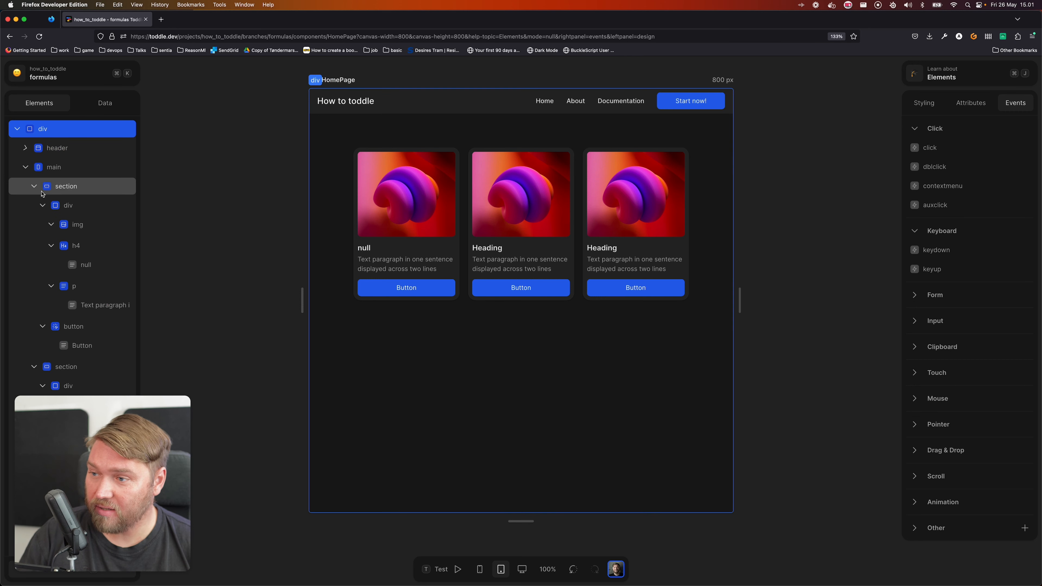
{"action": "left_click", "coordinate": [75, 169]}
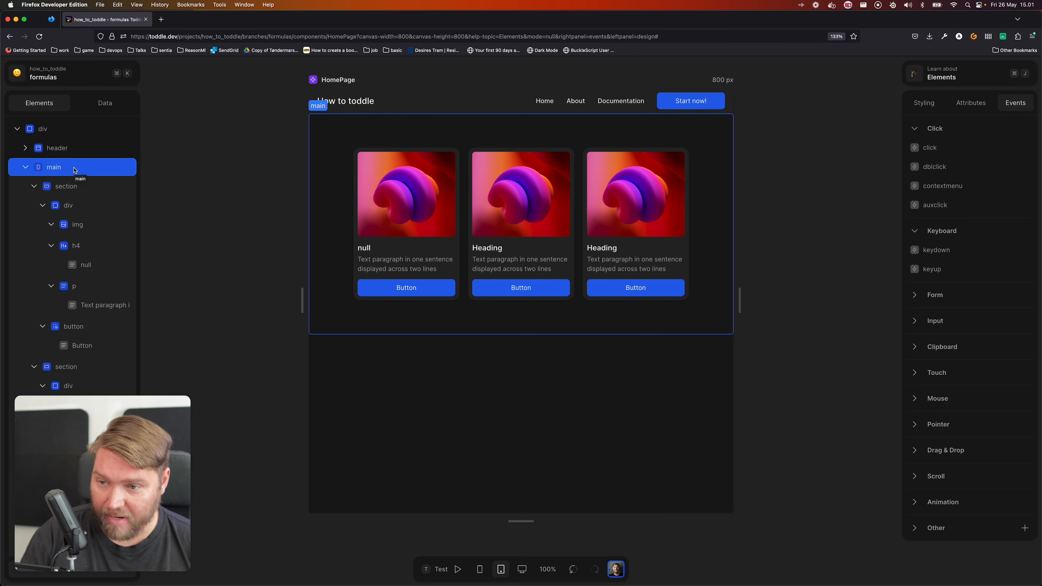
{"action": "type", "text": "alist"}
{"action": "key", "text": "Return"}
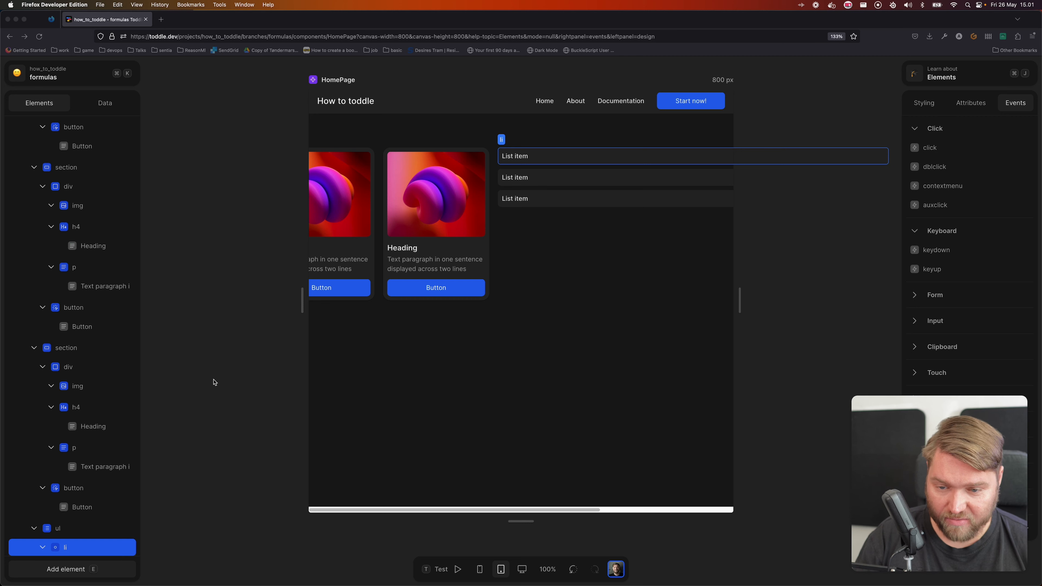
Delete two of the new list's three li items so that a single list item is left
{"action": "scroll", "coordinate": [124, 492], "scroll_direction": "down", "scroll_amount": 3}
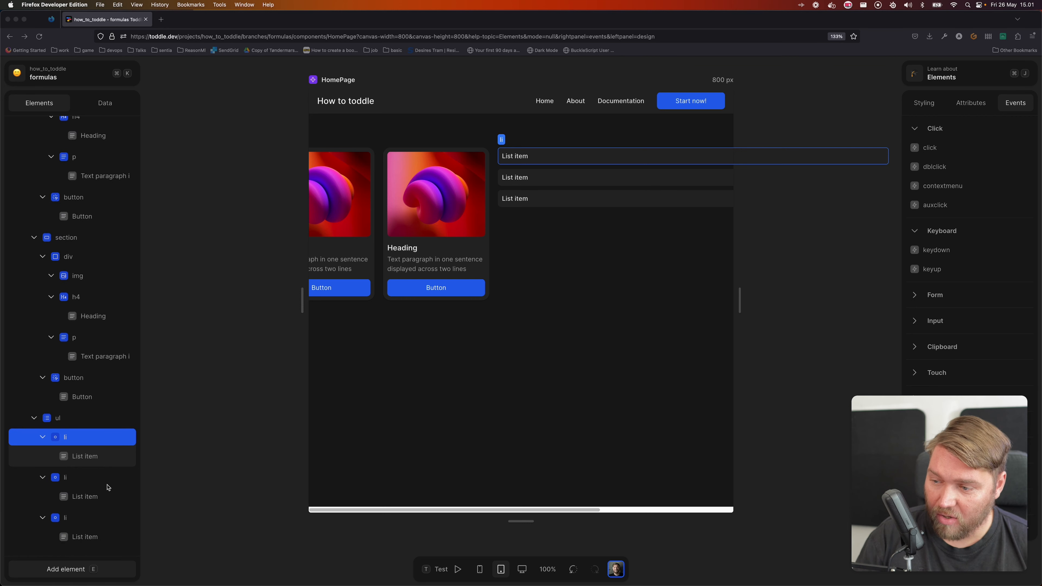
{"action": "left_click", "coordinate": [46, 482]}
{"action": "key", "text": "Delete"}
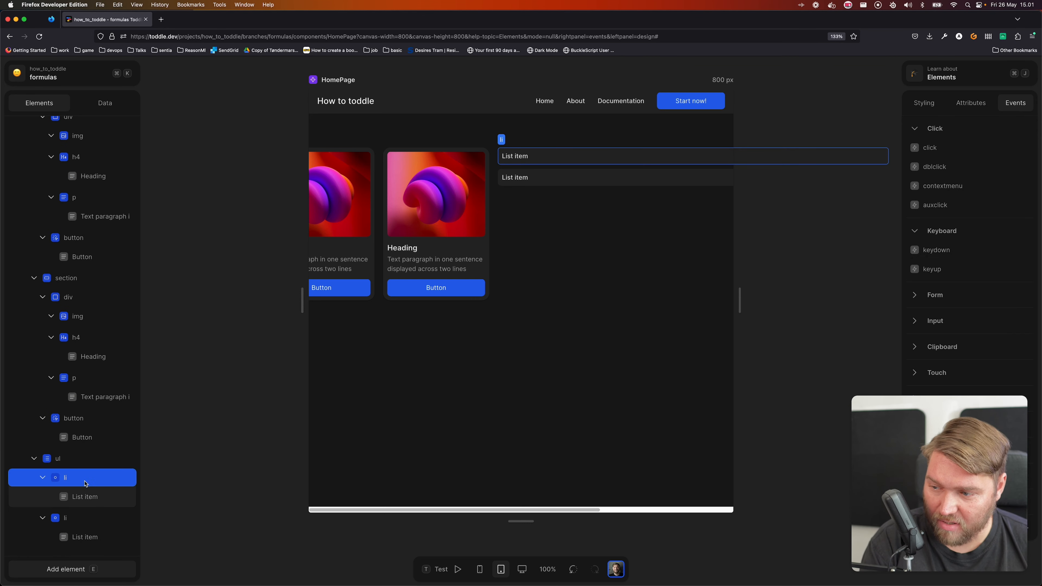
{"action": "key", "text": "Delete"}
Set the remaining list item's Repeat formula to the Users variable and close the formula
{"action": "left_click", "coordinate": [82, 518]}
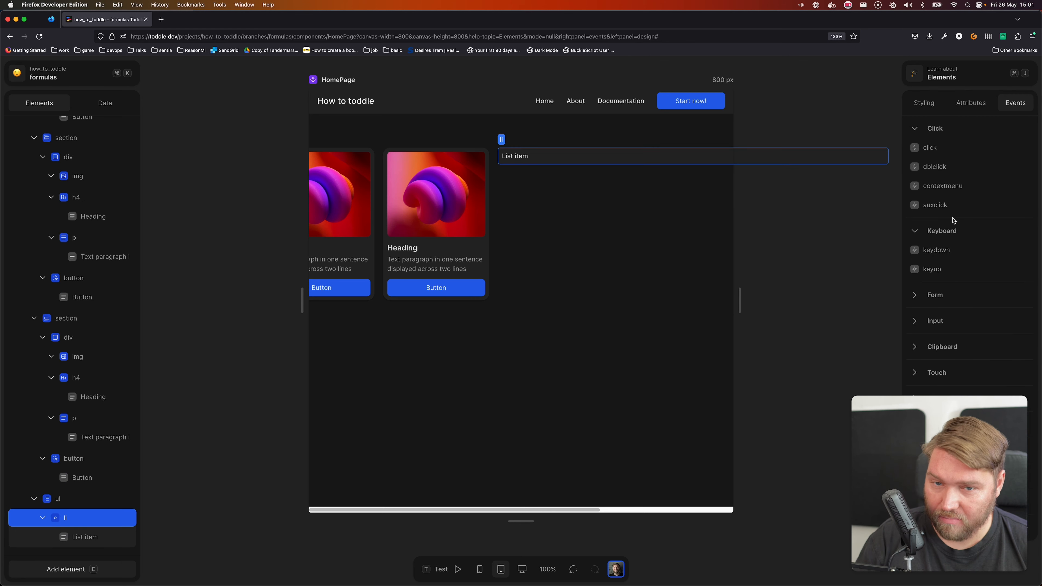
{"action": "left_click", "coordinate": [986, 102]}
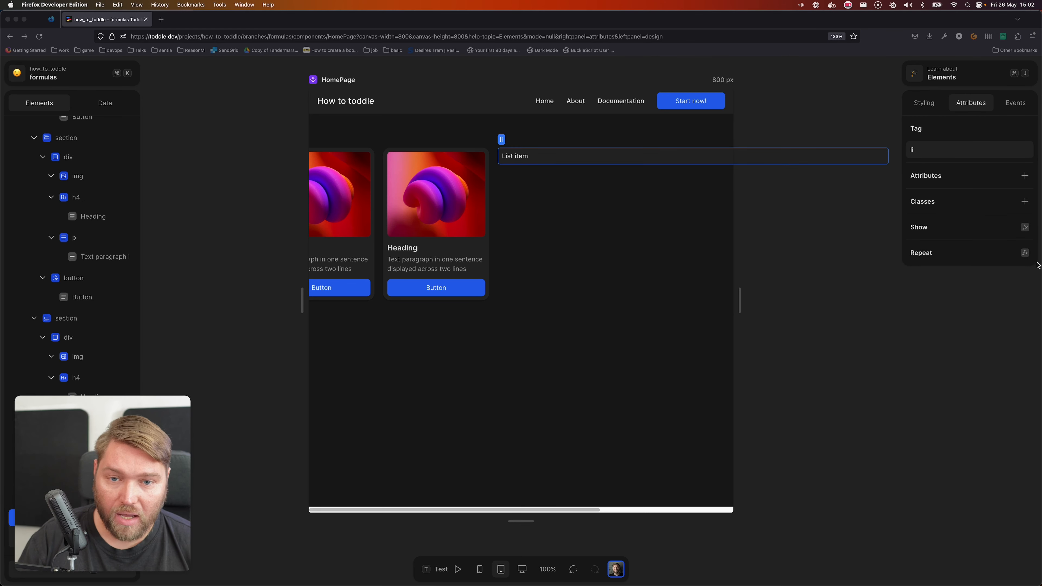
{"action": "left_click", "coordinate": [1024, 252]}
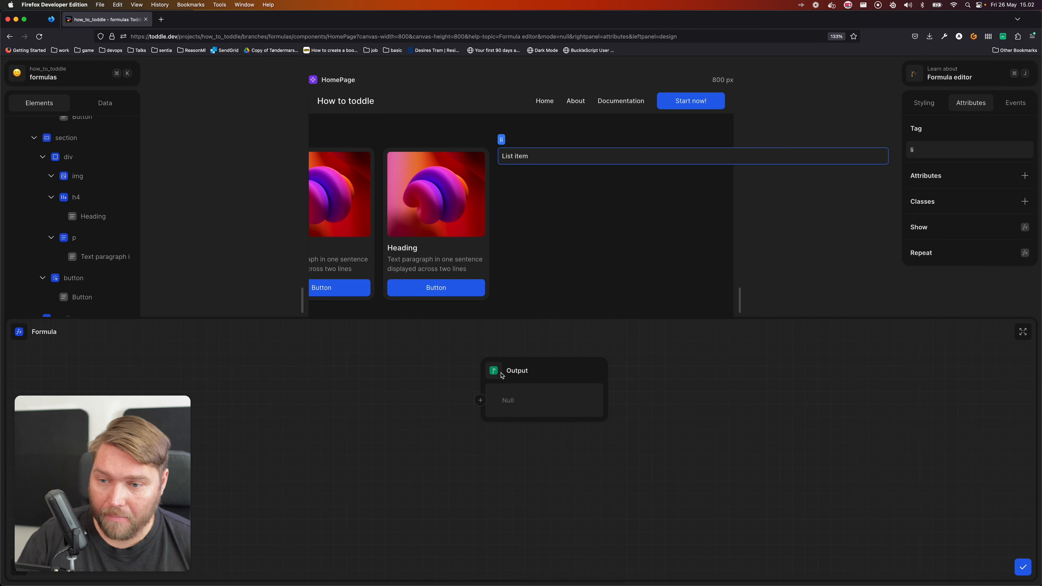
{"action": "left_click", "coordinate": [480, 400]}
{"action": "left_click", "coordinate": [438, 446]}
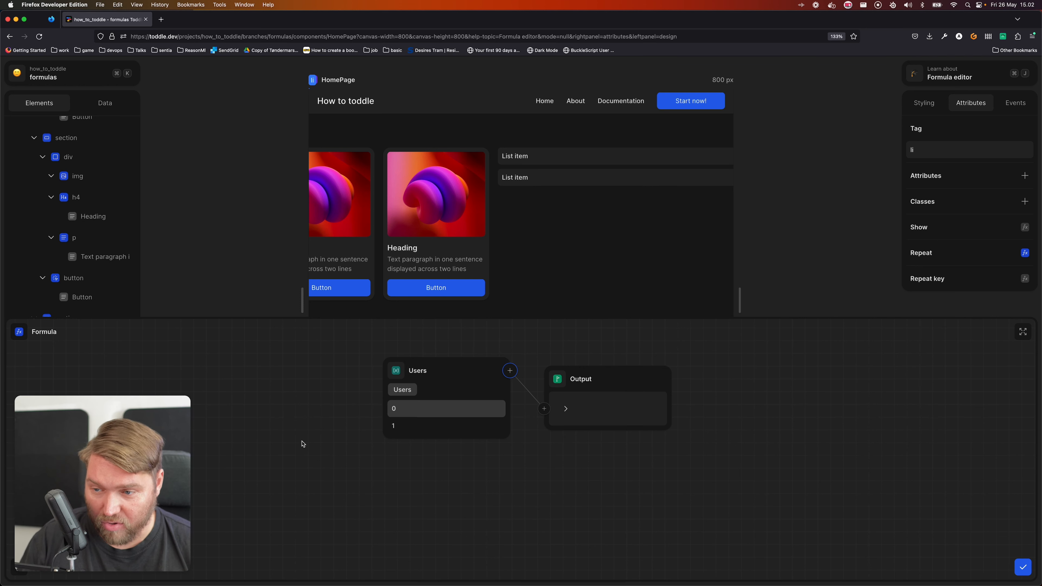
{"action": "left_click", "coordinate": [598, 266]}
Replace the static value in the list item text's formula with a Concatenate function
{"action": "left_click", "coordinate": [519, 160]}
{"action": "left_click", "coordinate": [519, 159]}
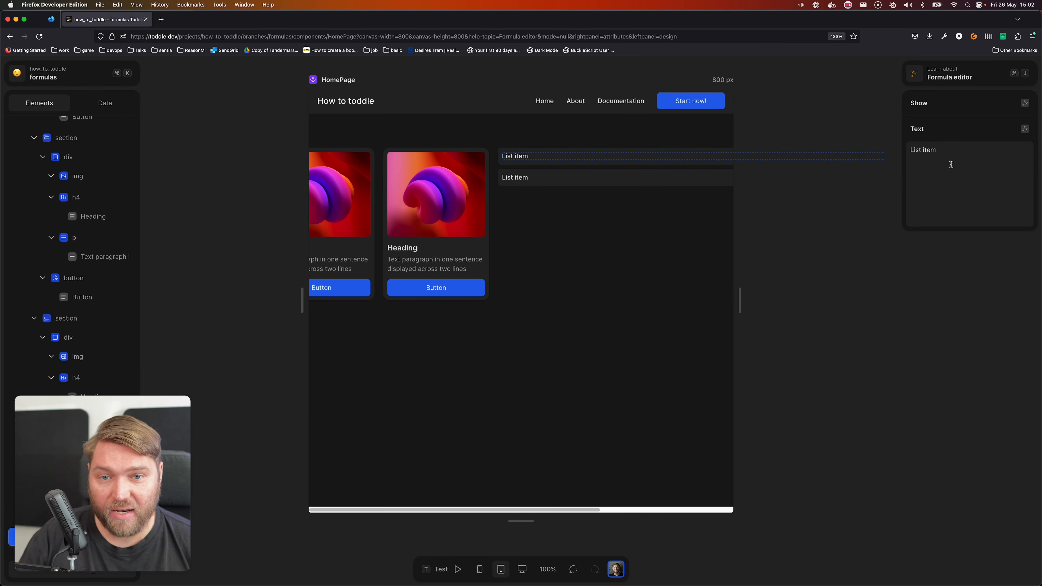
{"action": "left_click", "coordinate": [1025, 129]}
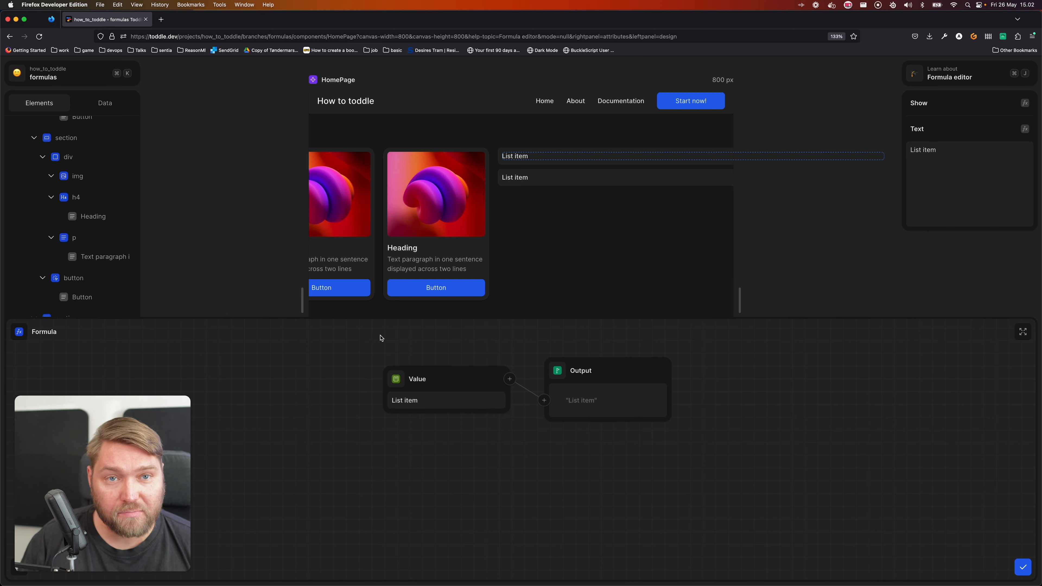
{"action": "left_click", "coordinate": [391, 383]}
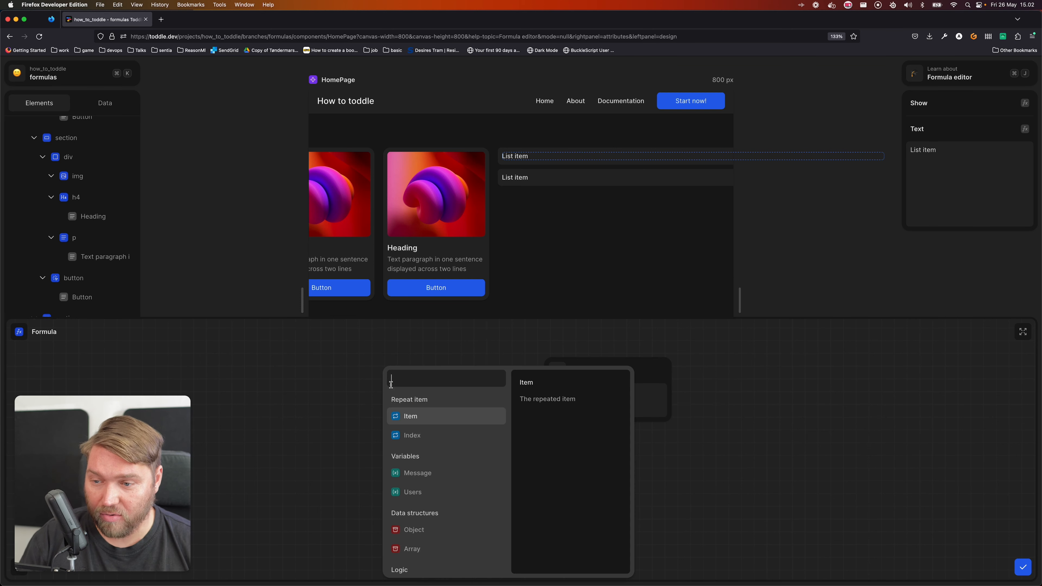
{"action": "type", "text": "concat"}
{"action": "key", "text": "Return"}
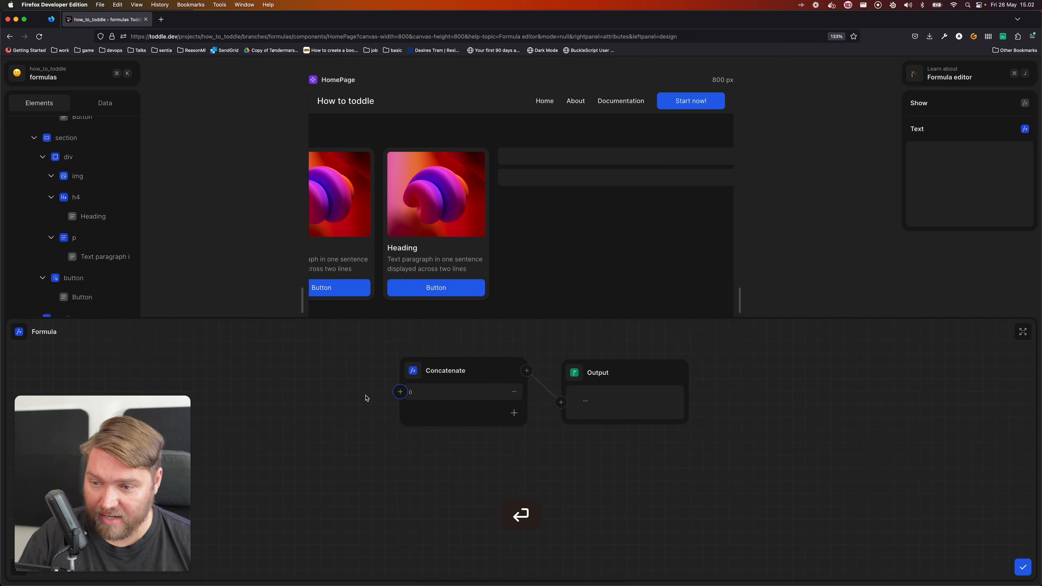
Feed the repeated Item's FirstName into the first Concatenate argument and add a space as the second argument
{"action": "left_click", "coordinate": [396, 392]}
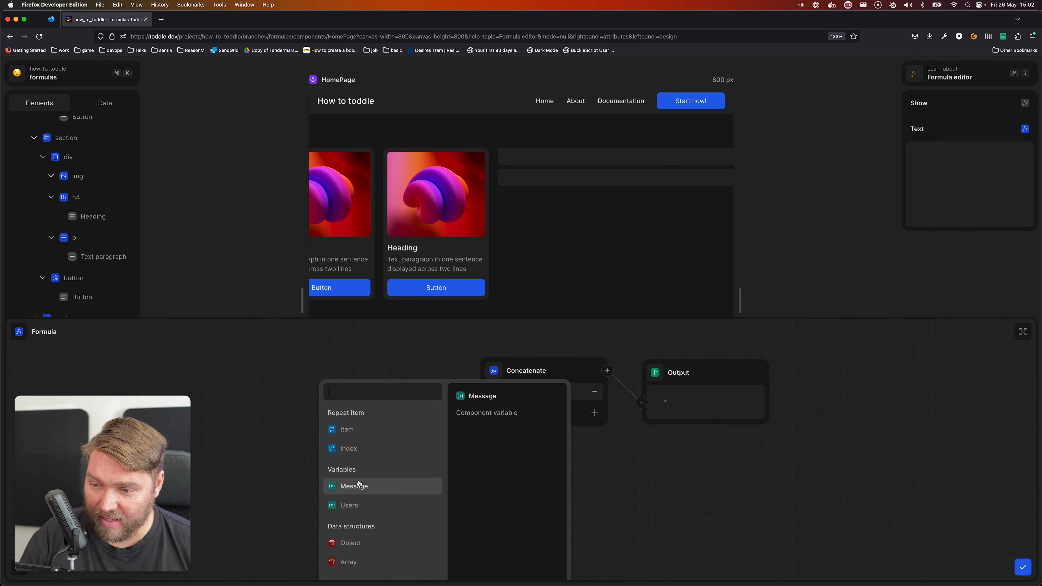
{"action": "left_click", "coordinate": [359, 430]}
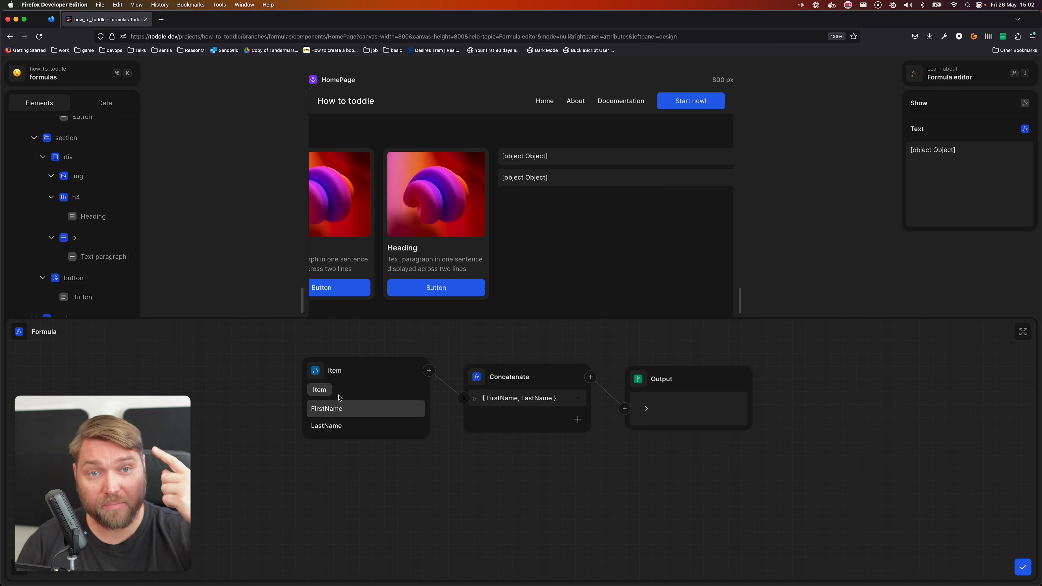
{"action": "left_click", "coordinate": [336, 408]}
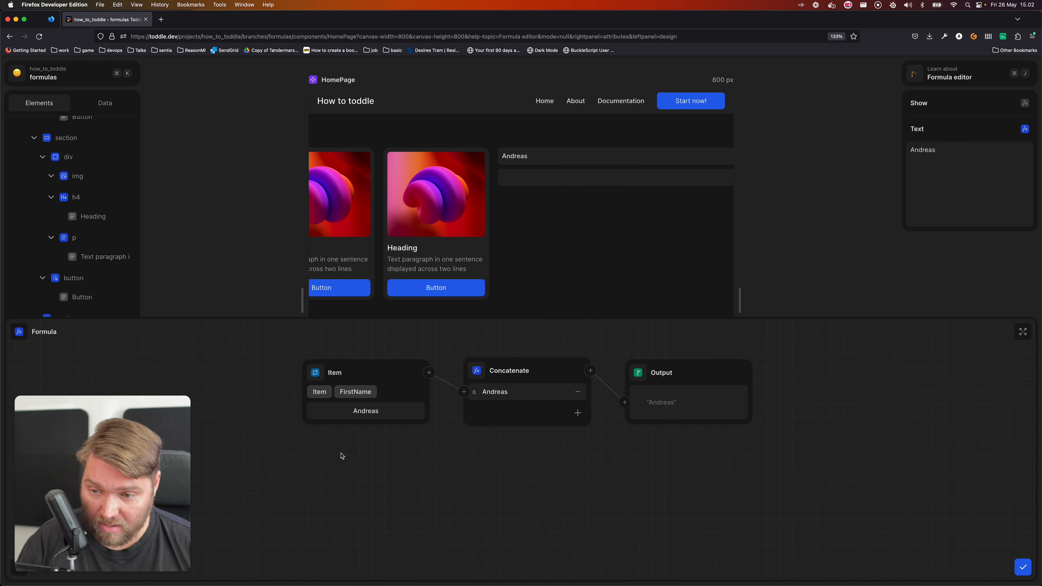
{"action": "left_click", "coordinate": [577, 414]}
{"action": "left_click", "coordinate": [529, 411]}
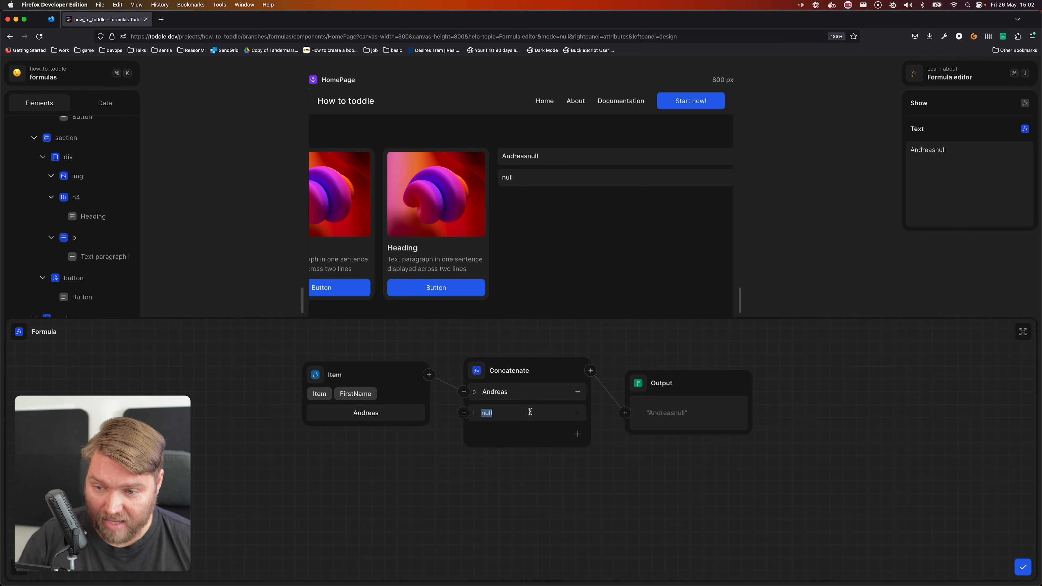
Add a third Concatenate argument bound to the repeated Item's LastName and close the formula
{"action": "left_click", "coordinate": [577, 434]}
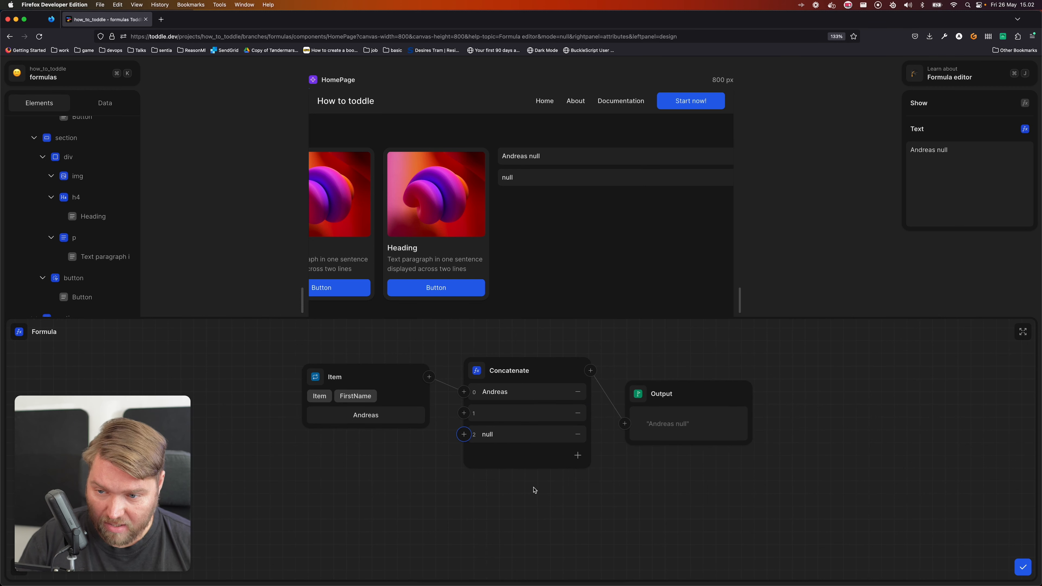
{"action": "left_click", "coordinate": [463, 435]}
{"action": "left_click", "coordinate": [349, 506]}
{"action": "left_click", "coordinate": [354, 524]}
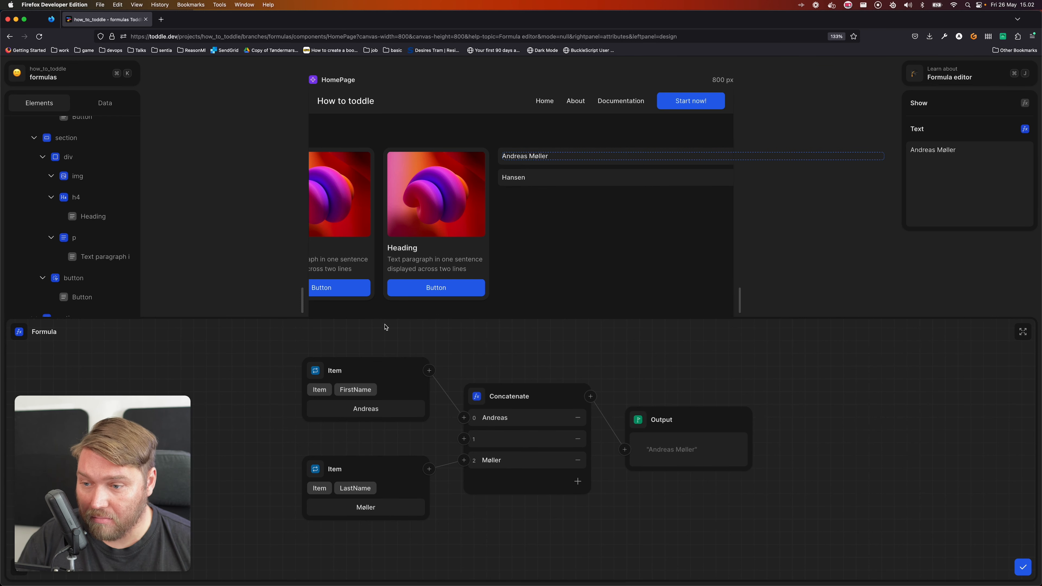
{"action": "left_click", "coordinate": [782, 581]}
{"action": "left_click", "coordinate": [819, 300]}
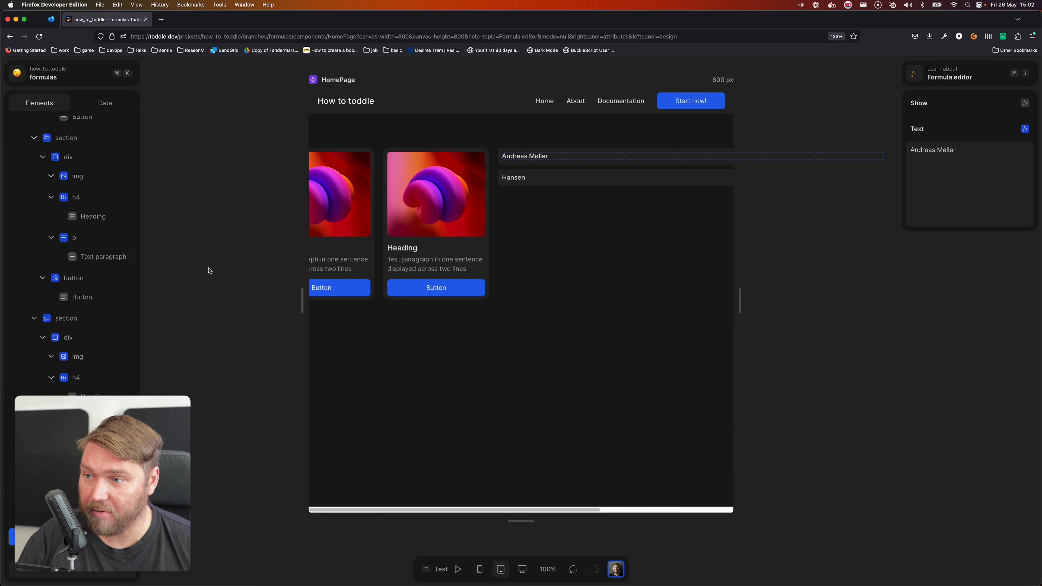
Correct the second object's Firstname key to FirstName in the Users variable's formula, and save the formula and variable
{"action": "left_click", "coordinate": [108, 101]}
{"action": "left_click", "coordinate": [57, 213]}
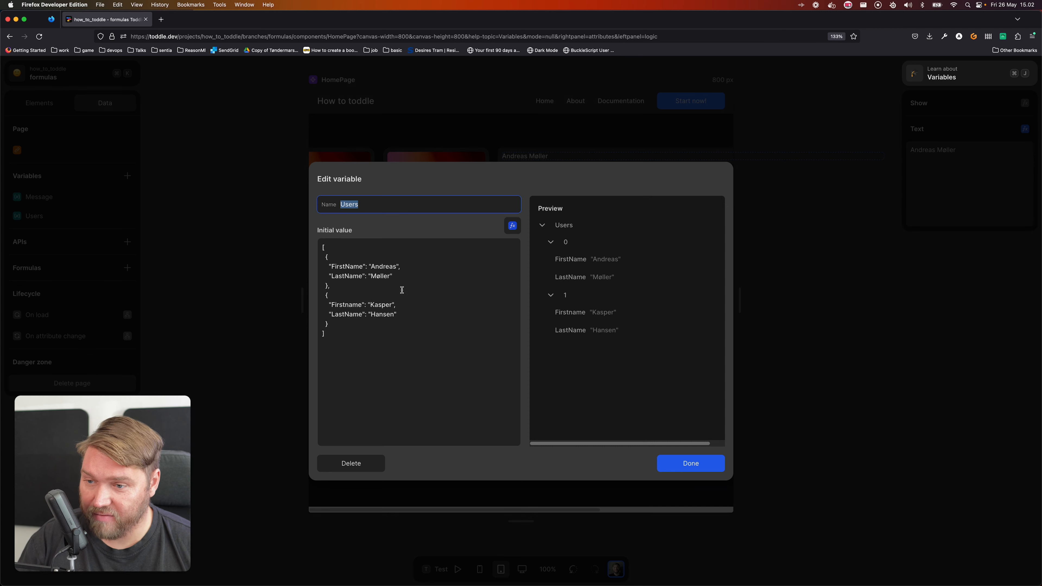
{"action": "left_click", "coordinate": [512, 225]}
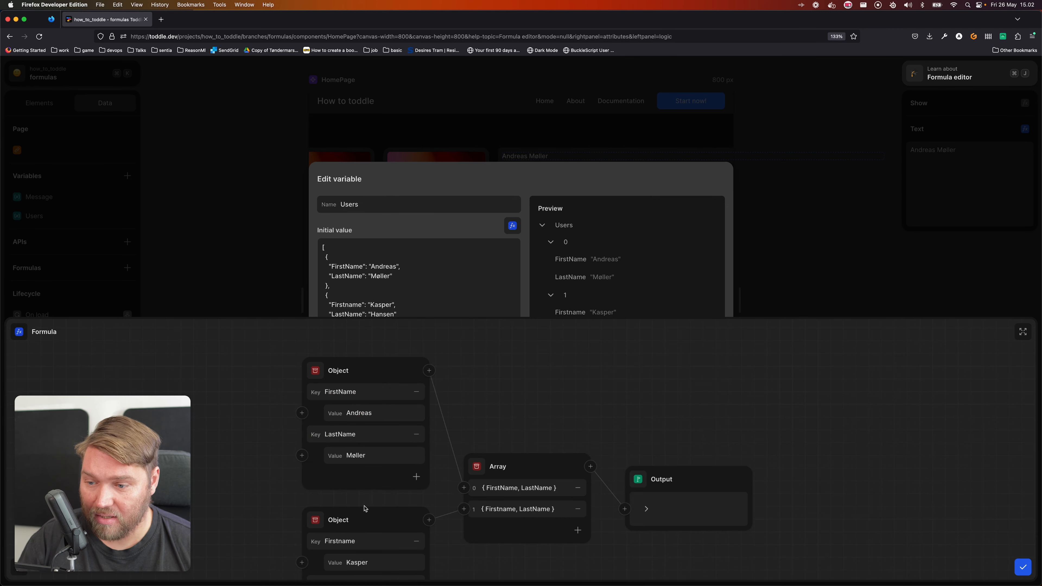
{"action": "left_click", "coordinate": [343, 542]}
{"action": "key", "text": "BackSpace"}
{"action": "type", "text": "N"}
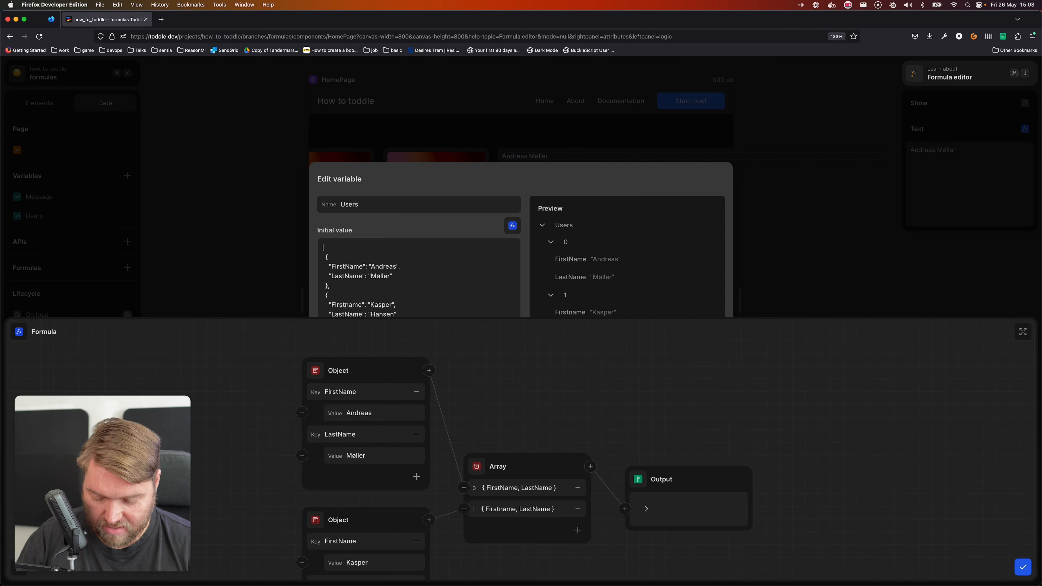
{"action": "key", "text": "Tab"}
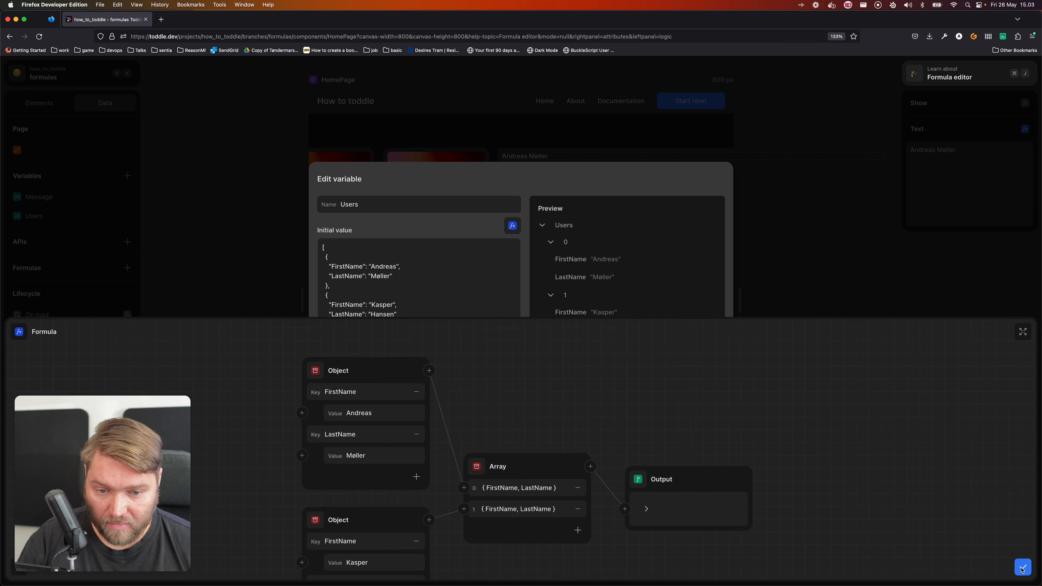
{"action": "left_click", "coordinate": [1022, 566]}
{"action": "left_click", "coordinate": [838, 319]}
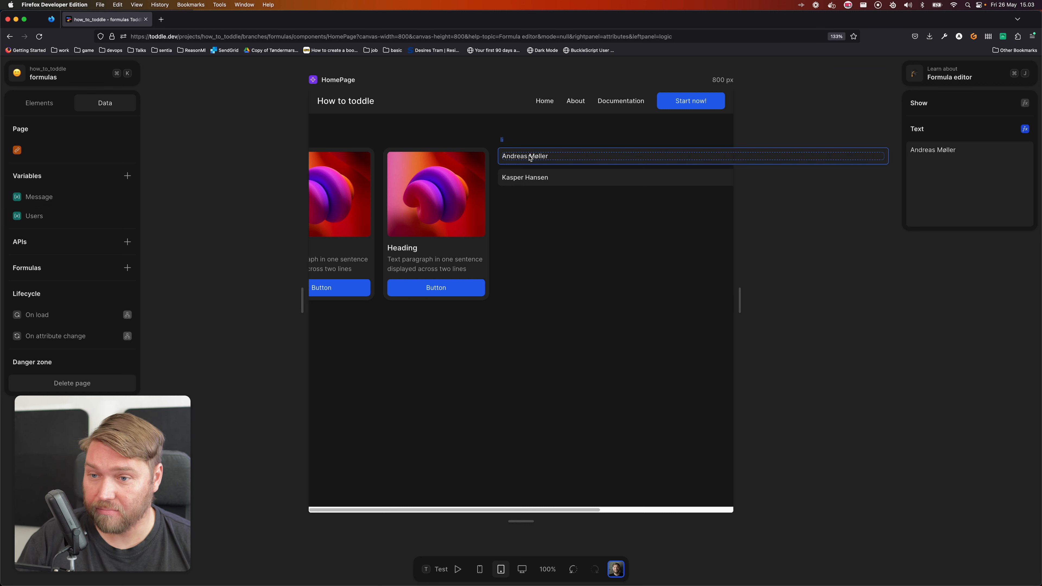
Try feeding item 0 of the Users variable into the second Concatenate argument of the list item's text formula
{"action": "left_click", "coordinate": [523, 162]}
{"action": "left_click", "coordinate": [522, 160]}
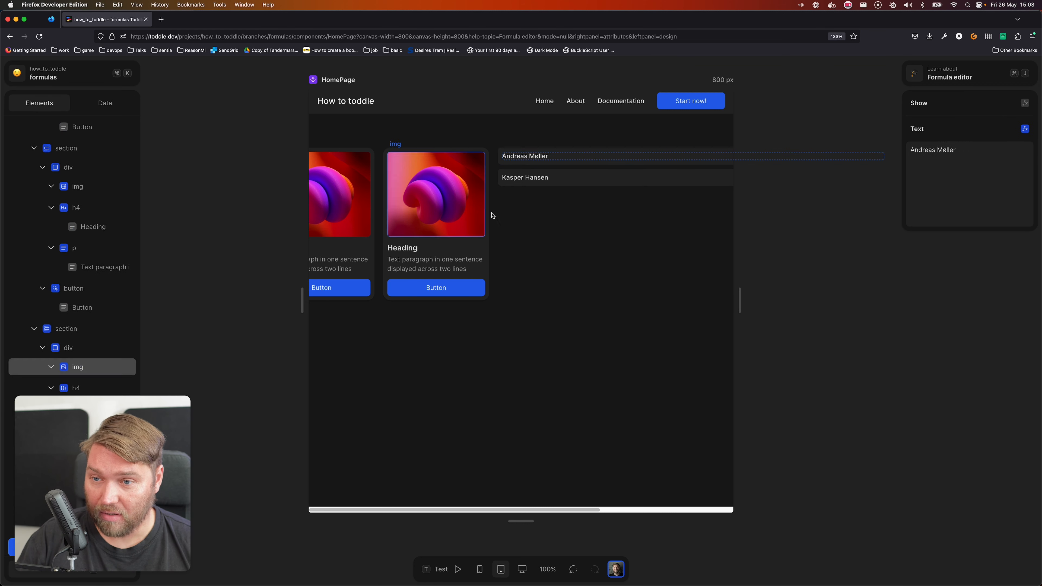
{"action": "left_click", "coordinate": [1025, 129]}
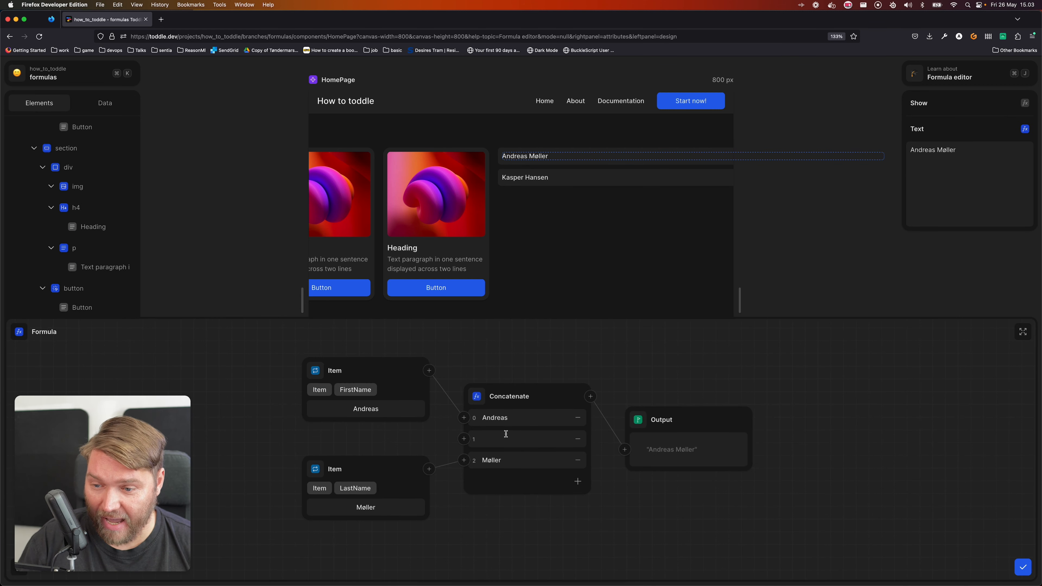
{"action": "left_click", "coordinate": [463, 439]}
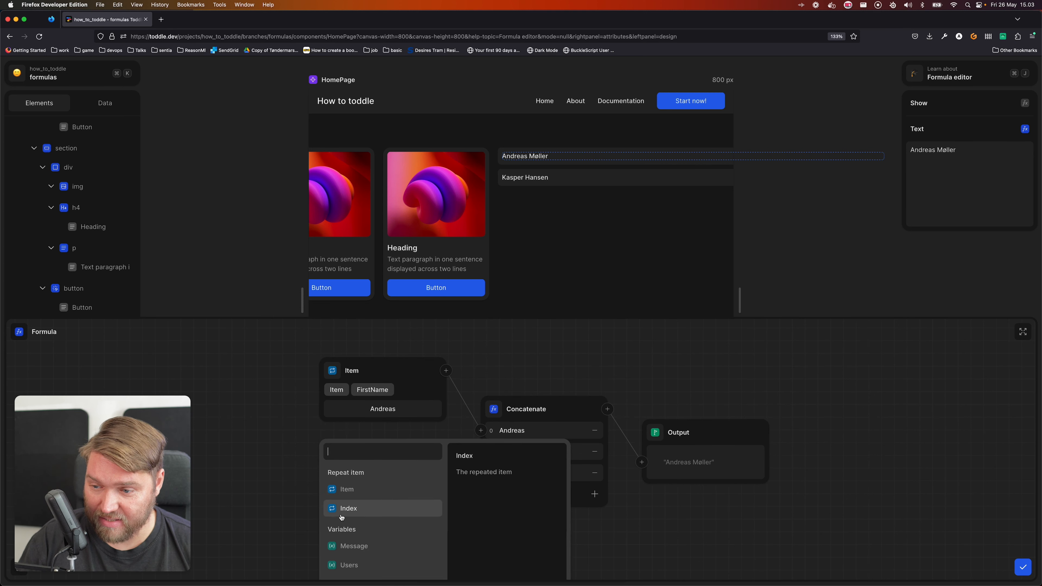
{"action": "scroll", "coordinate": [367, 533], "scroll_direction": "down", "scroll_amount": 2}
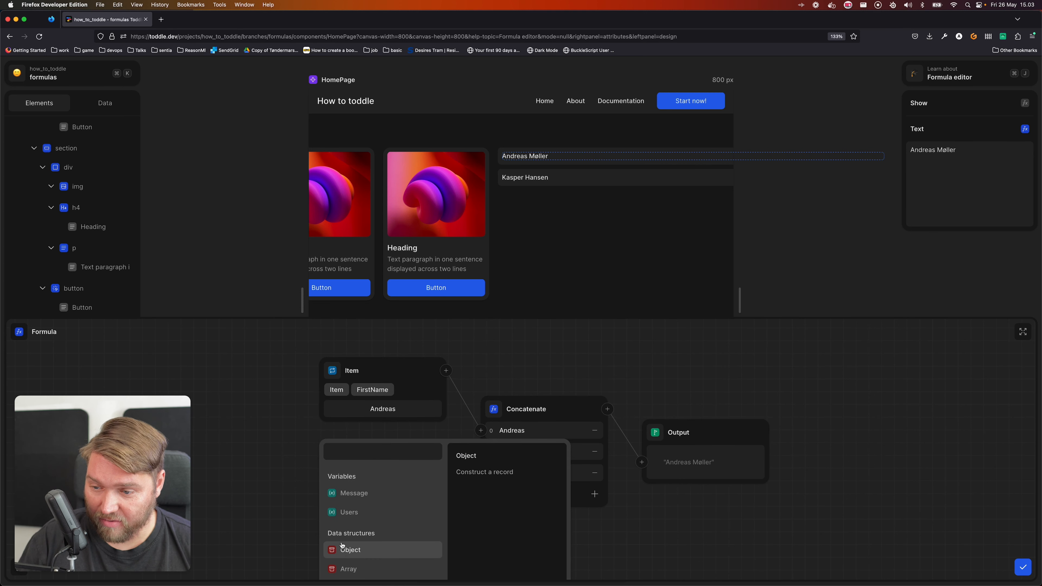
{"action": "left_click", "coordinate": [360, 512]}
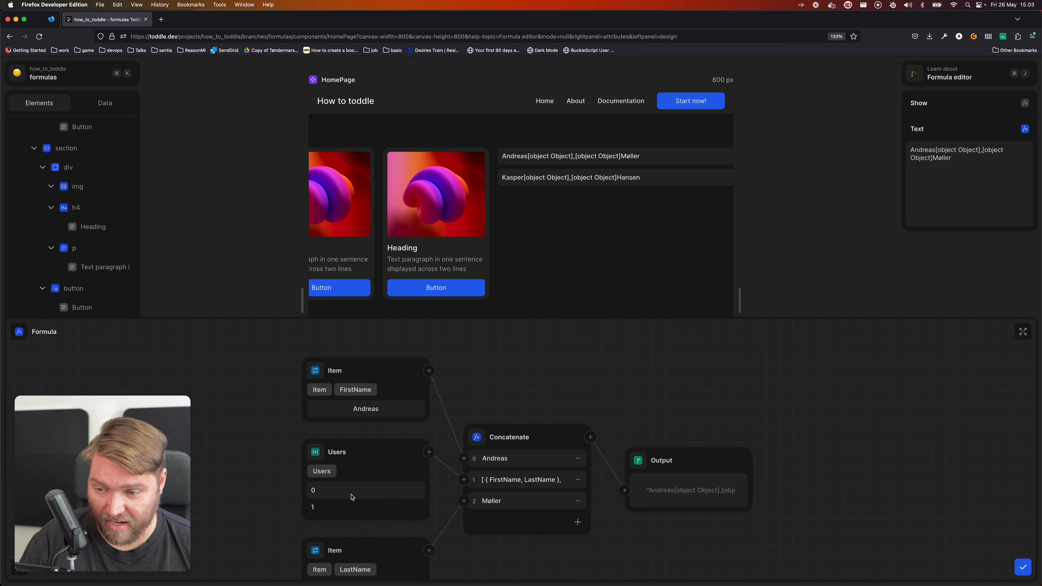
{"action": "left_click", "coordinate": [342, 490]}
{"action": "left_click", "coordinate": [563, 481]}
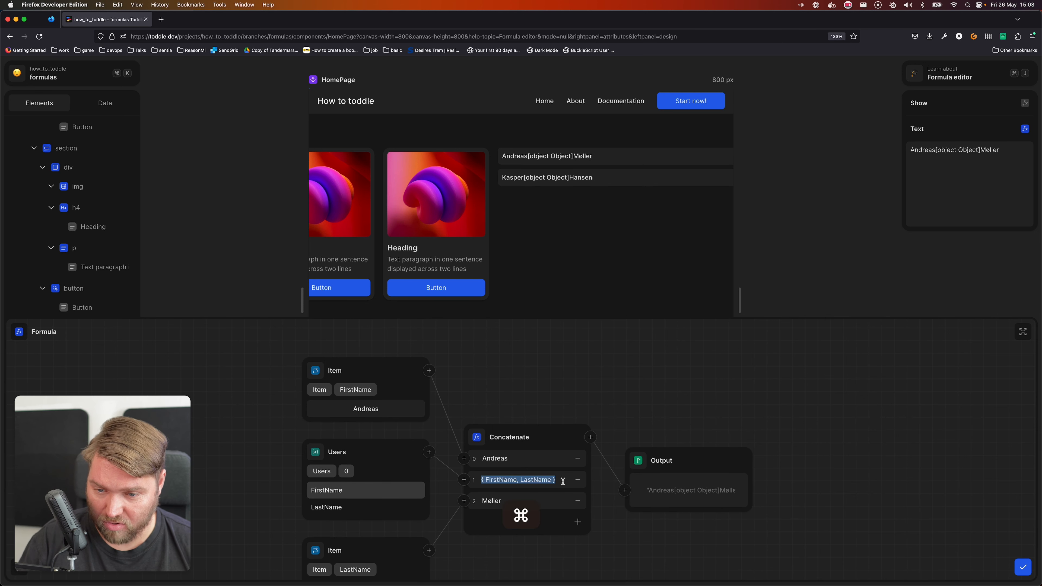
{"action": "key", "text": "super+BackSpace"}
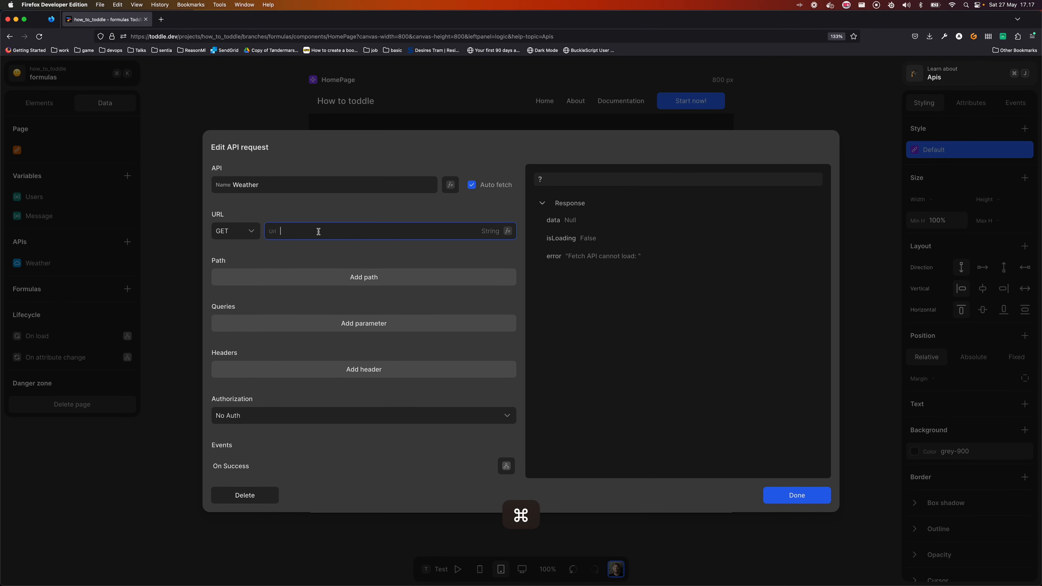
Paste the endpoint URL into the Weather API's GET request
{"action": "type", "text": "https://toddle.dev/_api/weather"}
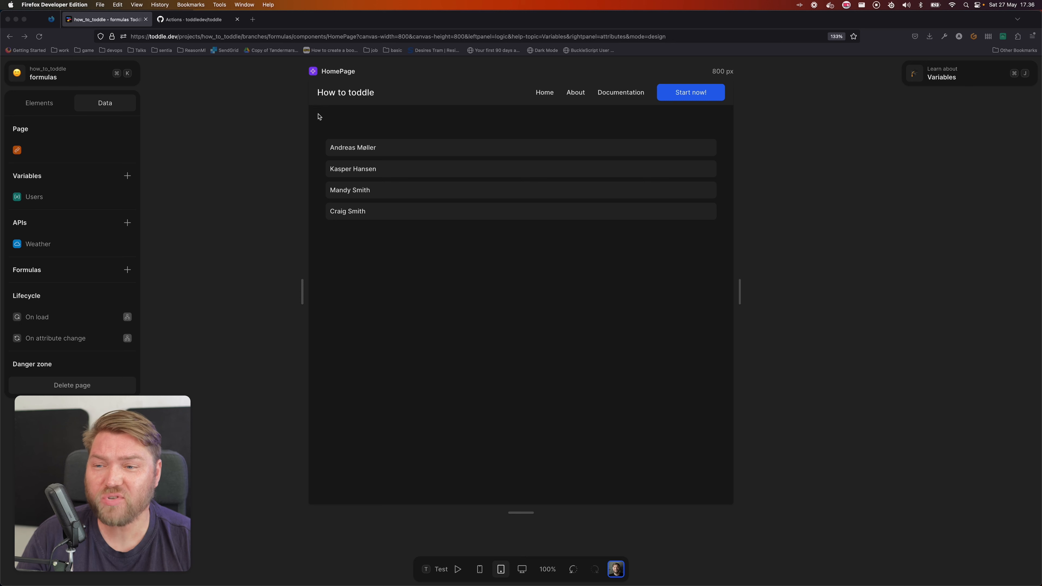
Add an Input element inside main and place it above the ul list in the element tree
{"action": "left_click", "coordinate": [41, 104]}
{"action": "left_click", "coordinate": [41, 104]}
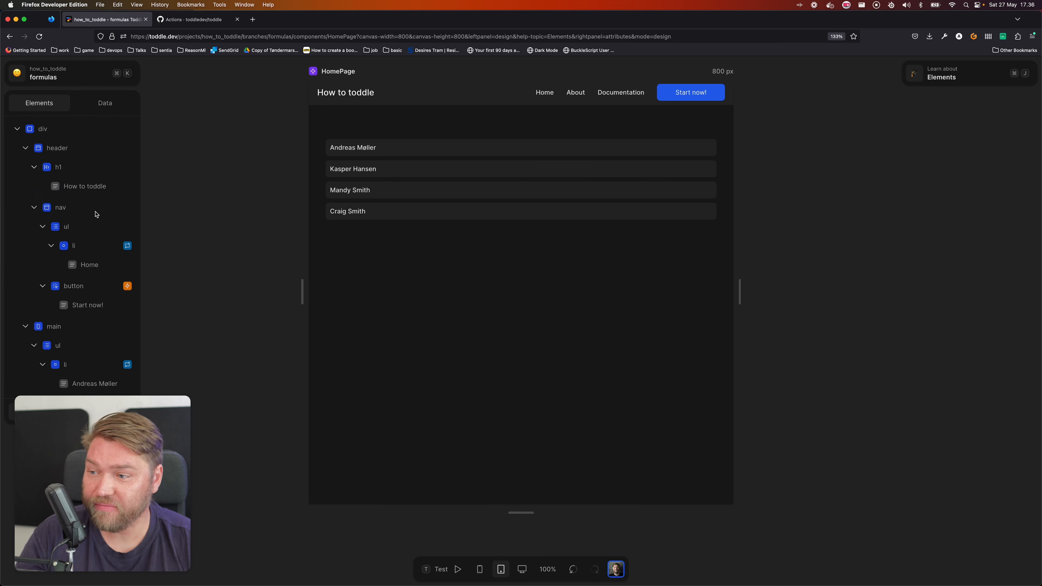
{"action": "left_click", "coordinate": [25, 147]}
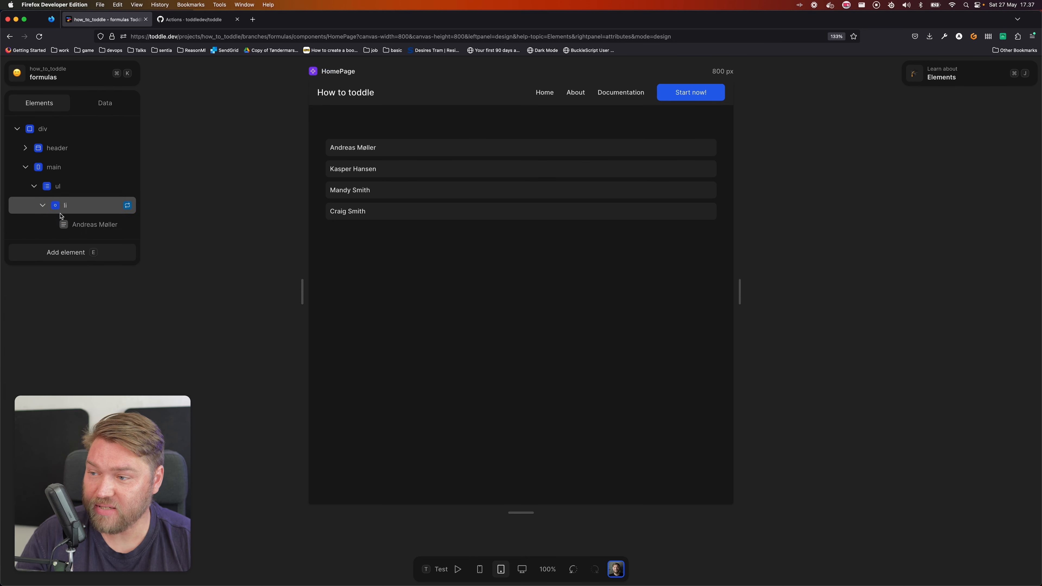
{"action": "left_click", "coordinate": [74, 175]}
{"action": "left_click", "coordinate": [103, 251]}
{"action": "type", "text": "input"}
{"action": "key", "text": "Return"}
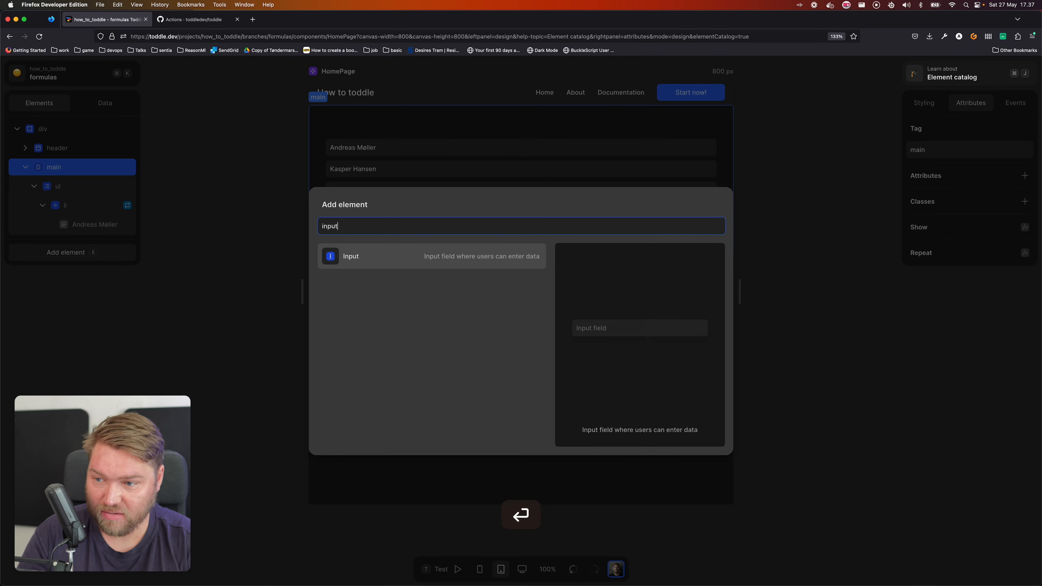
{"action": "left_click_drag", "start_coordinate": [82, 245], "coordinate": [80, 164]}
{"action": "left_click", "coordinate": [78, 168]}
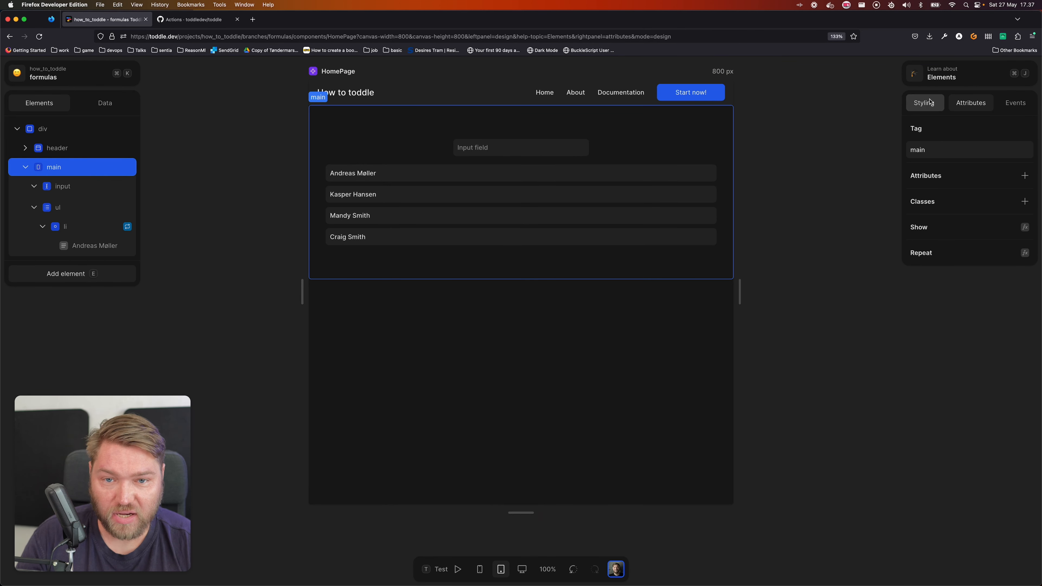
Clear the input element's fixed width so it is no longer constrained, and deselect it
{"action": "left_click", "coordinate": [500, 147]}
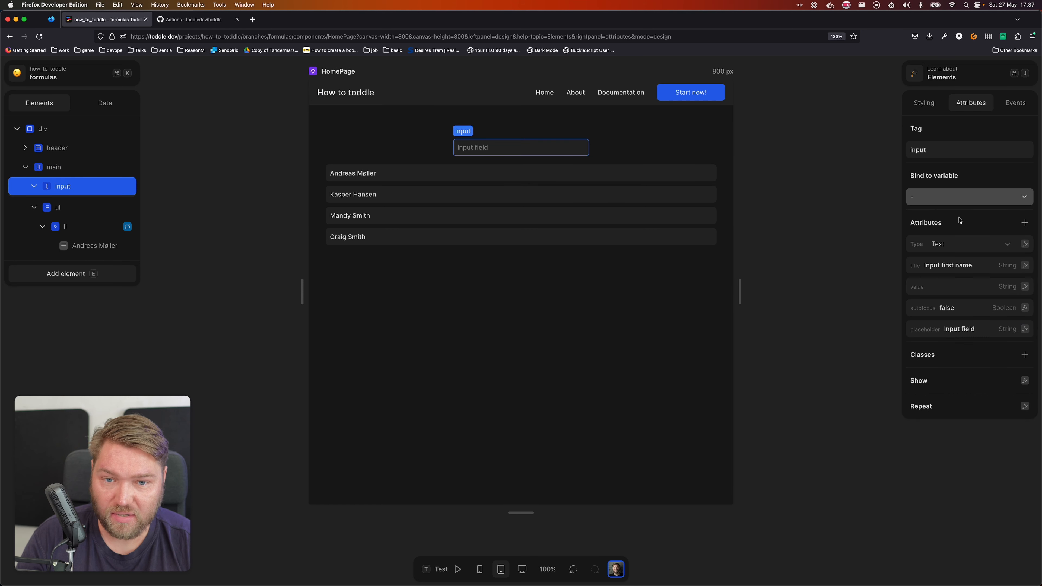
{"action": "left_click", "coordinate": [924, 102]}
{"action": "left_click", "coordinate": [946, 222]}
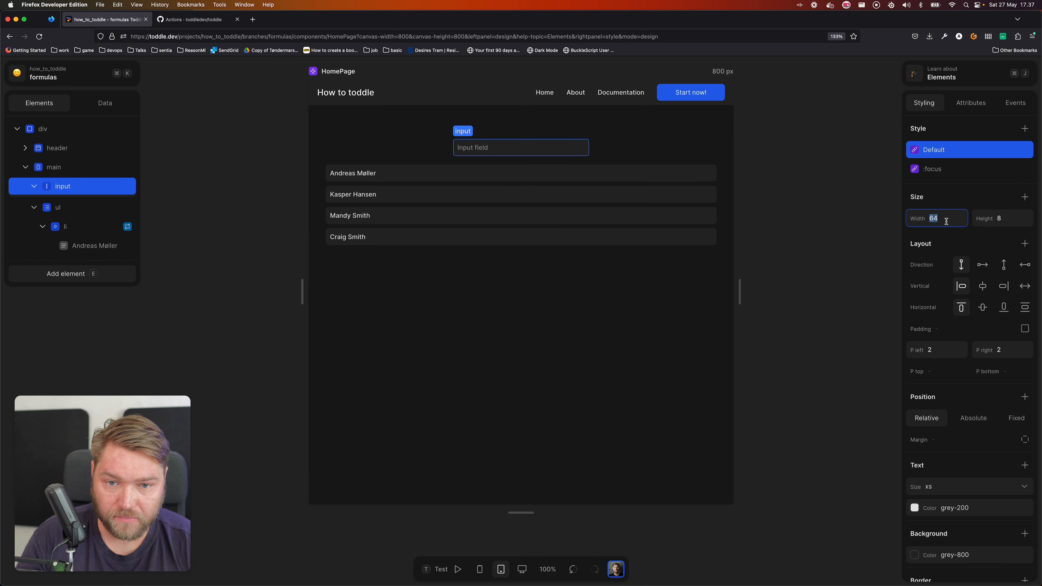
{"action": "key", "text": "BackSpace"}
{"action": "left_click", "coordinate": [433, 372]}
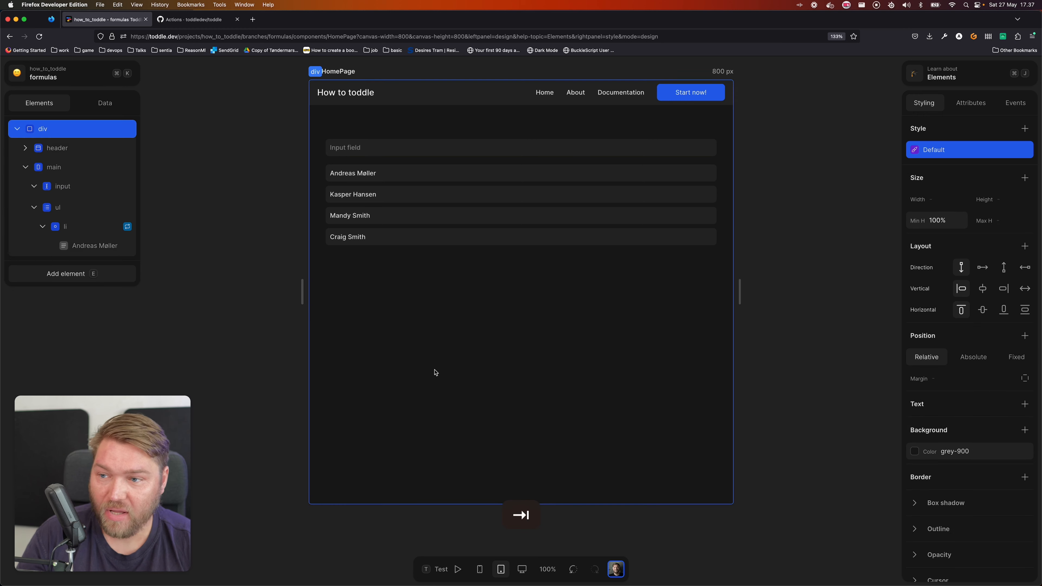
Create a page variable named Search with an empty string as its initial value
{"action": "left_click", "coordinate": [105, 103]}
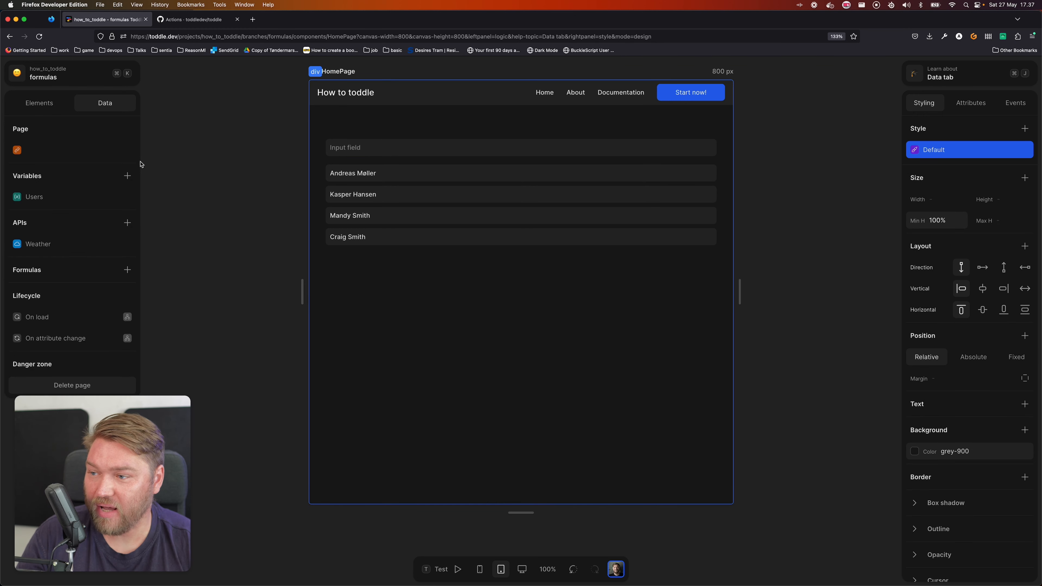
{"action": "left_click", "coordinate": [127, 176]}
{"action": "type", "text": "Sear"}
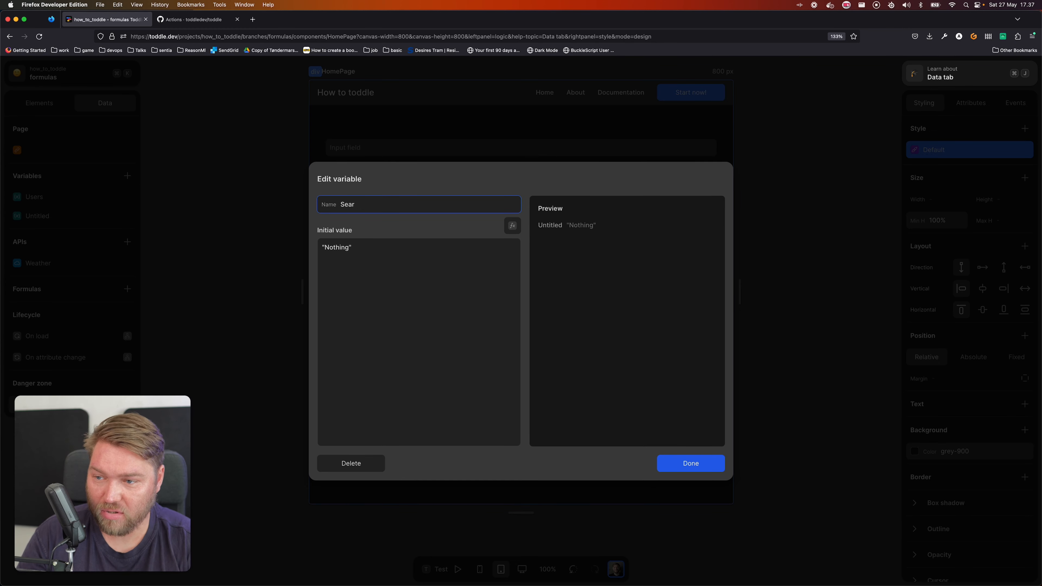
{"action": "key", "text": "Tab"}
{"action": "key", "text": "BackSpace"}
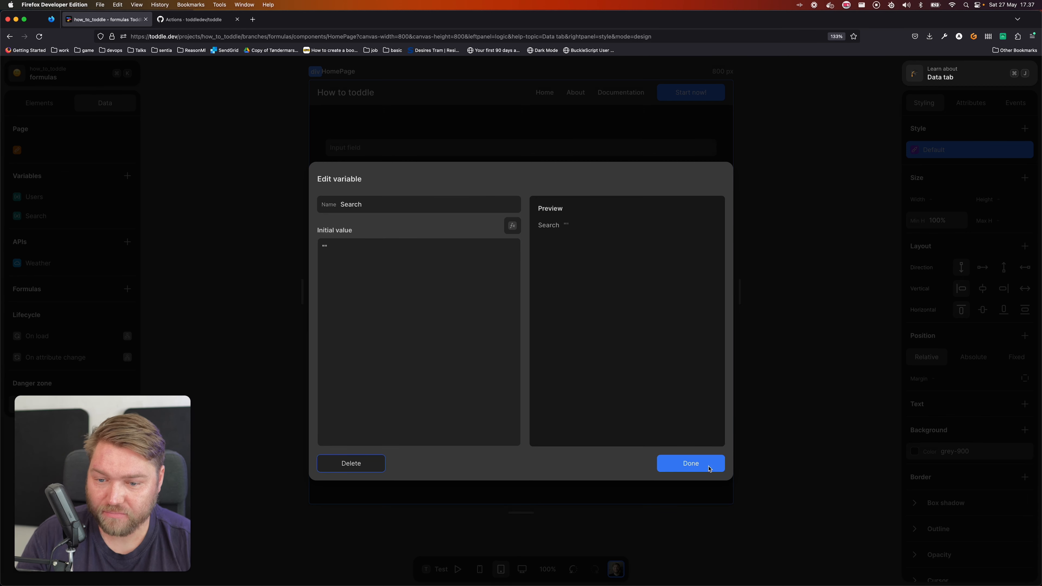
{"action": "left_click", "coordinate": [660, 463]}
Bind the input element to the Search variable
{"action": "left_click", "coordinate": [39, 102]}
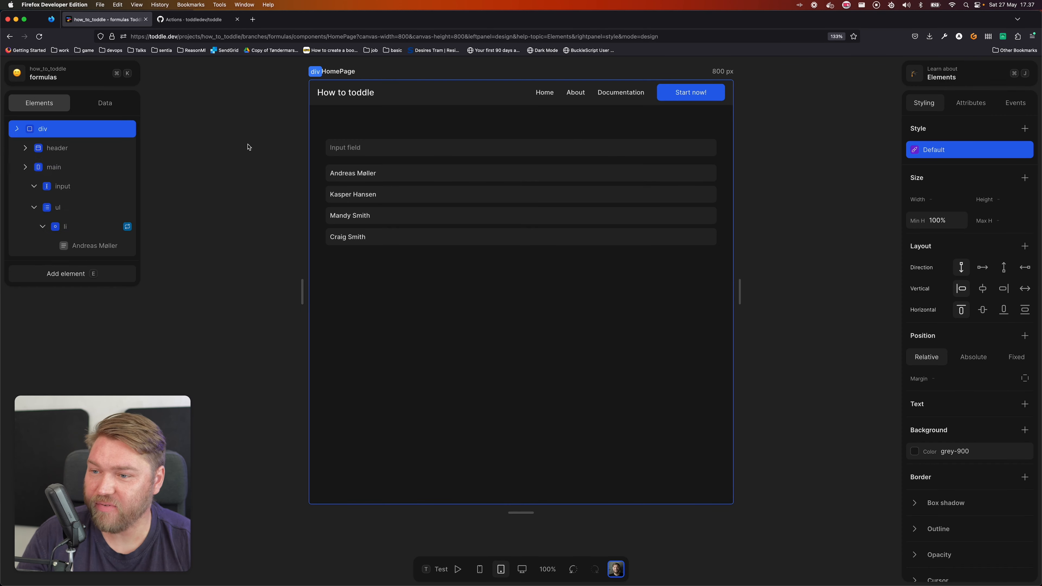
{"action": "left_click", "coordinate": [434, 154]}
{"action": "left_click", "coordinate": [970, 102]}
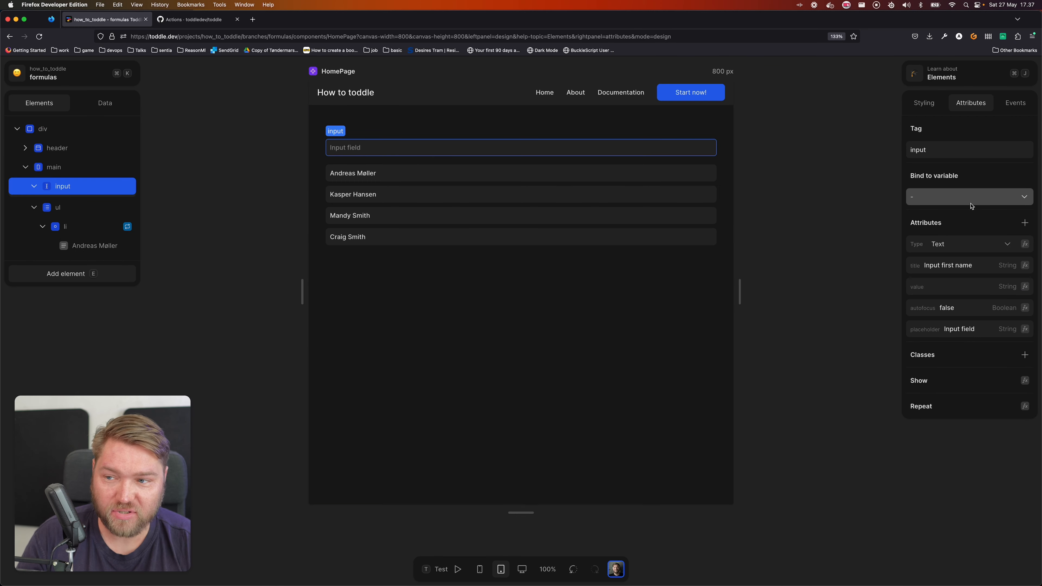
{"action": "left_click", "coordinate": [1006, 199]}
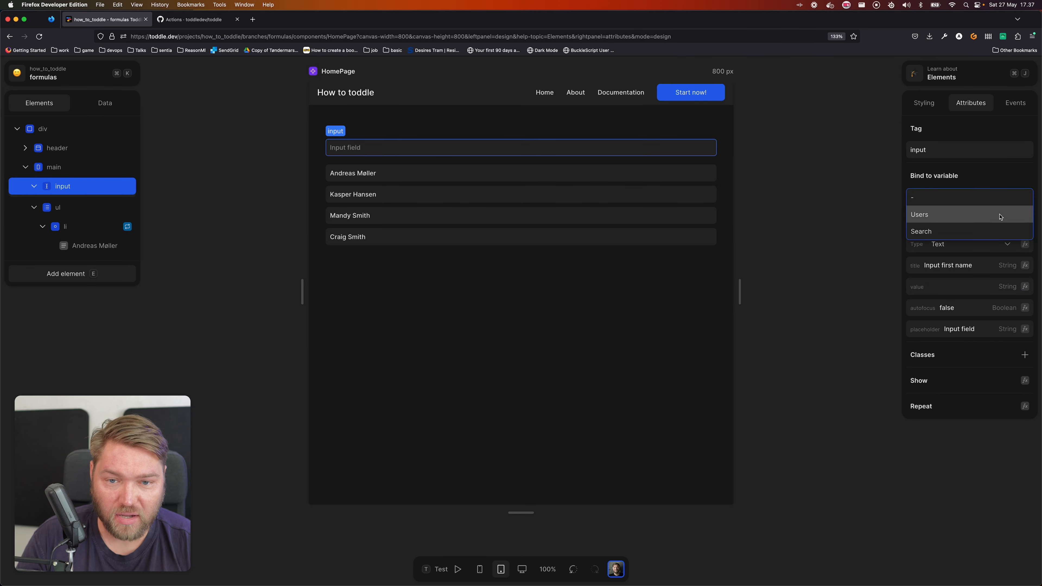
{"action": "left_click", "coordinate": [967, 231]}
{"action": "left_click", "coordinate": [535, 339]}
{"action": "left_click", "coordinate": [405, 149]}
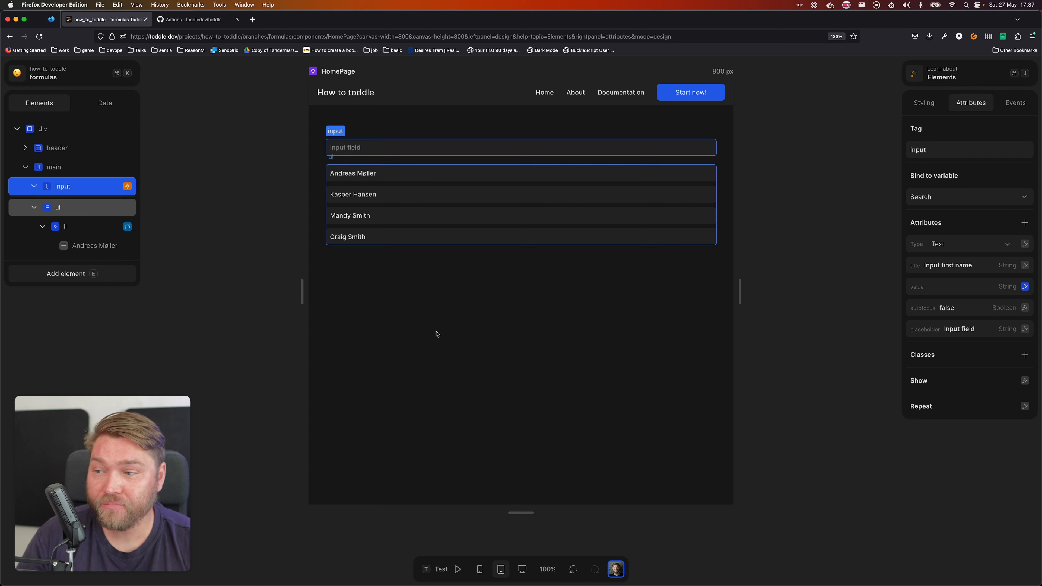
{"action": "left_click", "coordinate": [425, 332]}
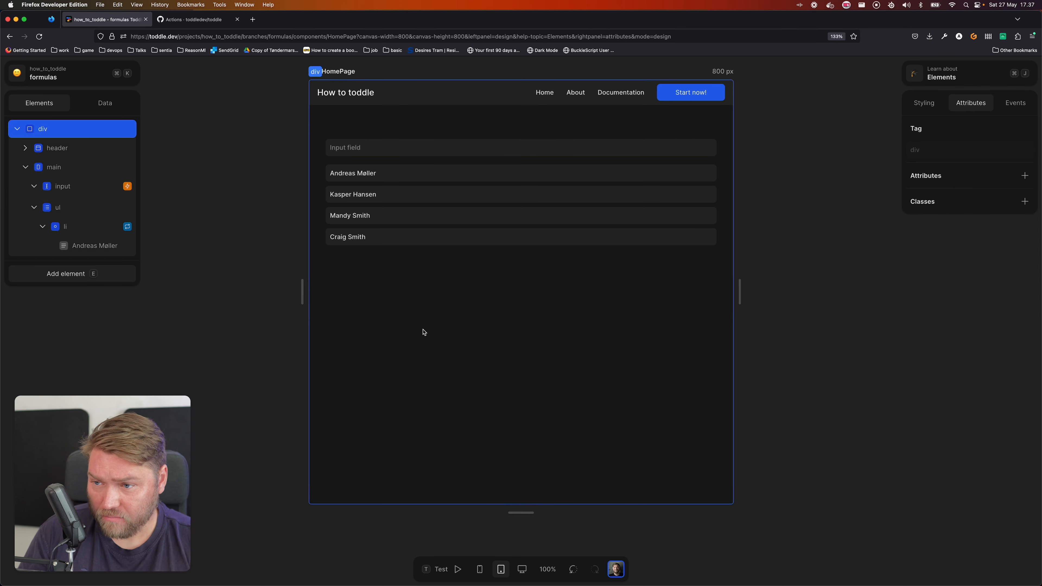
Enter "and" in the input field in test mode, return to design mode, and check the Search variable's preview value
{"action": "left_click", "coordinate": [401, 149]}
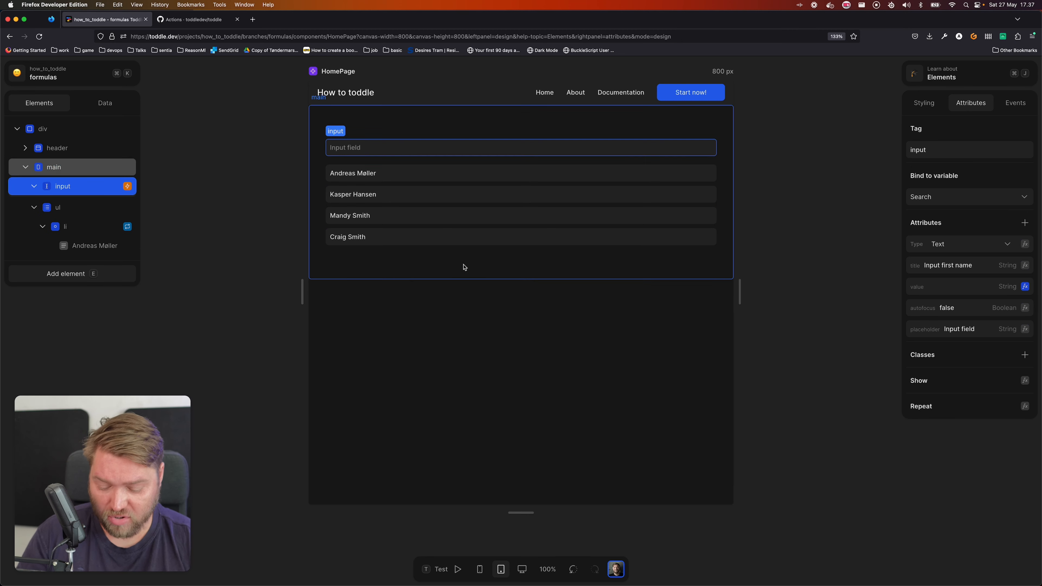
{"action": "key", "text": "t"}
{"action": "left_click", "coordinate": [411, 149]}
{"action": "type", "text": "and"}
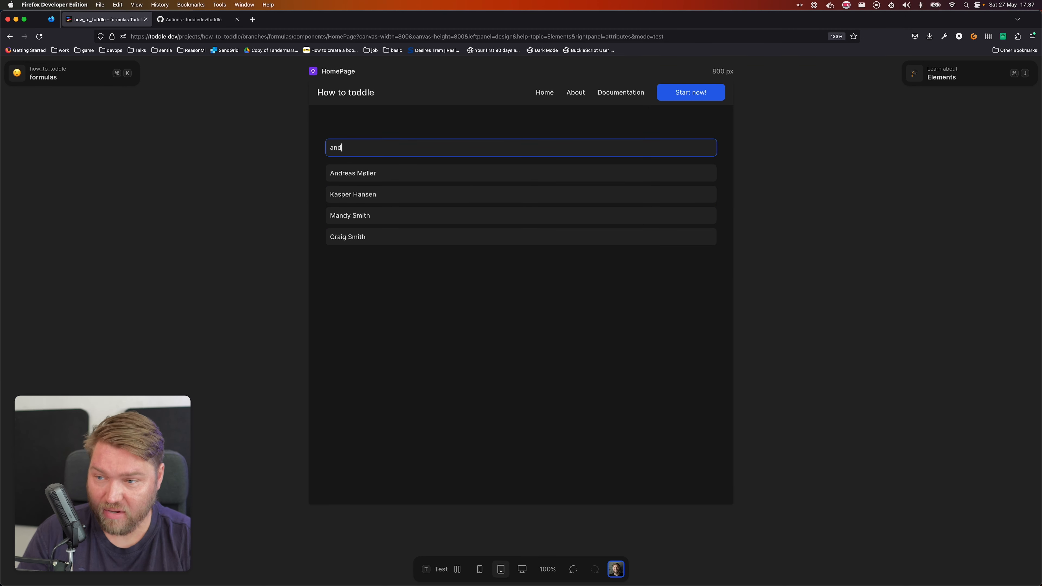
{"action": "left_click", "coordinate": [482, 432]}
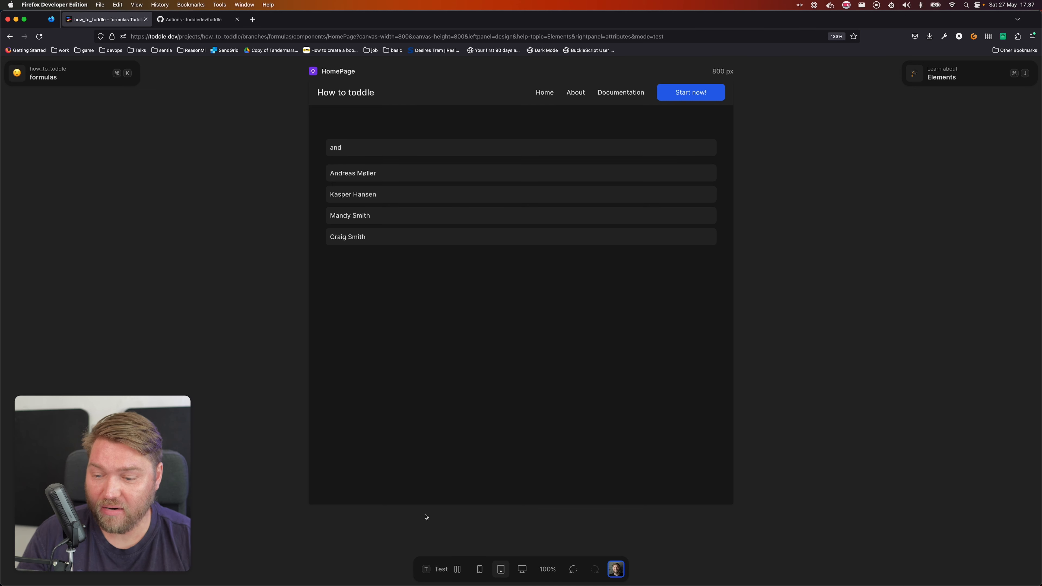
{"action": "left_click", "coordinate": [441, 569]}
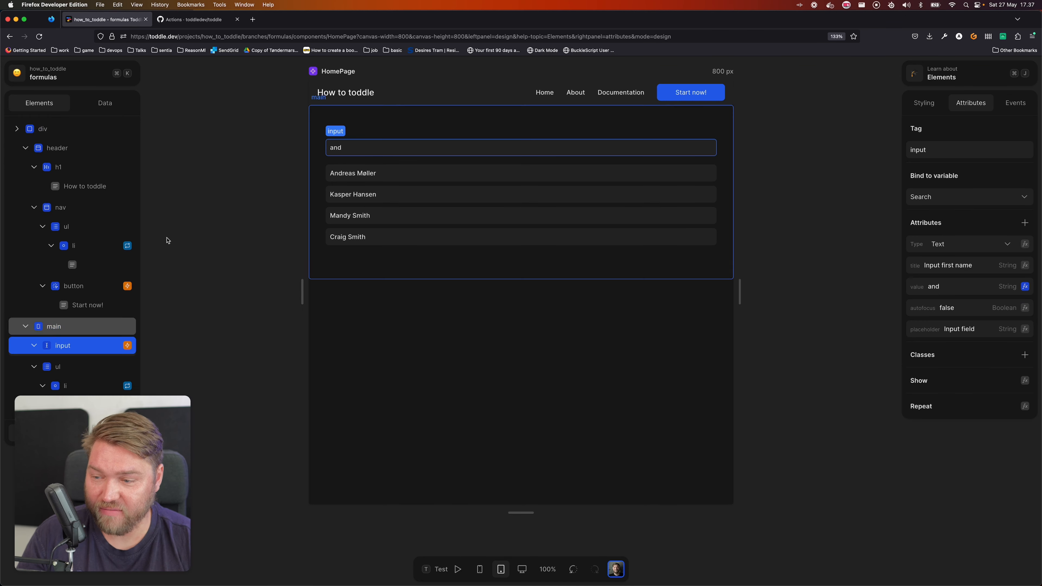
{"action": "left_click", "coordinate": [105, 104]}
{"action": "left_click", "coordinate": [36, 216]}
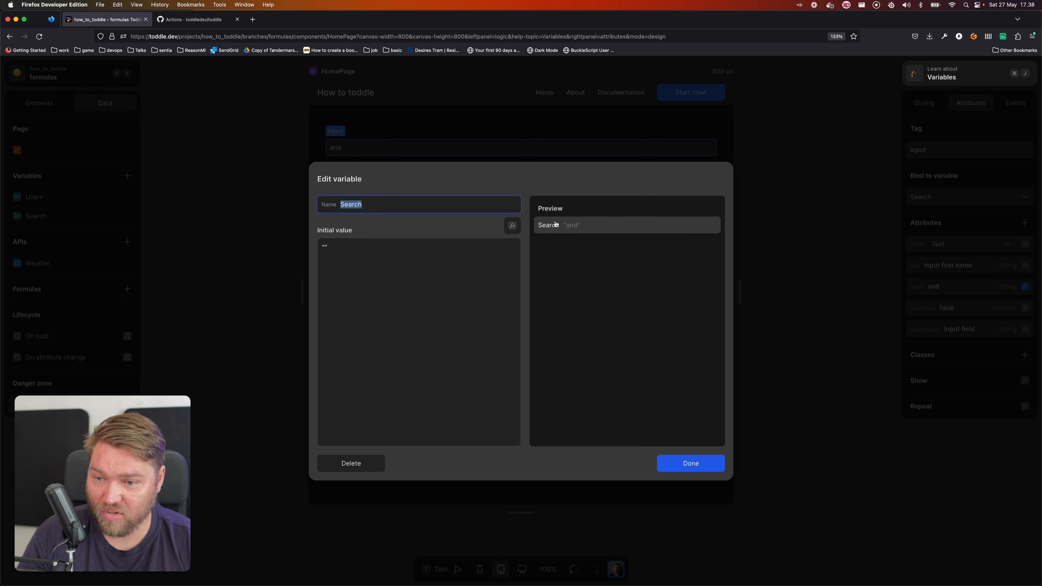
{"action": "left_click", "coordinate": [716, 460]}
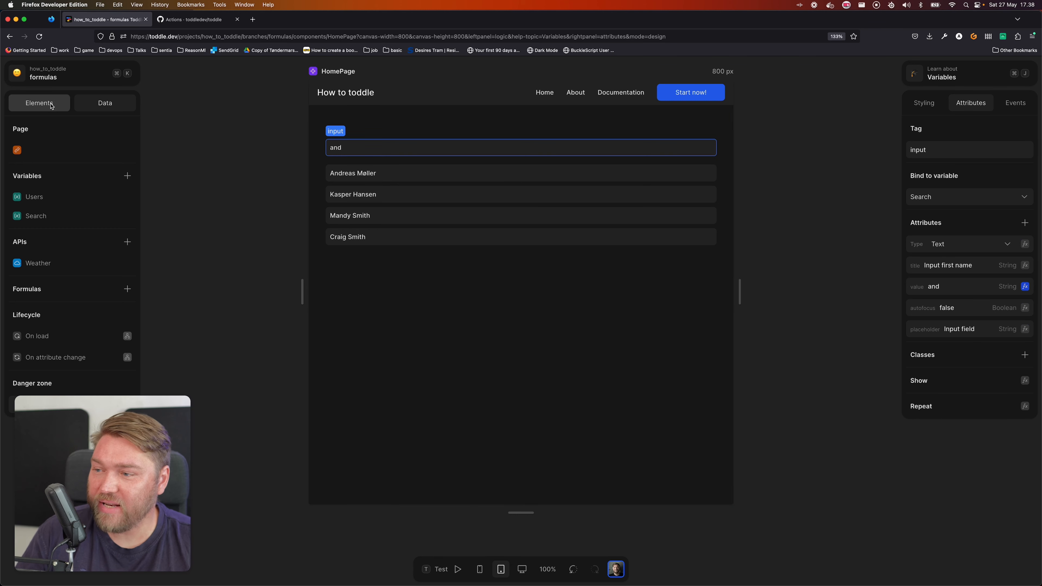
Insert a Filter formula between Users and the output in the user list item's Repeat formula, and inspect the output items
{"action": "left_click", "coordinate": [39, 103]}
{"action": "left_click", "coordinate": [423, 173]}
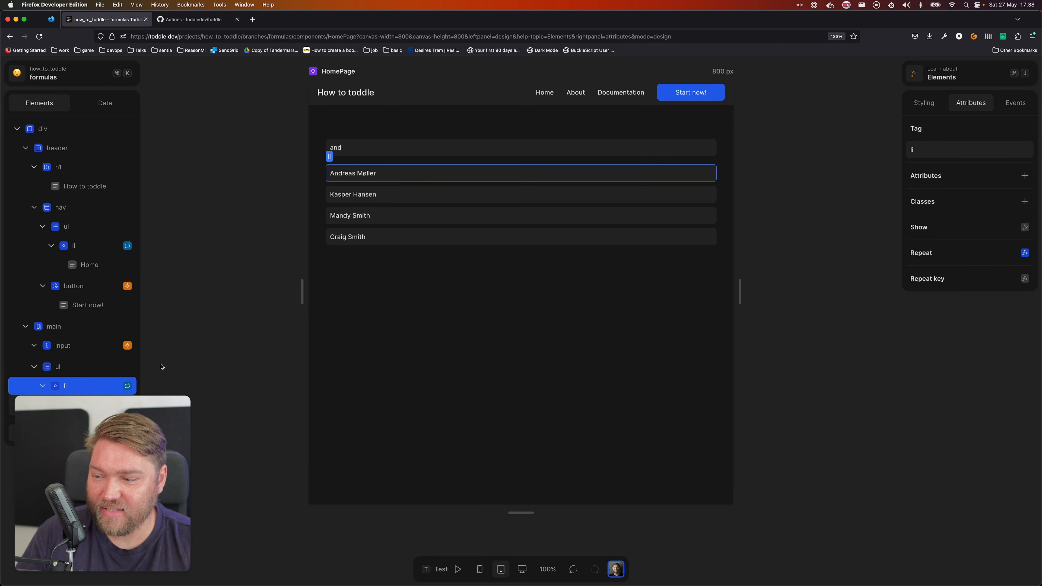
{"action": "left_click", "coordinate": [1025, 253]}
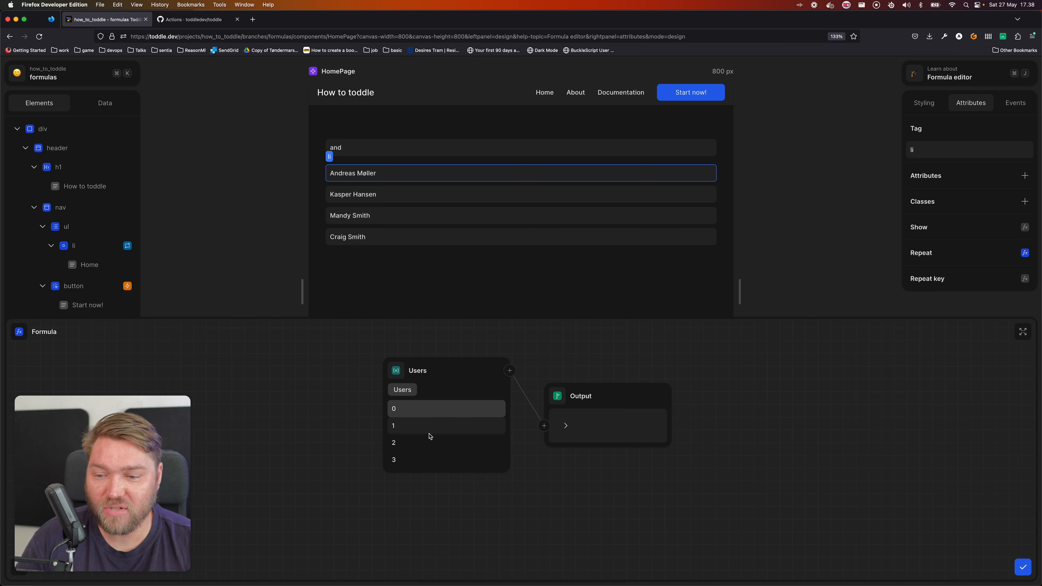
{"action": "left_click", "coordinate": [509, 371]}
{"action": "type", "text": "fil"}
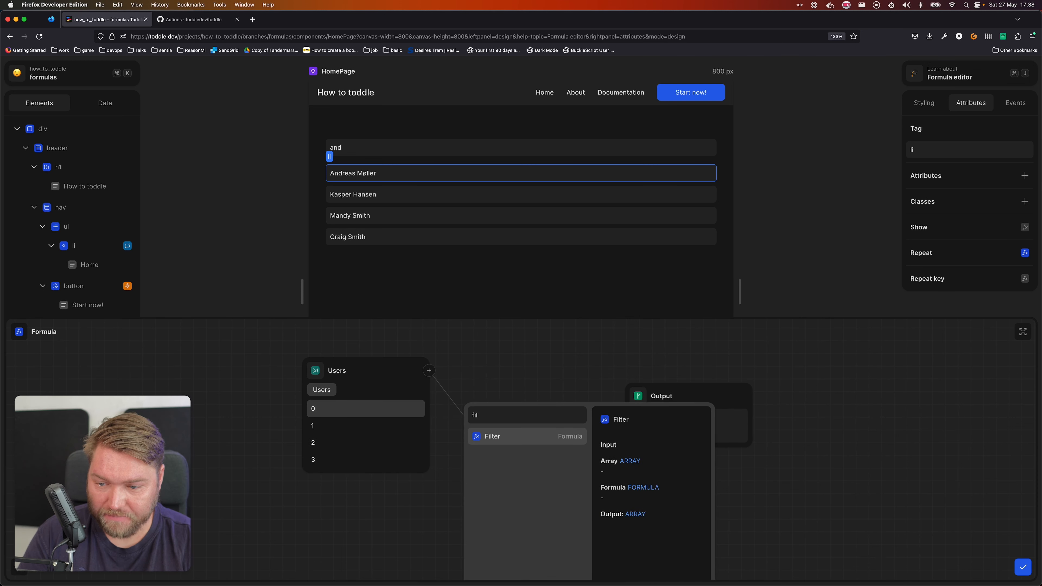
{"action": "key", "text": "Return"}
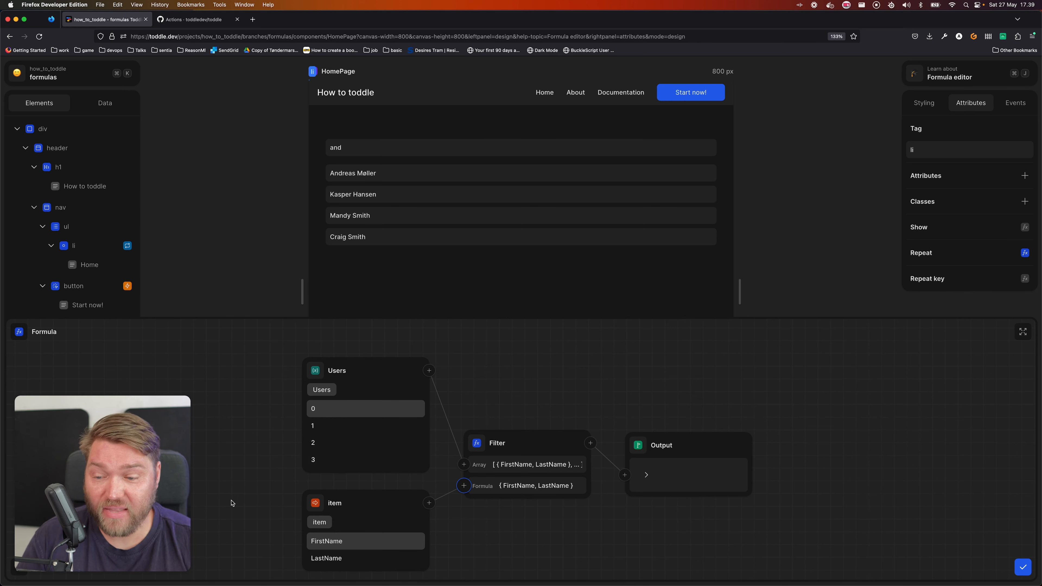
{"action": "left_click", "coordinate": [646, 476]}
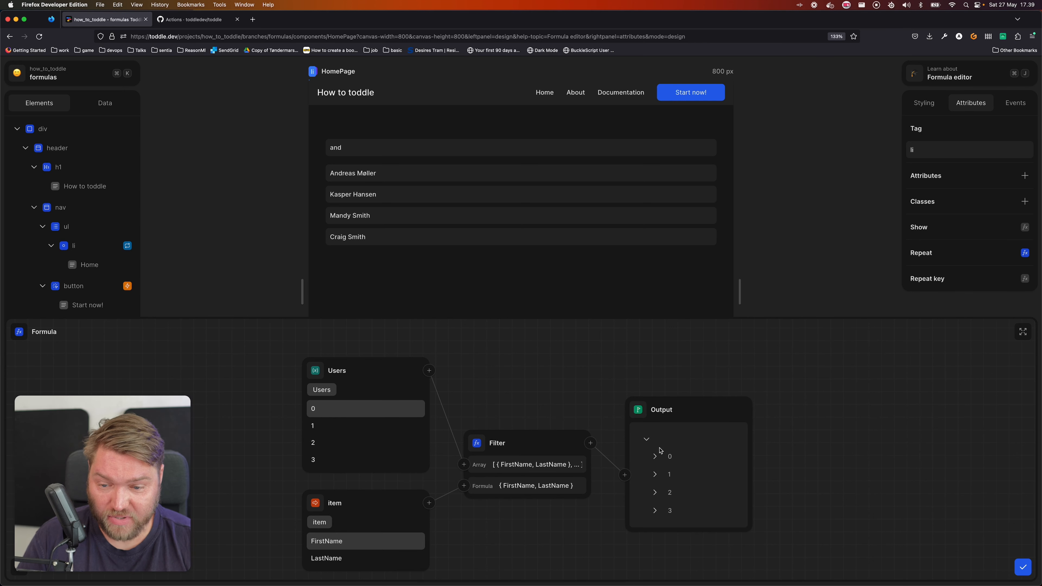
{"action": "left_click", "coordinate": [656, 455]}
{"action": "left_click", "coordinate": [656, 438]}
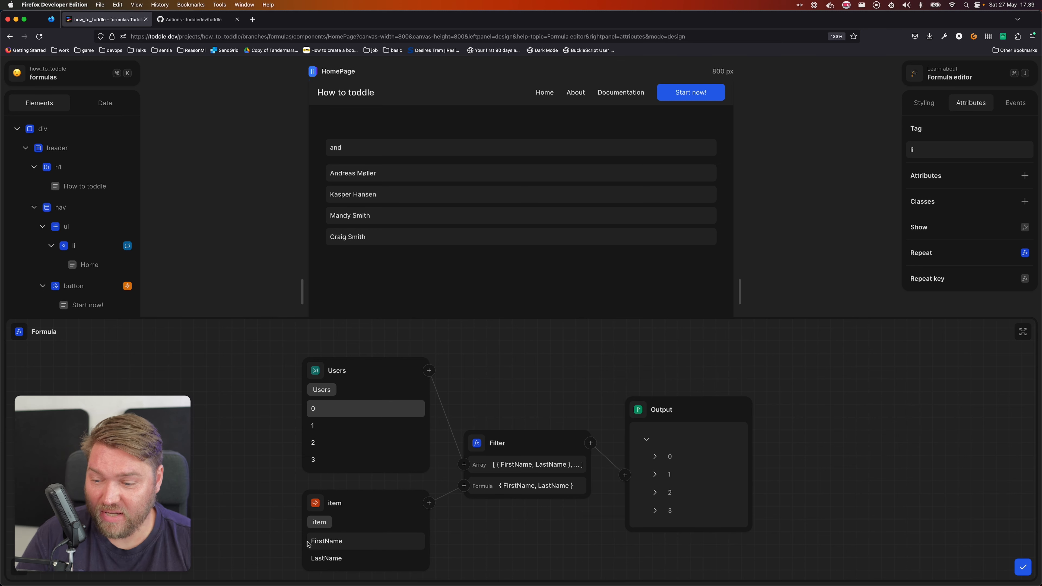
Select FirstName on the Filter's item argument and pass it through an Includes formula
{"action": "left_click", "coordinate": [345, 541]}
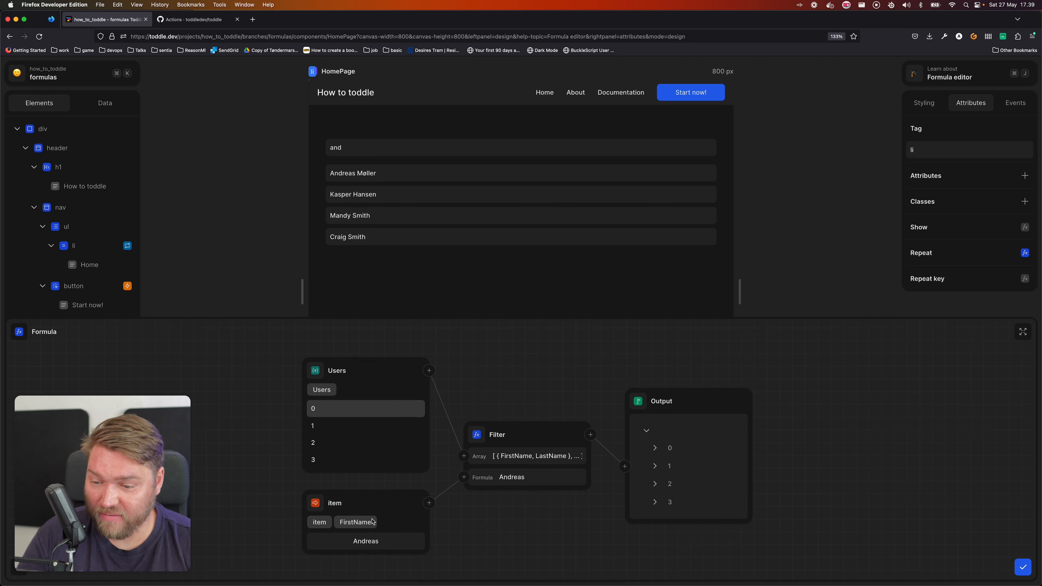
{"action": "left_click", "coordinate": [429, 502]}
{"action": "type", "text": "inclu"}
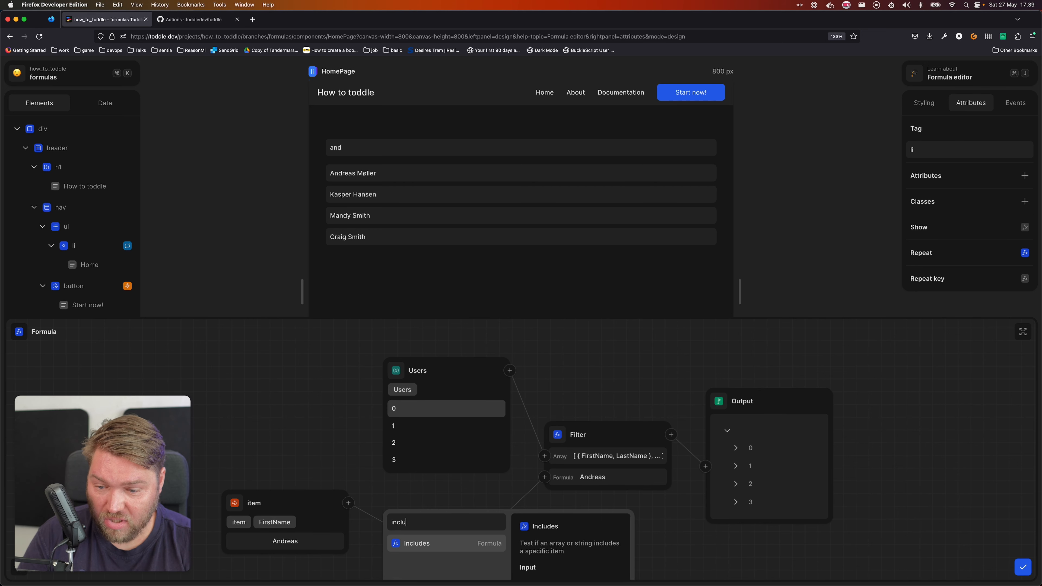
{"action": "key", "text": "Return"}
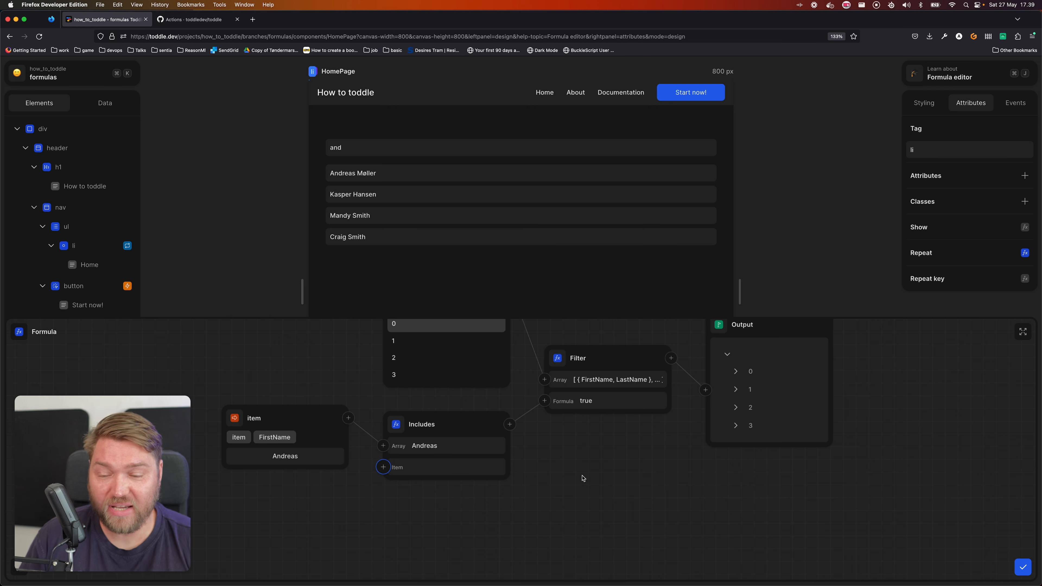
Connect the Search variable to the Includes formula's Item argument and expand the first filtered output entry
{"action": "left_click", "coordinate": [383, 467]}
{"action": "type", "text": "sea"}
{"action": "key", "text": "Return"}
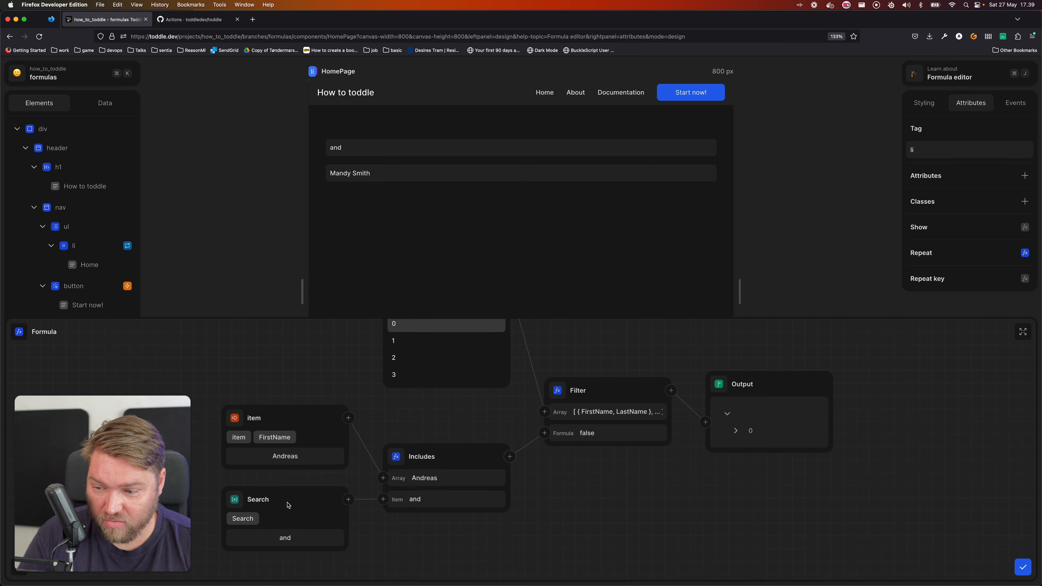
{"action": "left_click", "coordinate": [735, 431]}
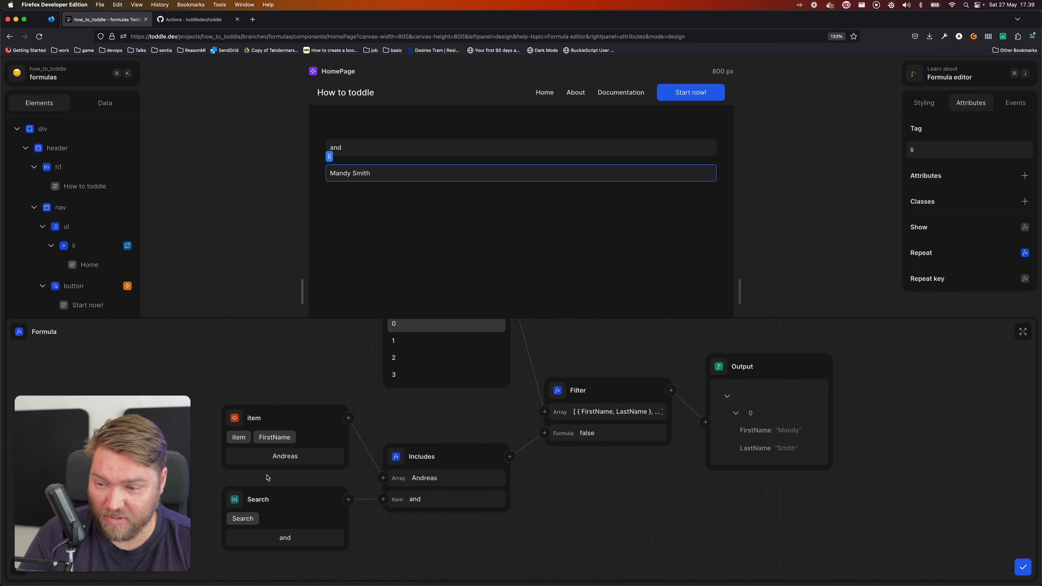
Insert a Lower case formula between the item's FirstName and Includes, and expand the second output entry
{"action": "left_click", "coordinate": [351, 419]}
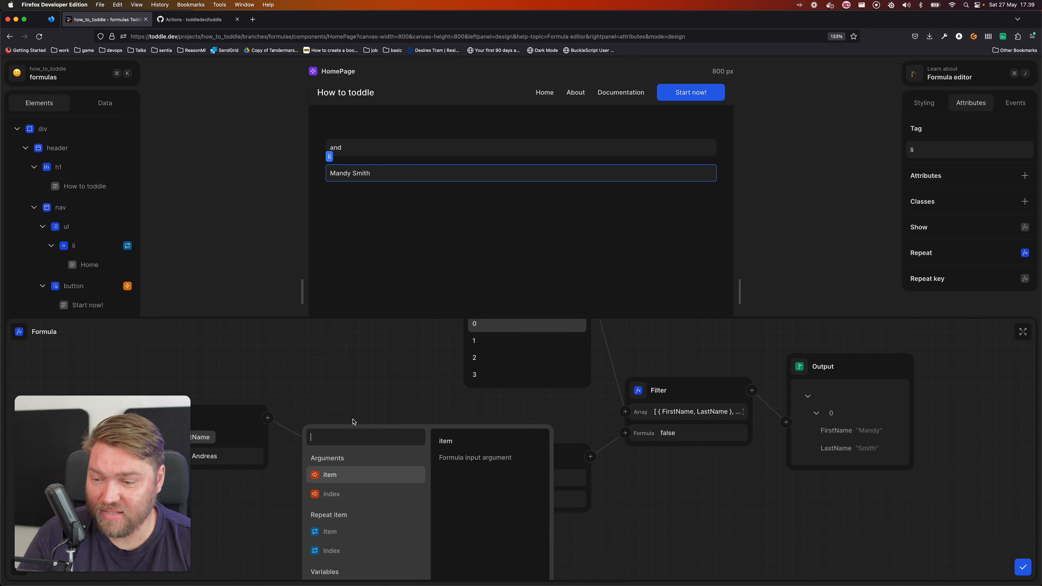
{"action": "type", "text": "lower"}
{"action": "key", "text": "Return"}
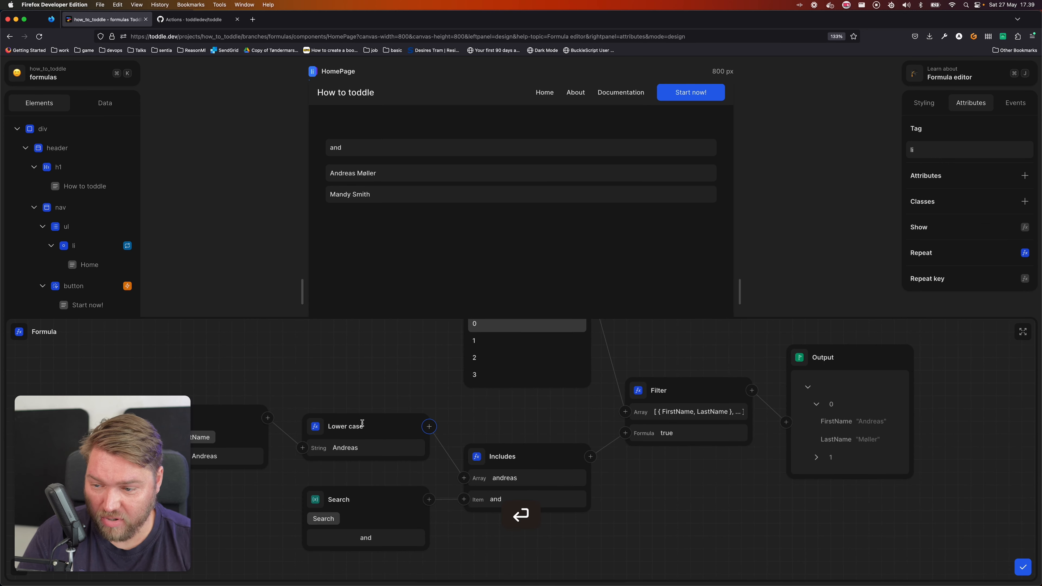
{"action": "left_click", "coordinate": [854, 457]}
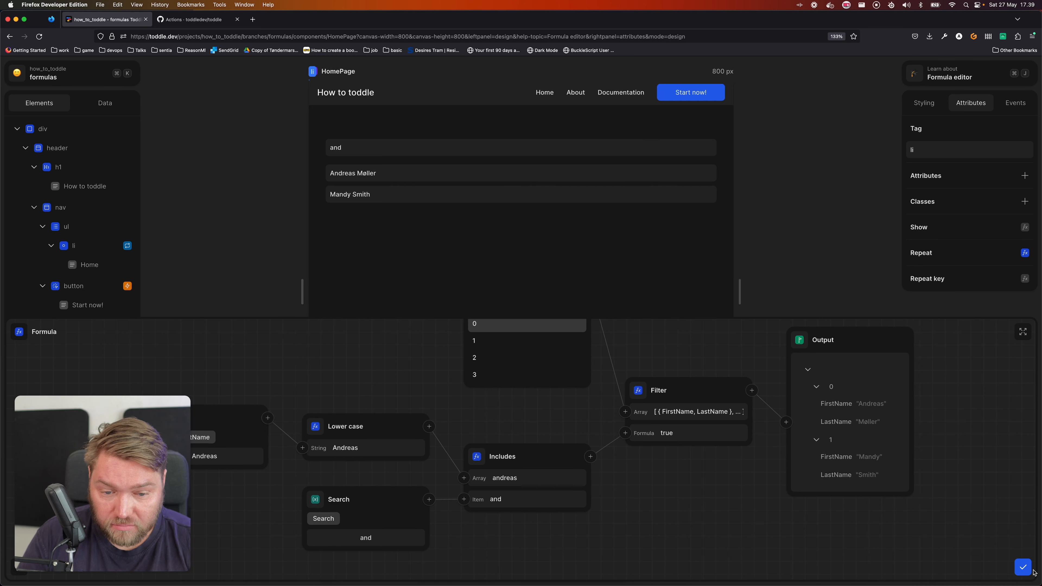
Save the list item's Repeat formula, then clear the search field in test mode
{"action": "left_click", "coordinate": [1022, 567]}
{"action": "left_click", "coordinate": [465, 396]}
{"action": "left_click", "coordinate": [439, 569]}
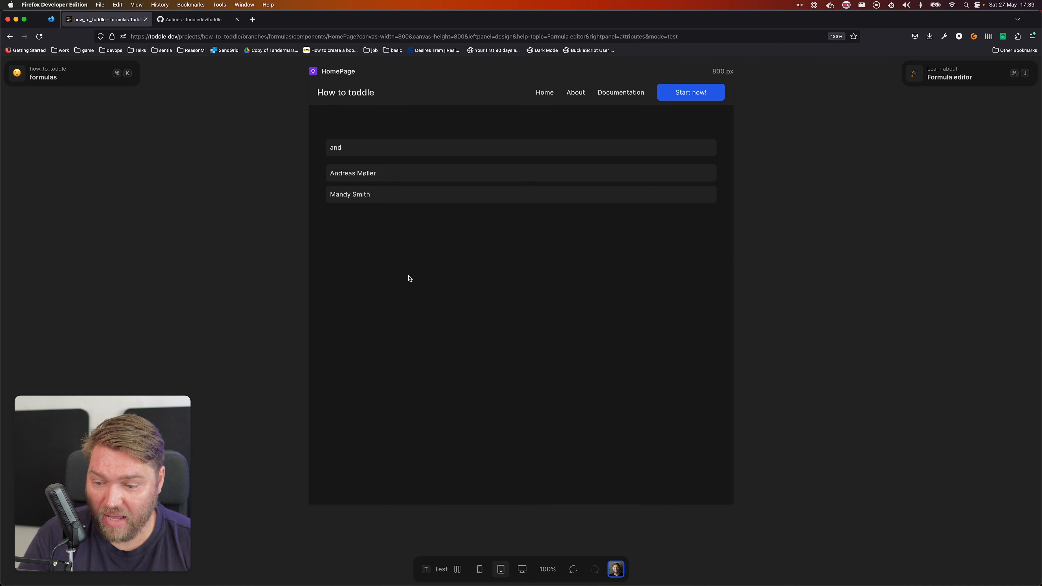
{"action": "left_click", "coordinate": [382, 147]}
{"action": "key", "text": "super+BackSpace"}
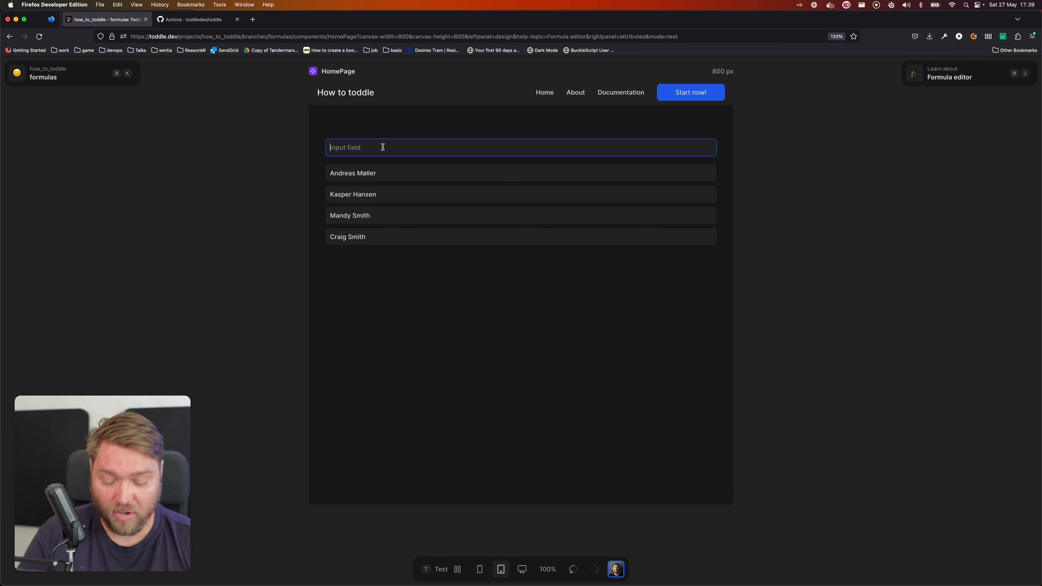
Test the list filter by searching for "a", "and" and "r", clearing the search field between entries and at the end
{"action": "type", "text": "as"}
{"action": "key", "text": "super+BackSpace"}
{"action": "type", "text": "a"}
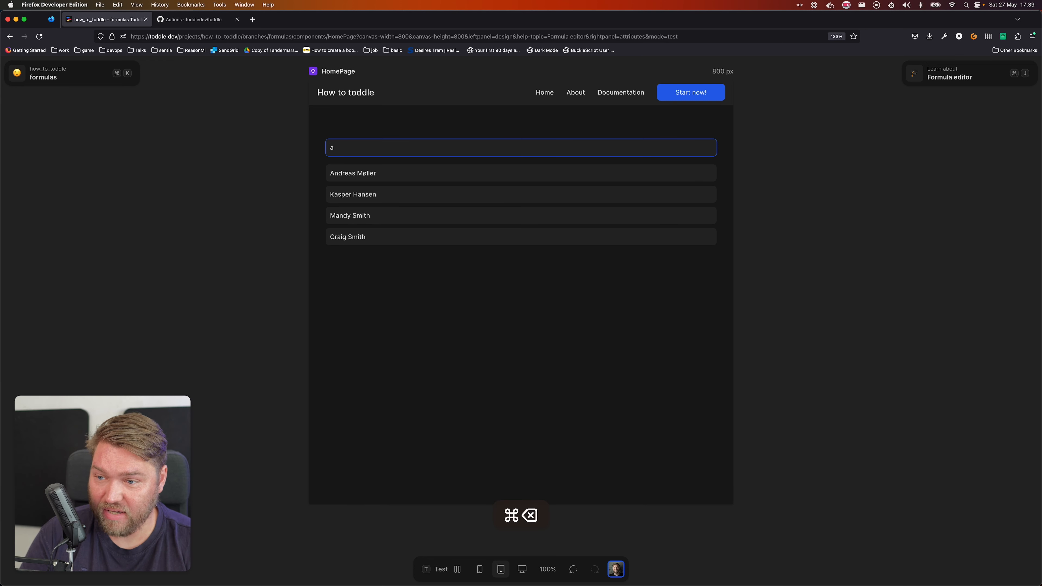
{"action": "type", "text": "nd"}
{"action": "key", "text": "BackSpace"}
{"action": "key", "text": "BackSpace"}
{"action": "key", "text": "BackSpace"}
{"action": "type", "text": "ra"}
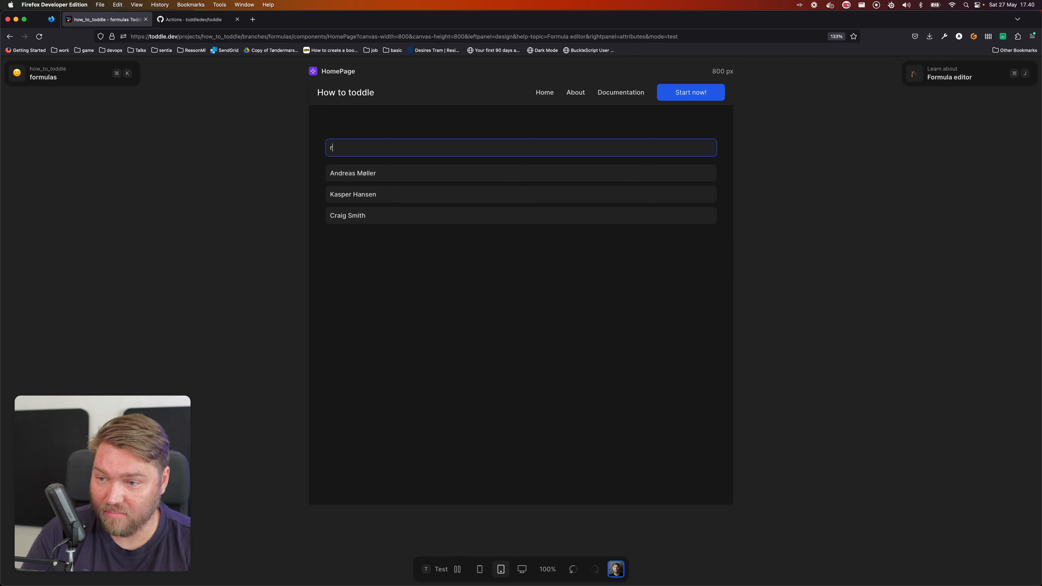
{"action": "key", "text": "BackSpace"}
{"action": "key", "text": "BackSpace"}
{"action": "type", "text": "r"}
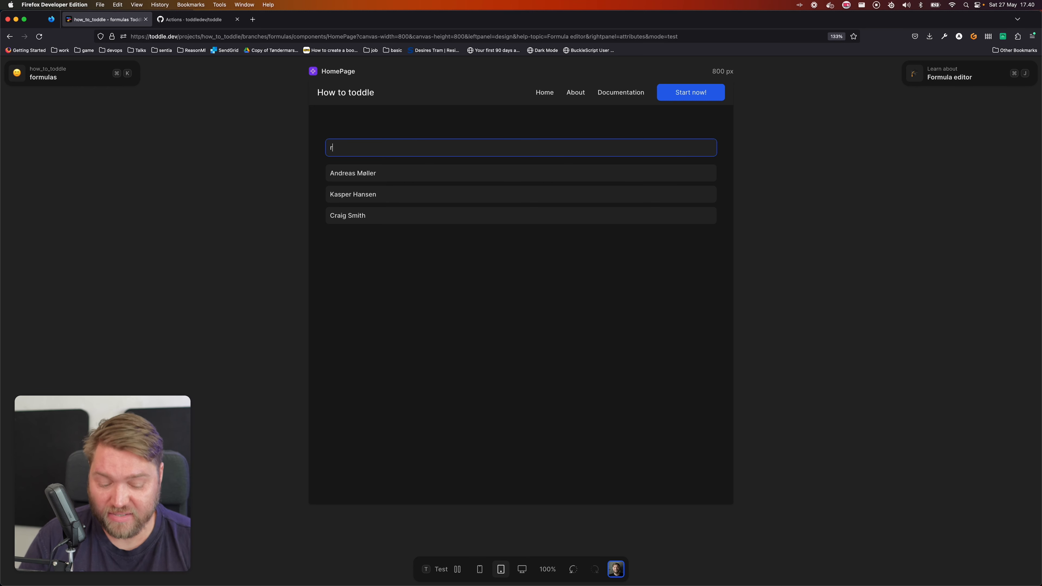
{"action": "key", "text": "BackSpace"}
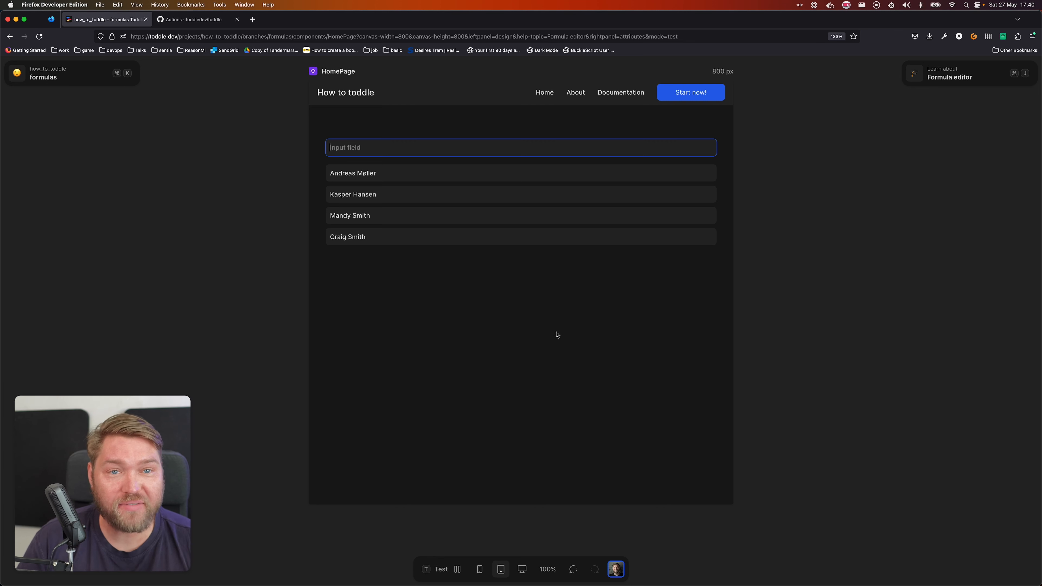
Leave test mode and open the user list item's Repeat formula in the full-screen editor
{"action": "left_click", "coordinate": [570, 357]}
{"action": "key", "text": "t"}
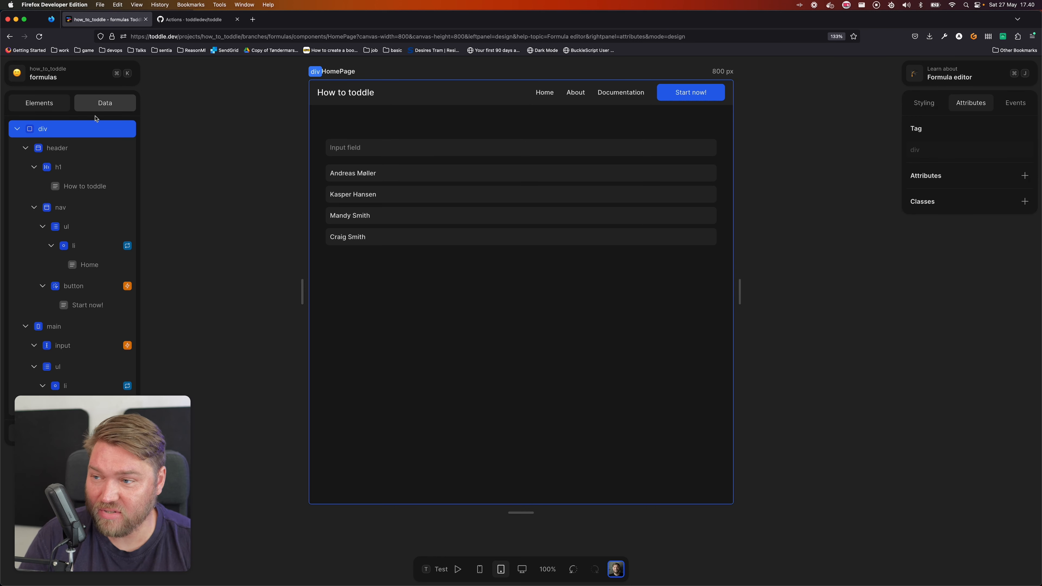
{"action": "left_click", "coordinate": [95, 108]}
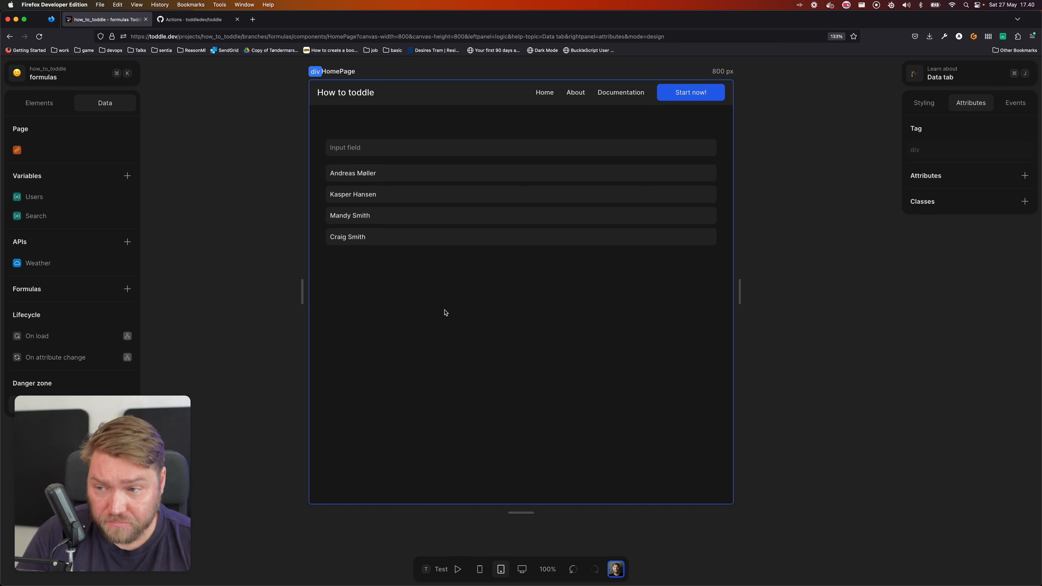
{"action": "left_click", "coordinate": [384, 173]}
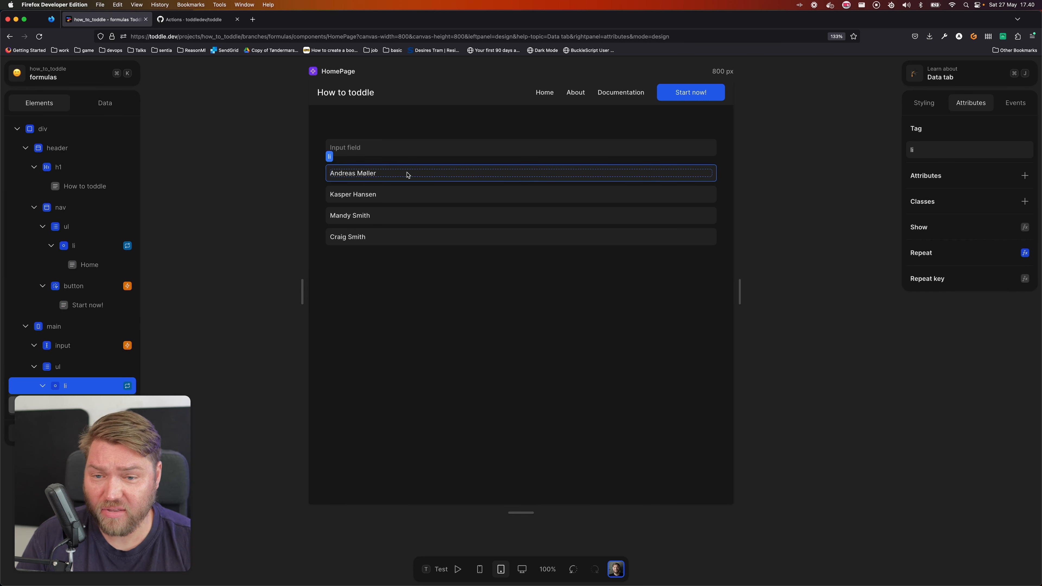
{"action": "left_click", "coordinate": [1025, 253]}
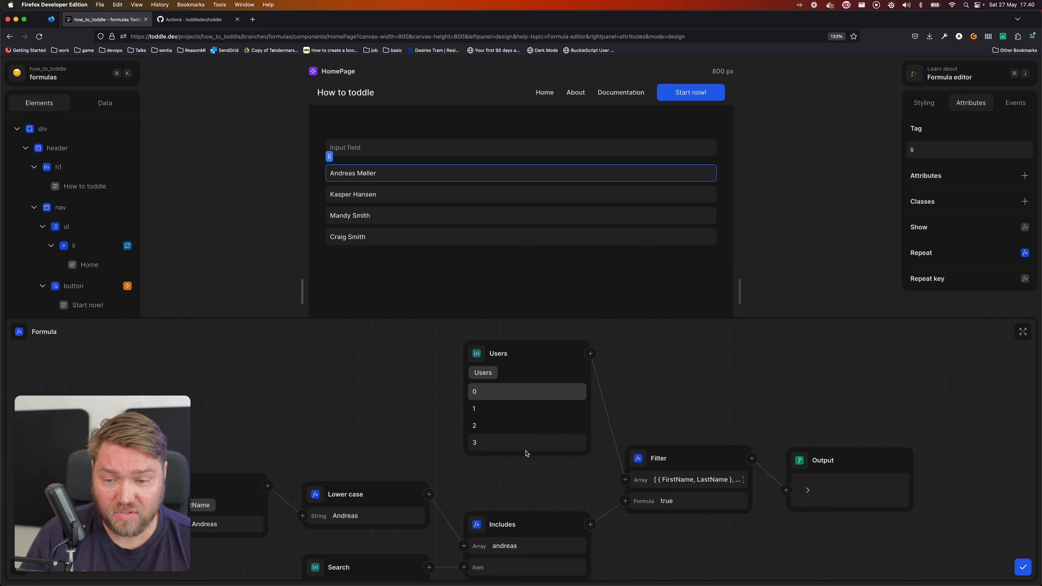
{"action": "left_click", "coordinate": [1022, 332]}
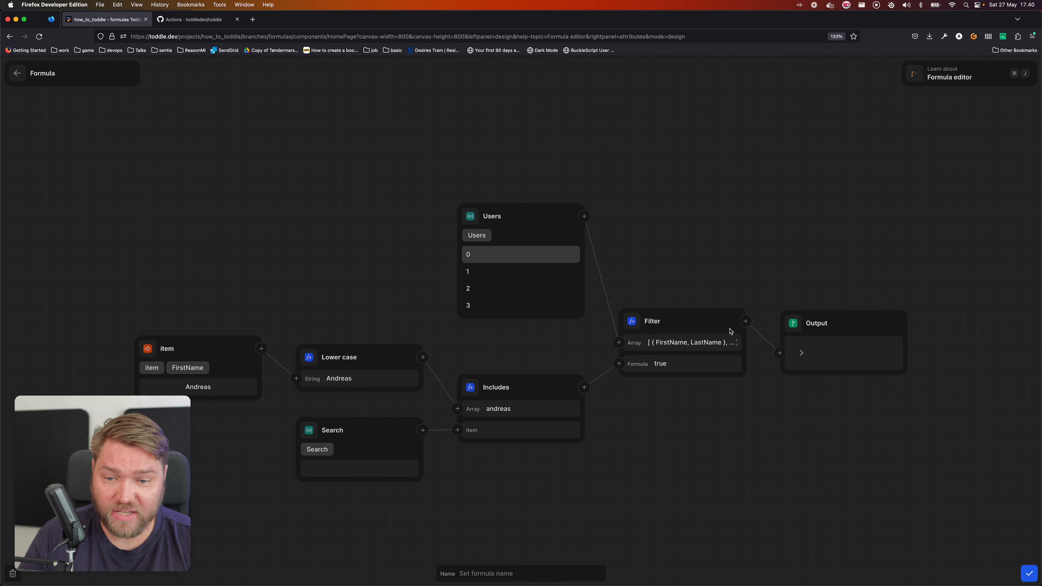
Insert a Sort by formula between Filter and the output, using the item's FirstName as its sort formula, and save
{"action": "left_click", "coordinate": [746, 321]}
{"action": "type", "text": "for"}
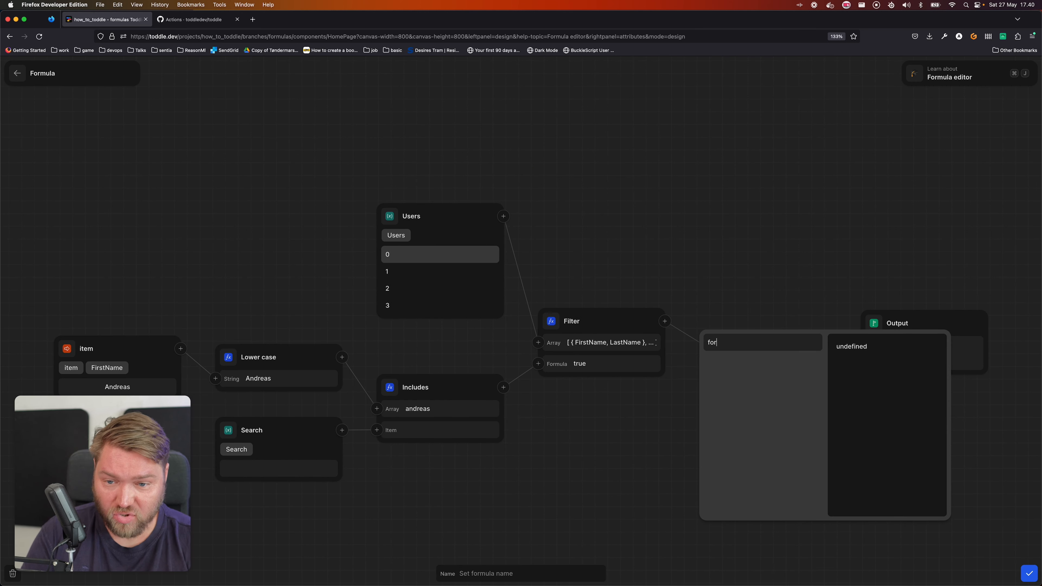
{"action": "key", "text": "BackSpace"}
{"action": "key", "text": "BackSpace"}
{"action": "type", "text": "sort"}
{"action": "key", "text": "Return"}
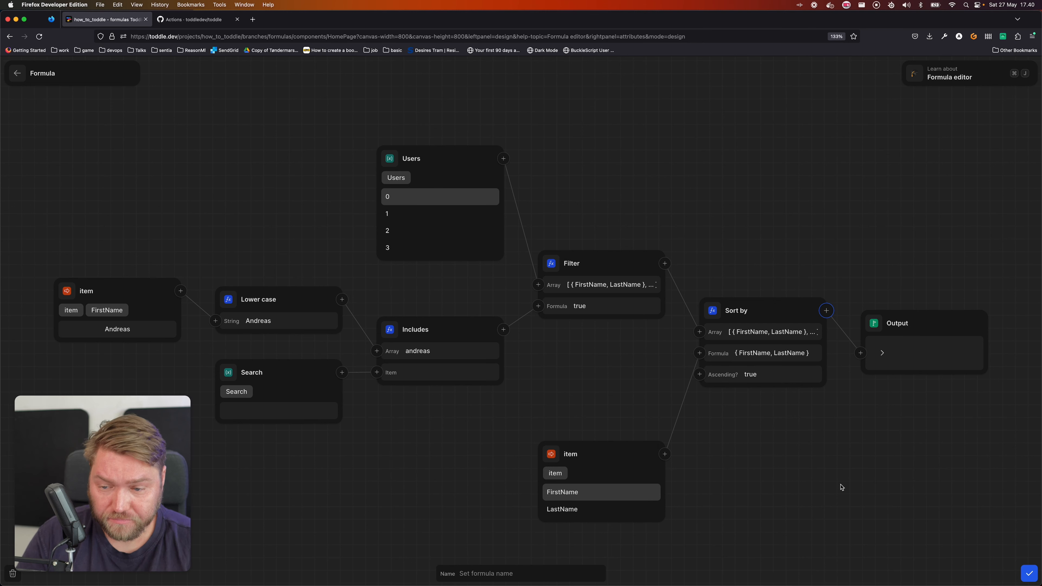
{"action": "left_click", "coordinate": [590, 496]}
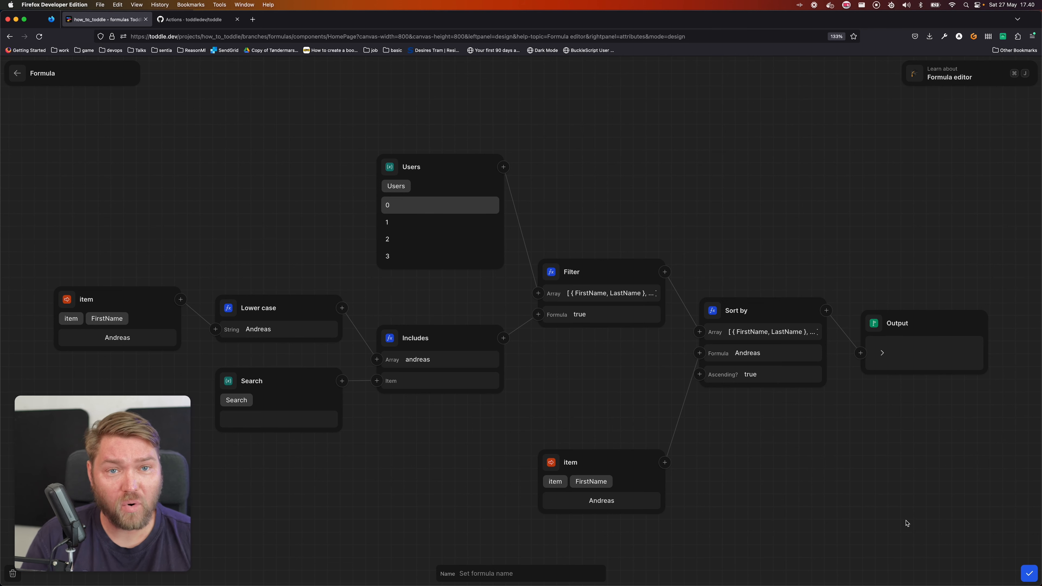
{"action": "left_click", "coordinate": [1030, 572]}
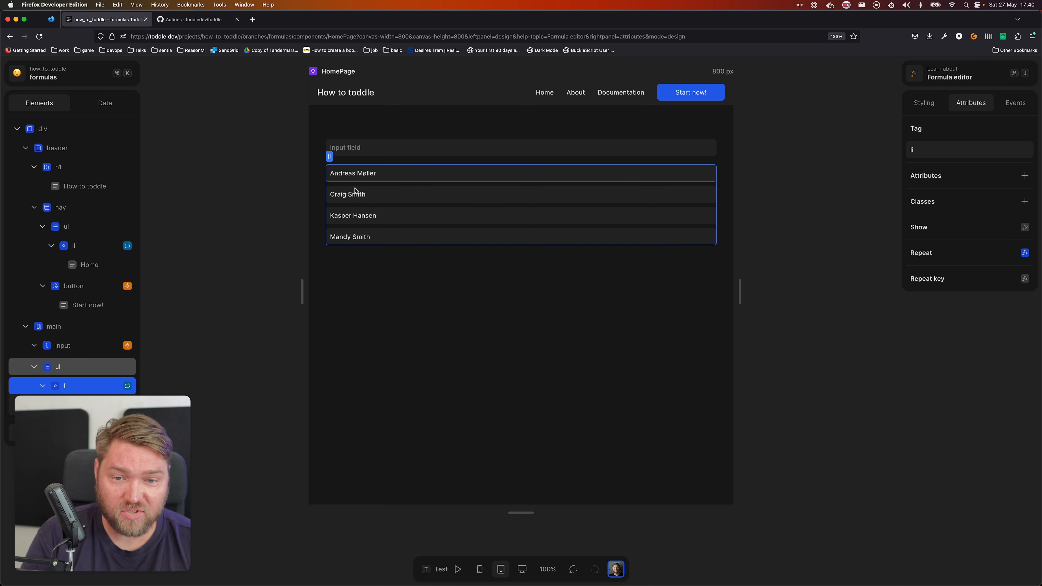
Reopen the Repeat formula and insert an Index of formula between the sort item's FirstName and Sort by
{"action": "left_click", "coordinate": [1025, 253]}
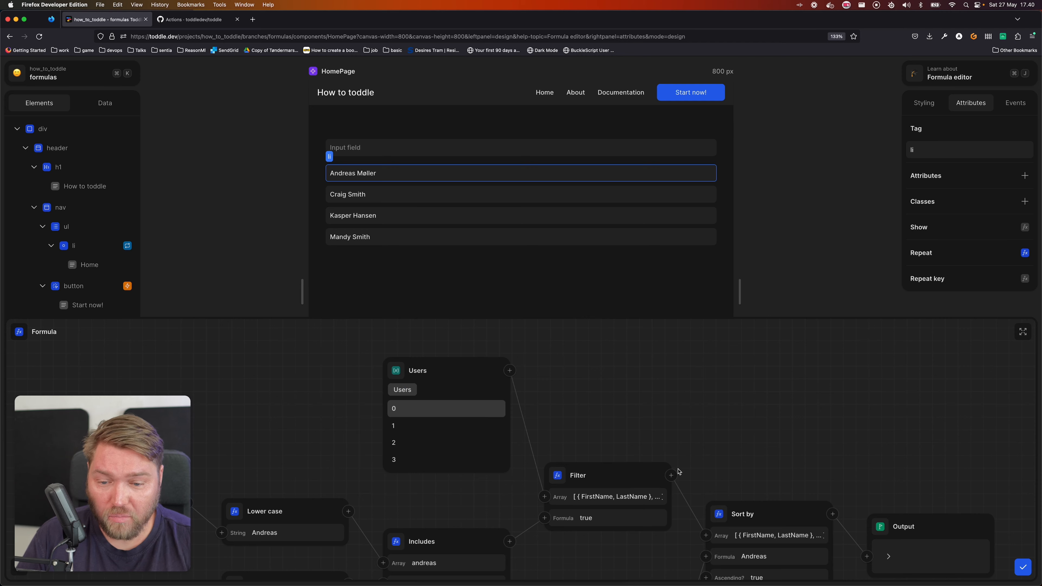
{"action": "left_click", "coordinate": [671, 411]}
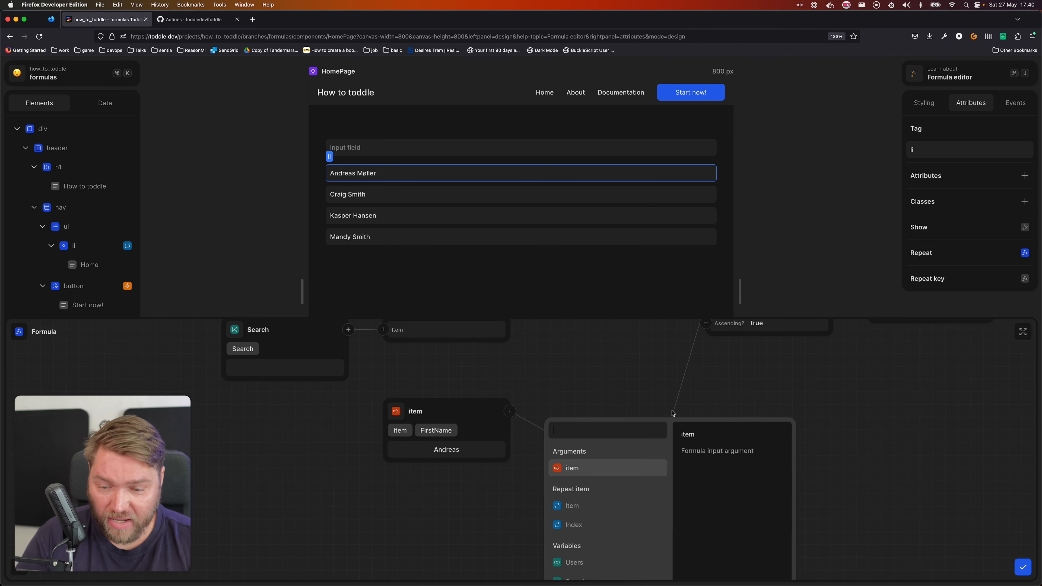
{"action": "type", "text": "in"}
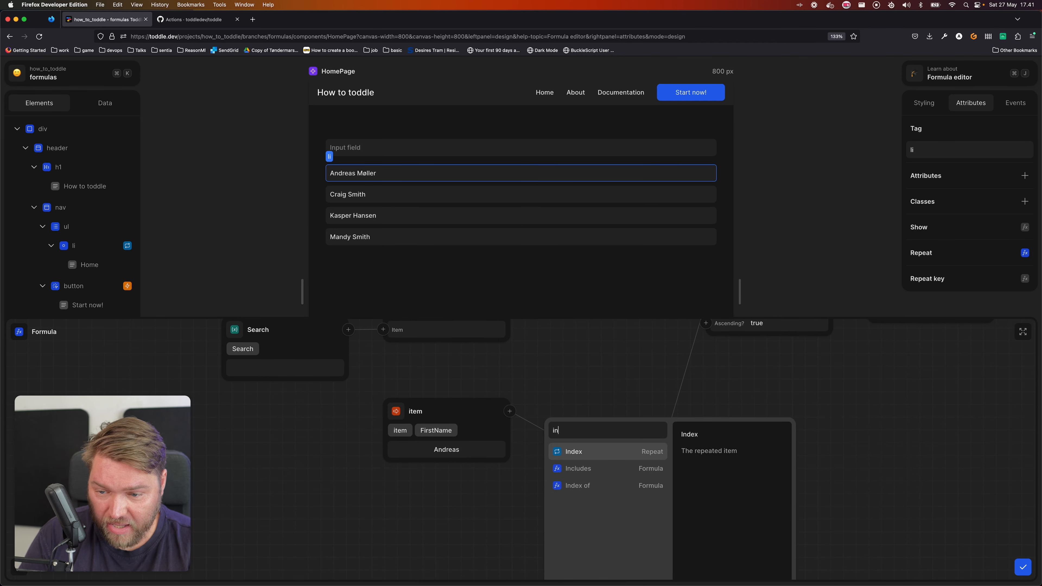
{"action": "type", "text": "d"}
{"action": "key", "text": "Down"}
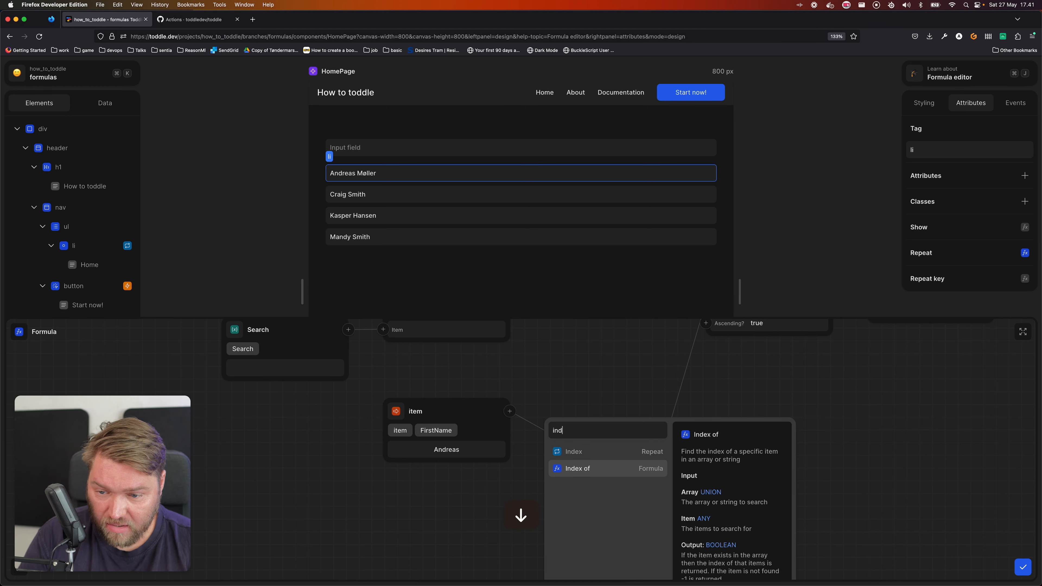
{"action": "key", "text": "Return"}
Insert a Lower case formula between FirstName and Index of, and connect the Search variable to Index of's Item argument
{"action": "left_click", "coordinate": [509, 411]}
{"action": "type", "text": "low"}
{"action": "key", "text": "Return"}
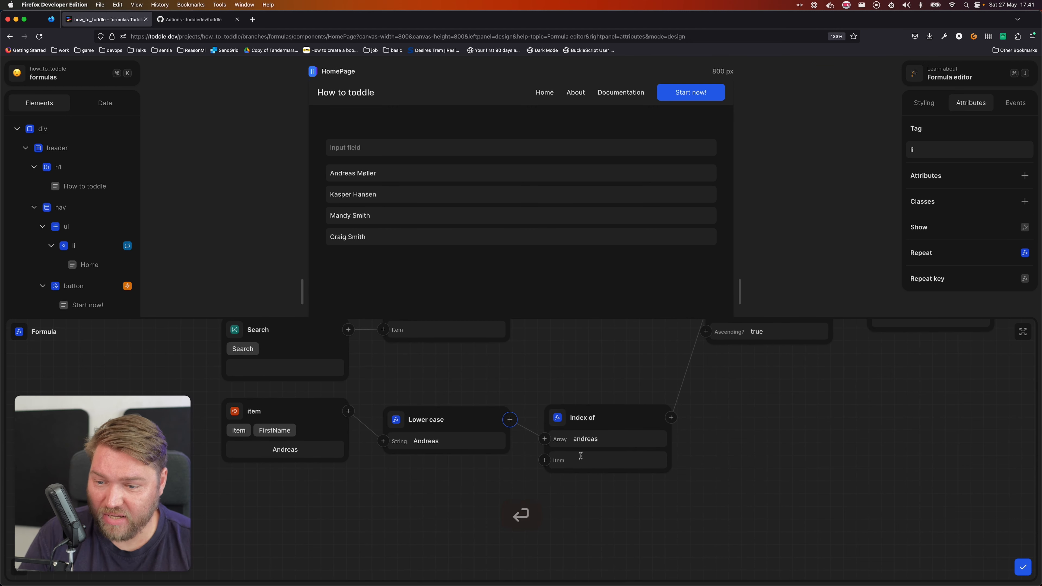
{"action": "left_click", "coordinate": [545, 460]}
{"action": "type", "text": "sea"}
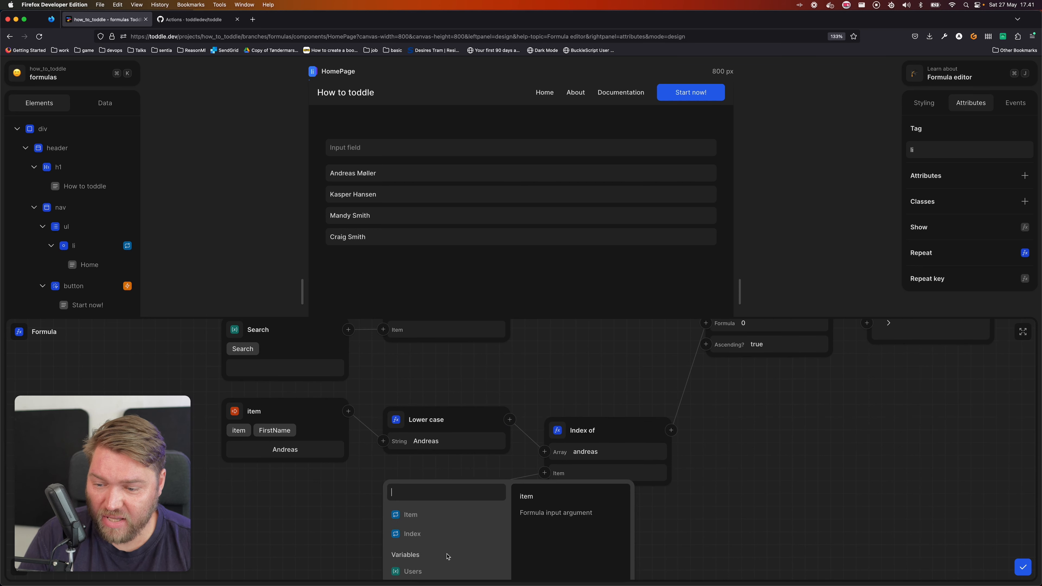
{"action": "left_click", "coordinate": [438, 518]}
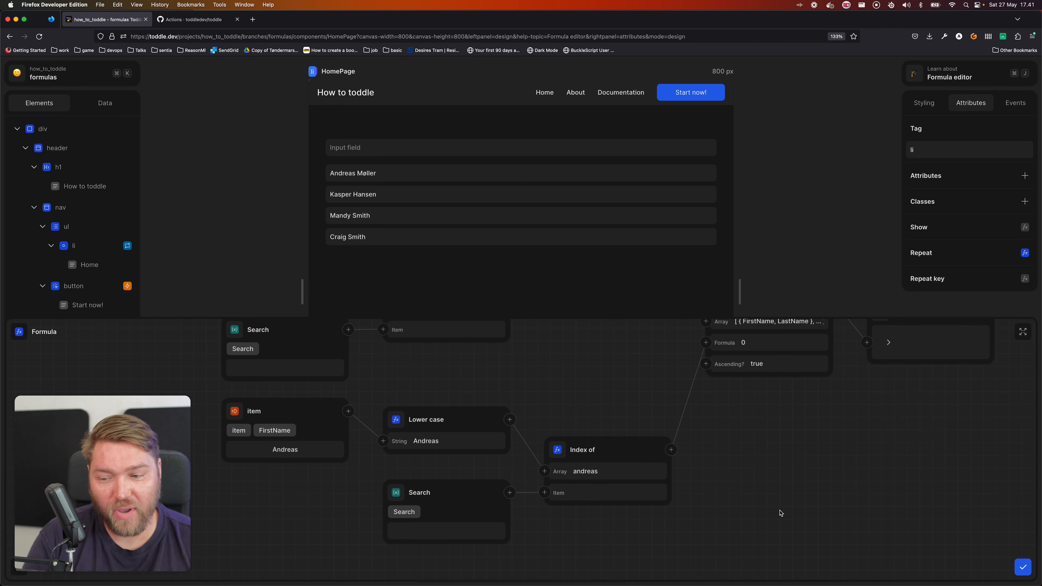
Save the Repeat formula and try the searches "an", "d" and "r" in test mode to check the result order
{"action": "left_click", "coordinate": [1023, 567]}
{"action": "key", "text": "t"}
{"action": "left_click", "coordinate": [375, 146]}
{"action": "type", "text": "an"}
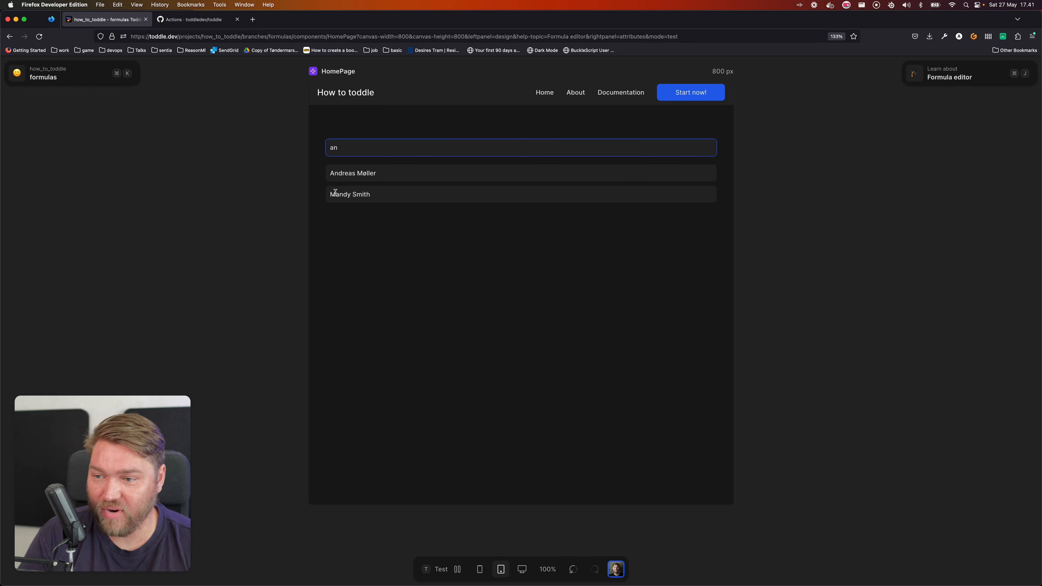
{"action": "key", "text": "BackSpace"}
{"action": "key", "text": "BackSpace"}
{"action": "type", "text": "d"}
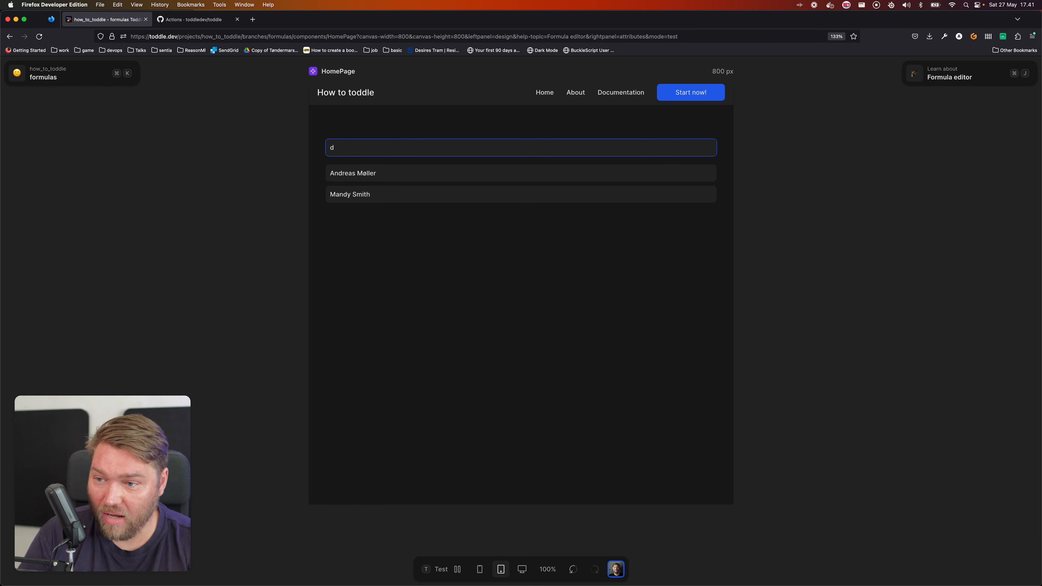
{"action": "key", "text": "BackSpace"}
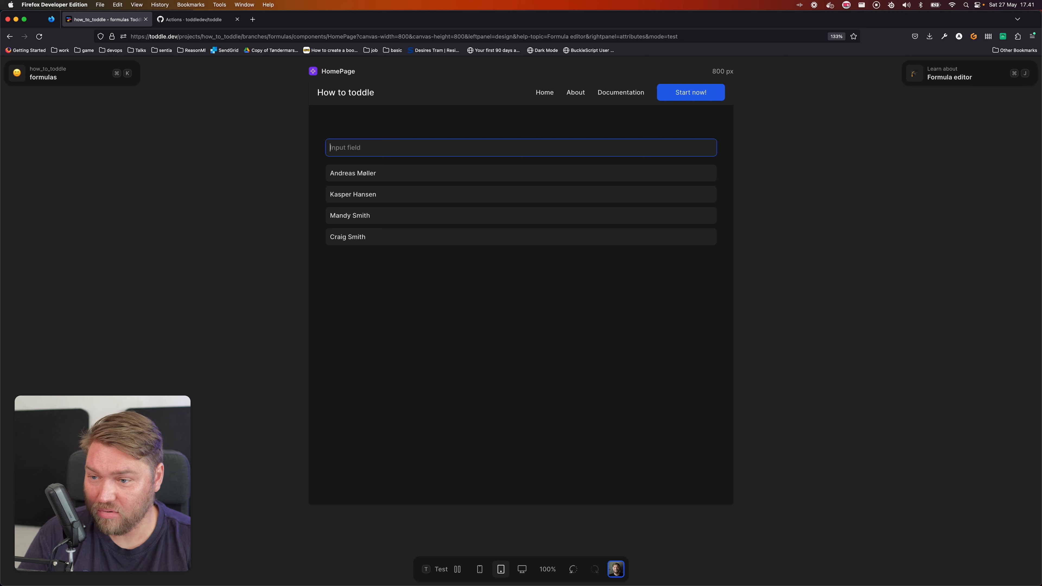
{"action": "type", "text": "r"}
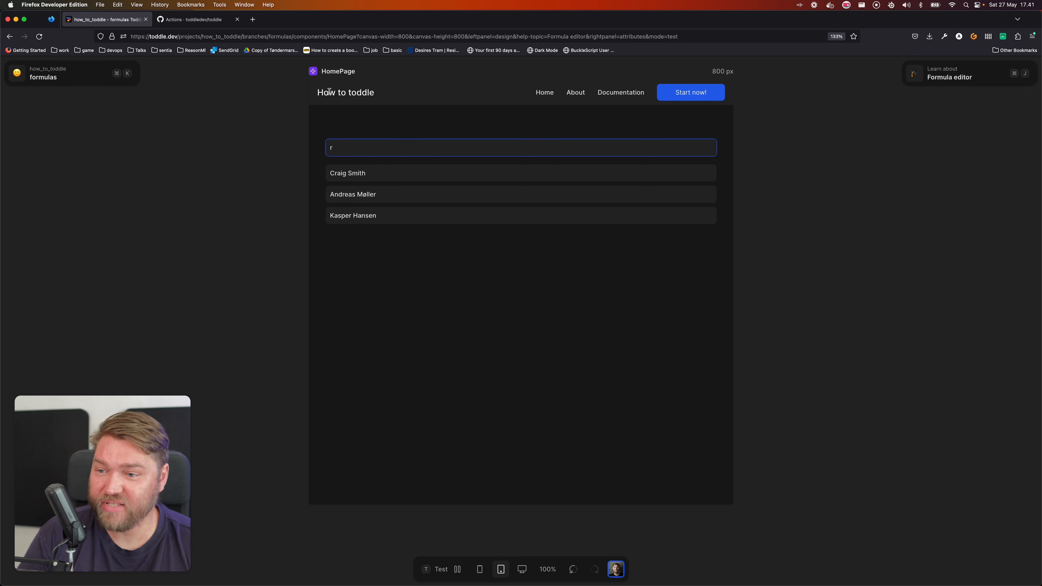